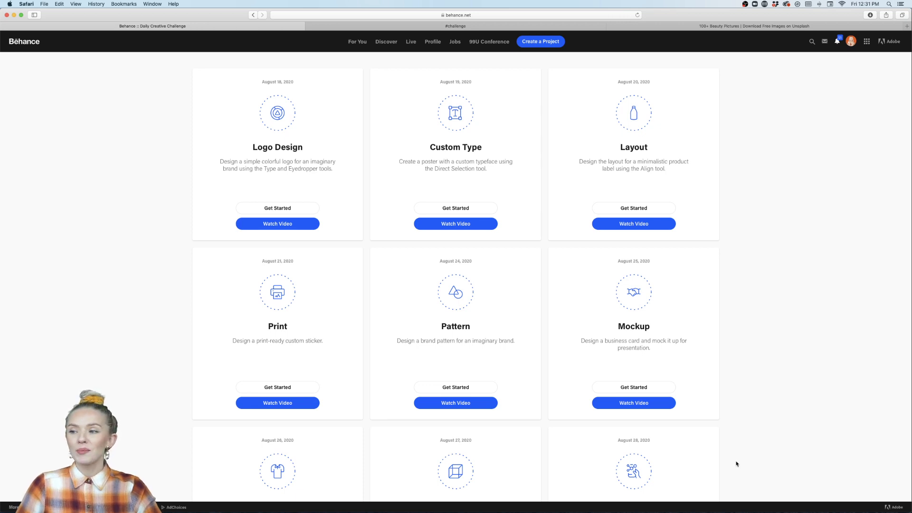
Review the box packaging entries in the Discord challenge channel at full size and the Social Media brief on Behance.
scroll(736, 463, "up", 2)
scroll(736, 463, "down", 2)
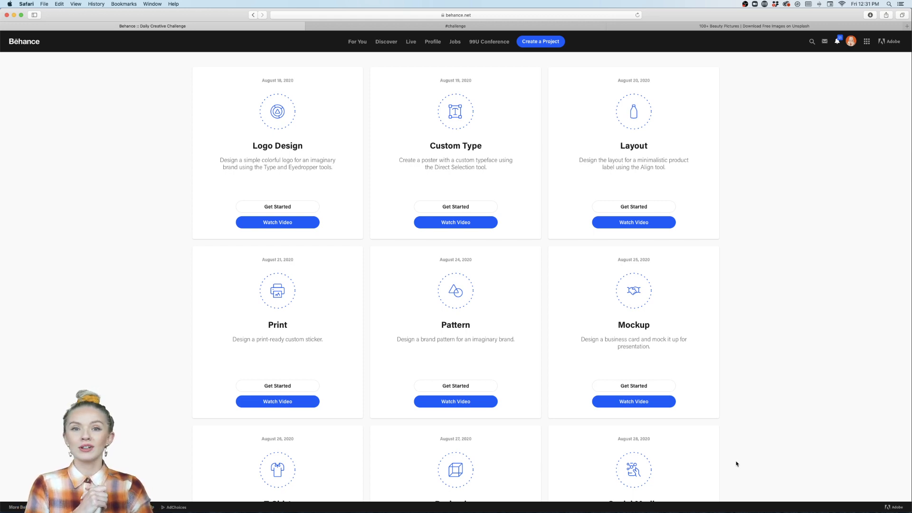
left_click(481, 27)
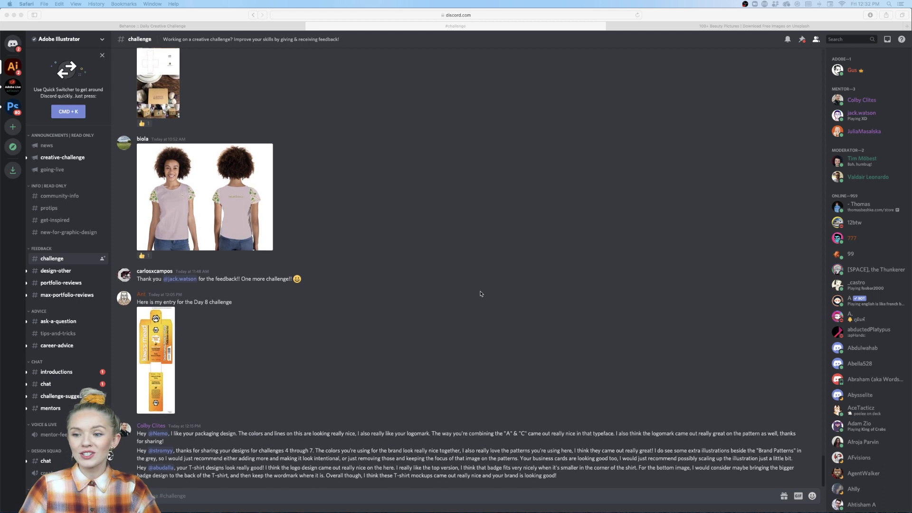
scroll(480, 294, "up", 5)
scroll(480, 294, "up", 2)
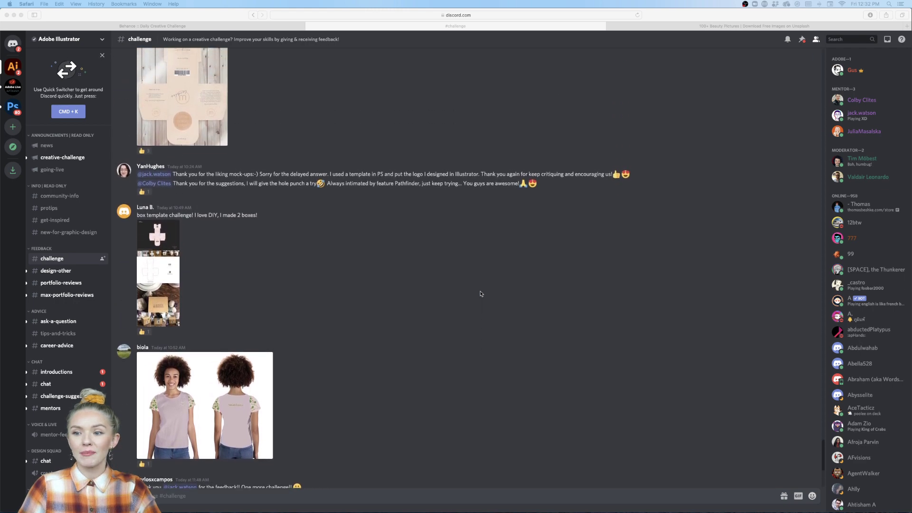
left_click(167, 293)
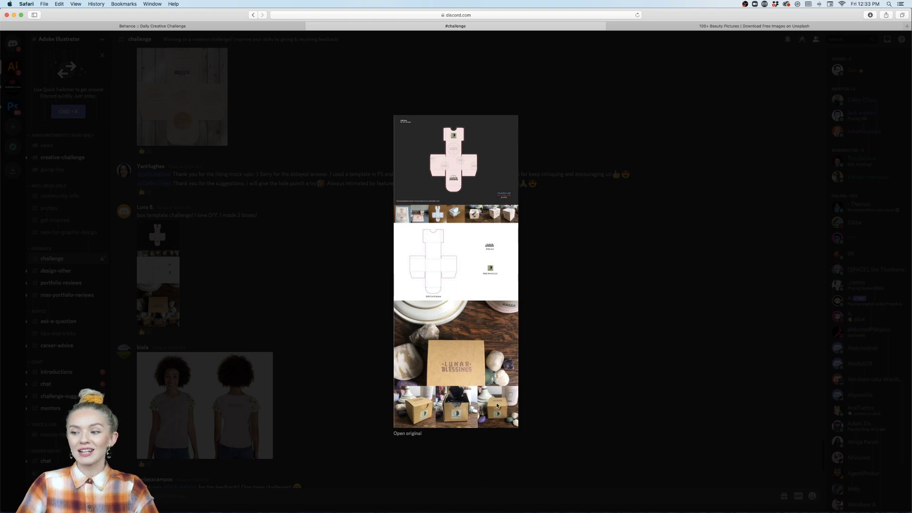
left_click(558, 385)
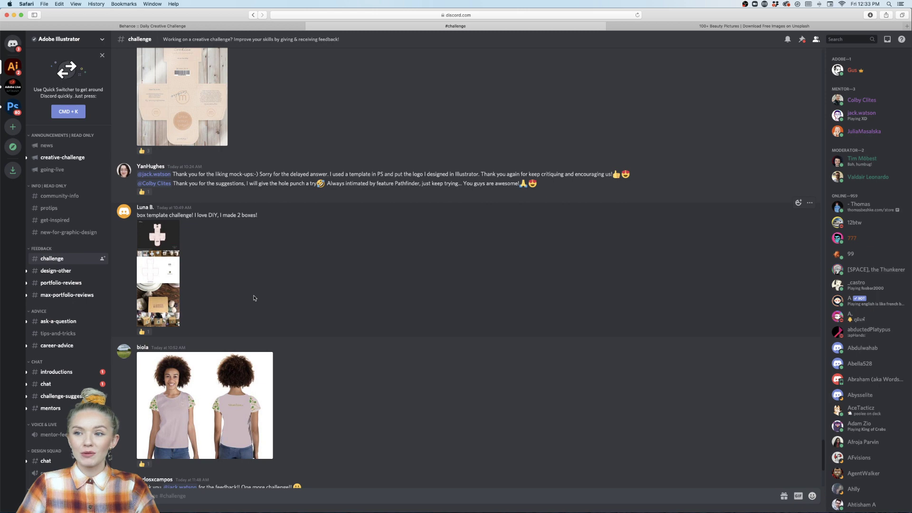
scroll(254, 298, "up", 5)
left_click(176, 271)
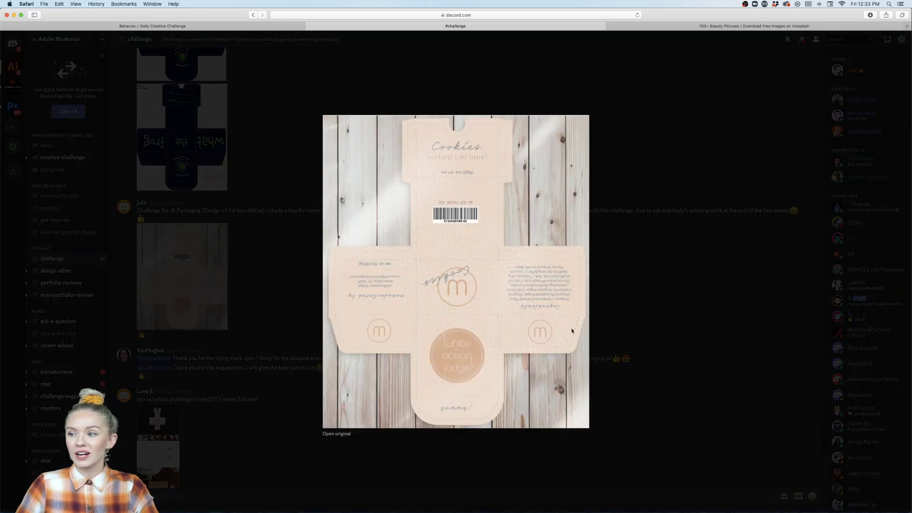
left_click(638, 326)
key("ctrl+shift+Tab")
scroll(546, 285, "down", 5)
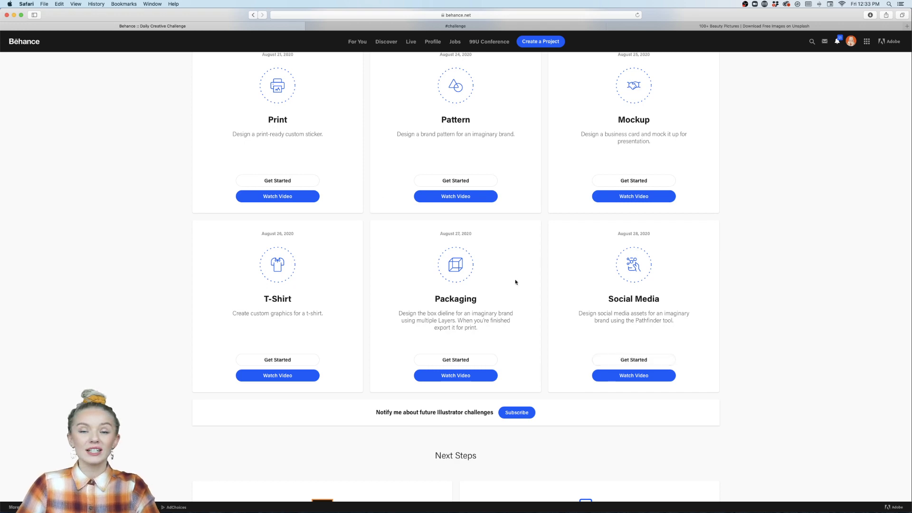
Switch to the Challenge 9.ai document in Illustrator and close the floating Color panel.
left_click(14, 14)
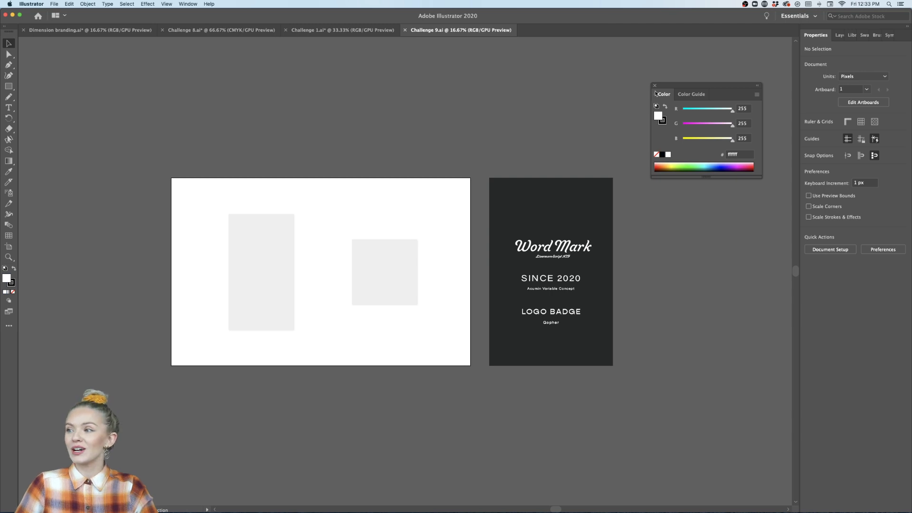
left_click(654, 87)
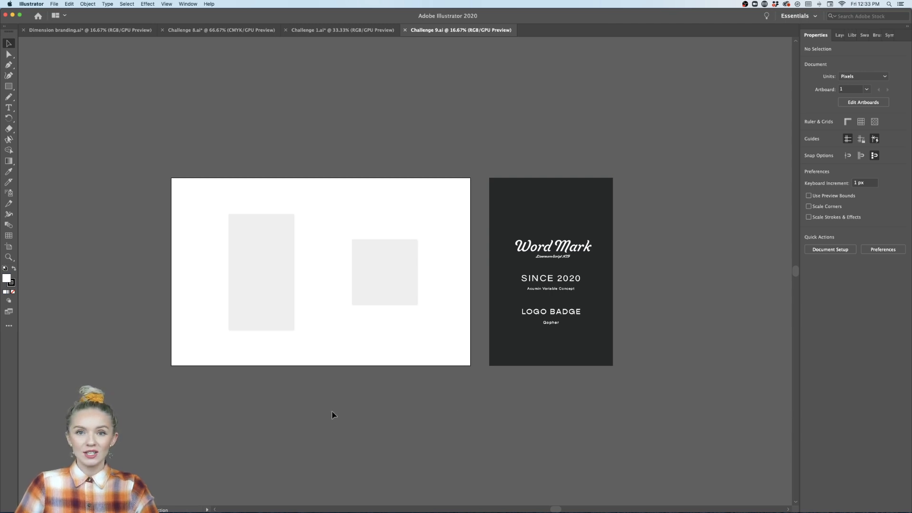
Examine the two light gray placeholder rectangles and the Word Mark typeface sample on the dark artboard.
left_click(268, 279)
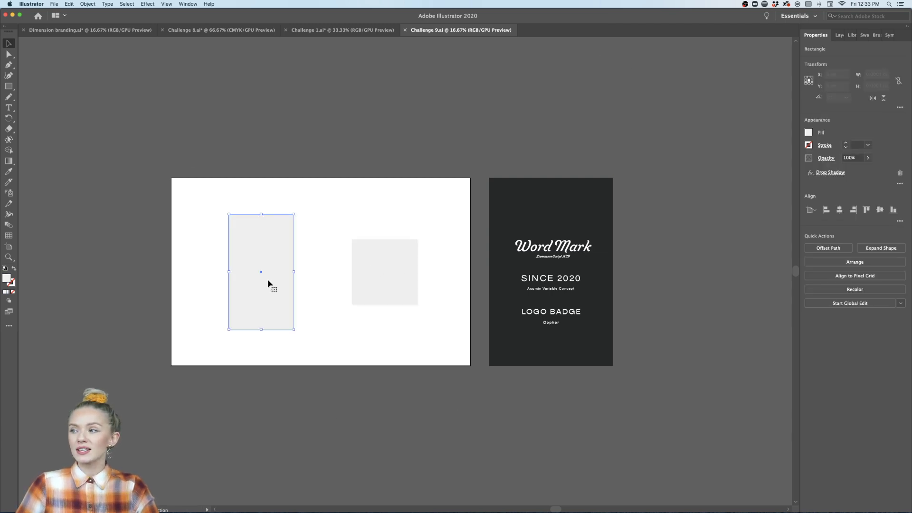
left_click(360, 274)
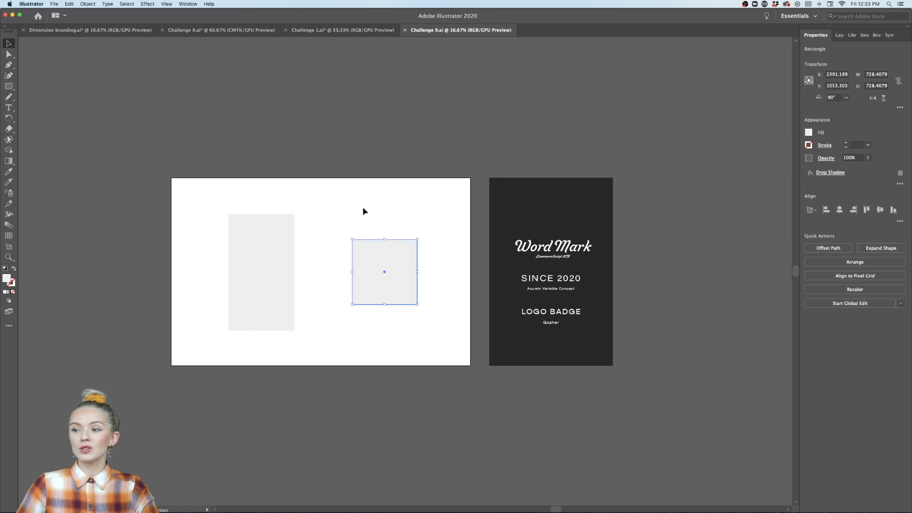
left_click(363, 208)
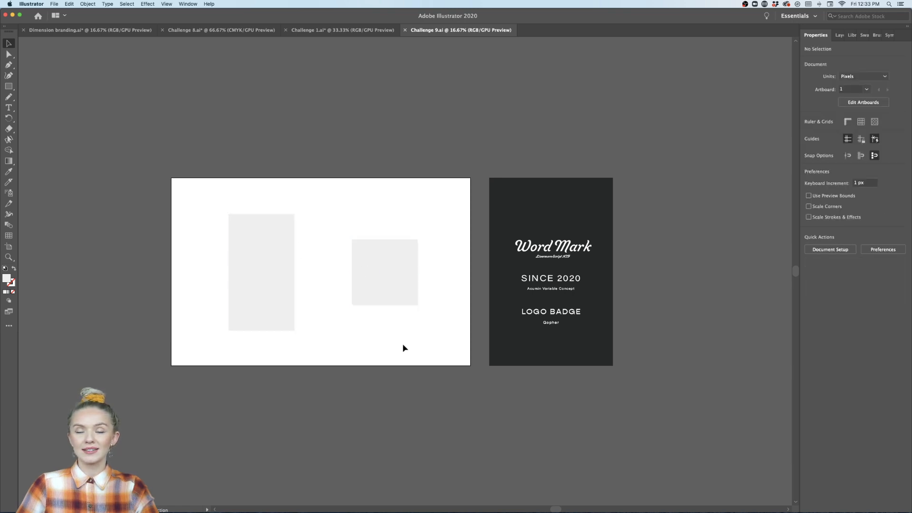
left_click(375, 297)
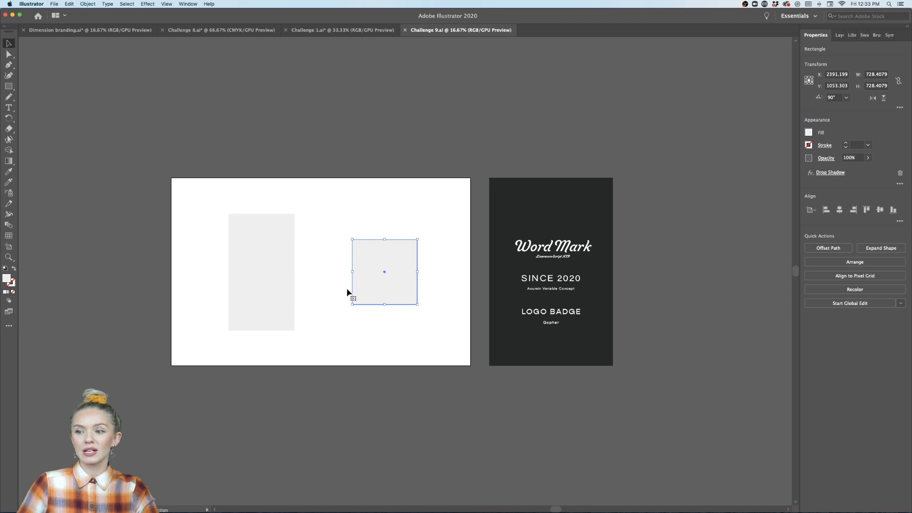
left_click(234, 300)
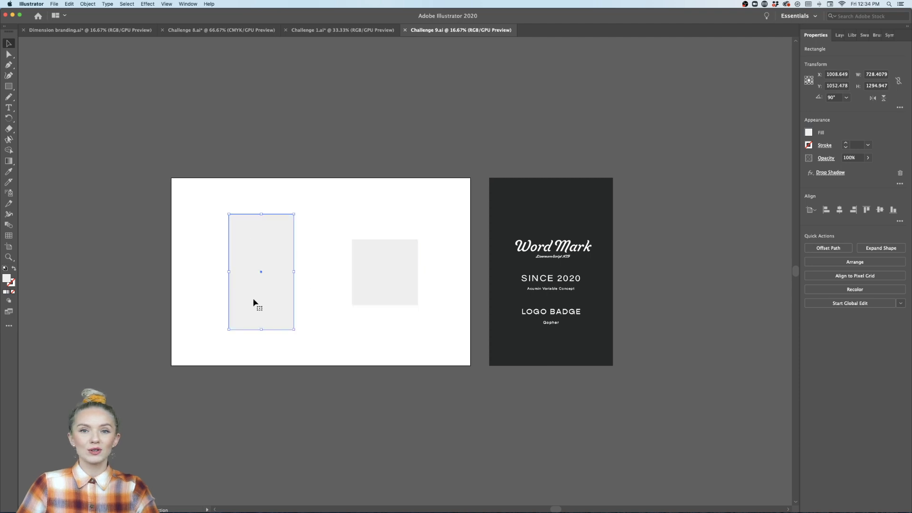
left_click(353, 335)
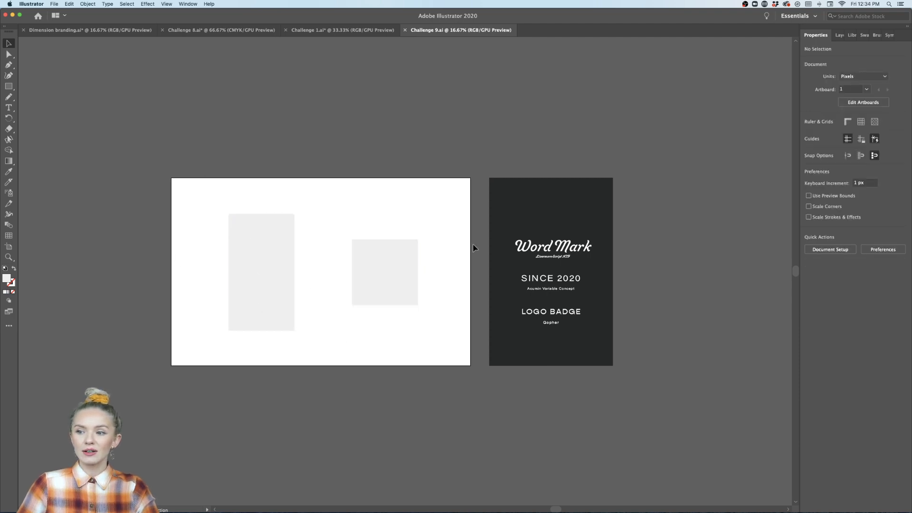
scroll(309, 345, "down", 2)
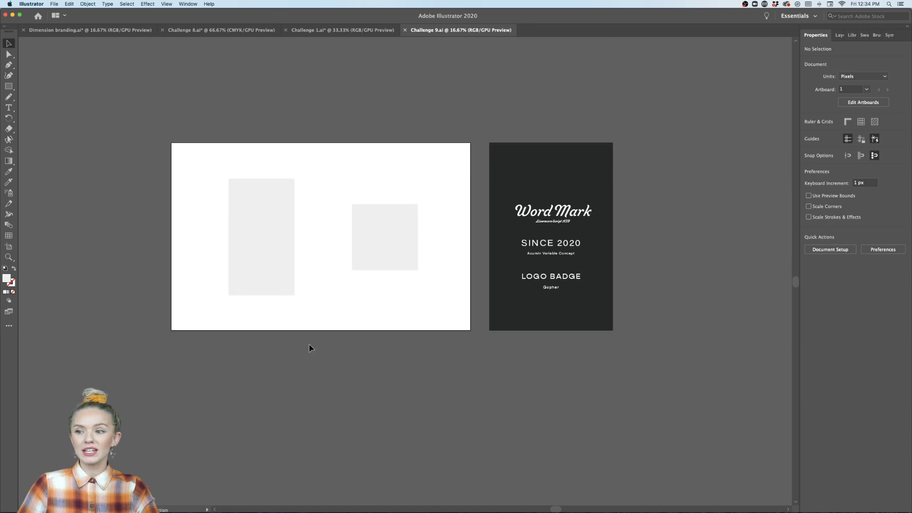
key("super+equal")
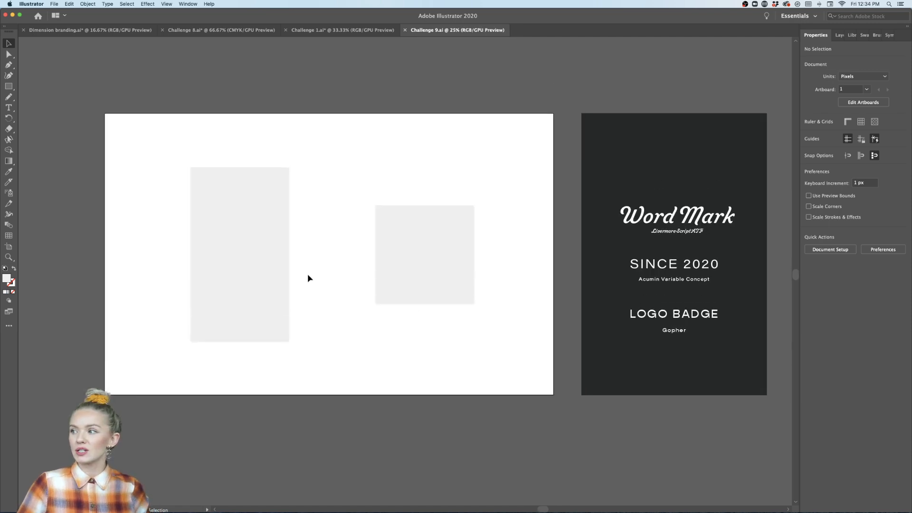
scroll(308, 278, "right", 2)
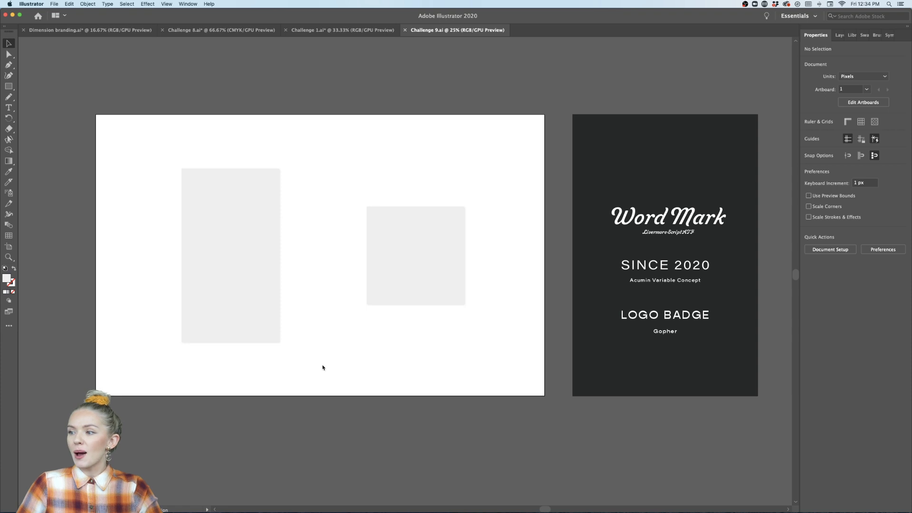
scroll(297, 351, "up", 1)
scroll(297, 350, "left", 1)
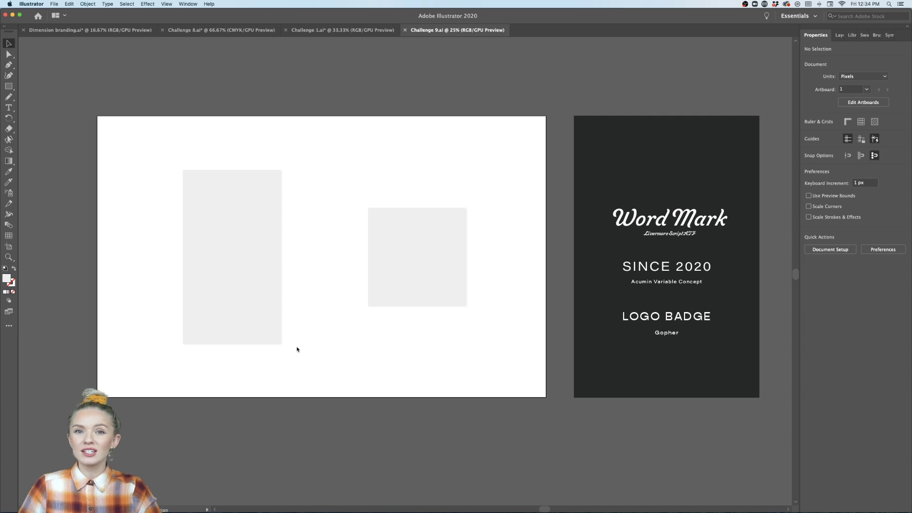
left_click(683, 233)
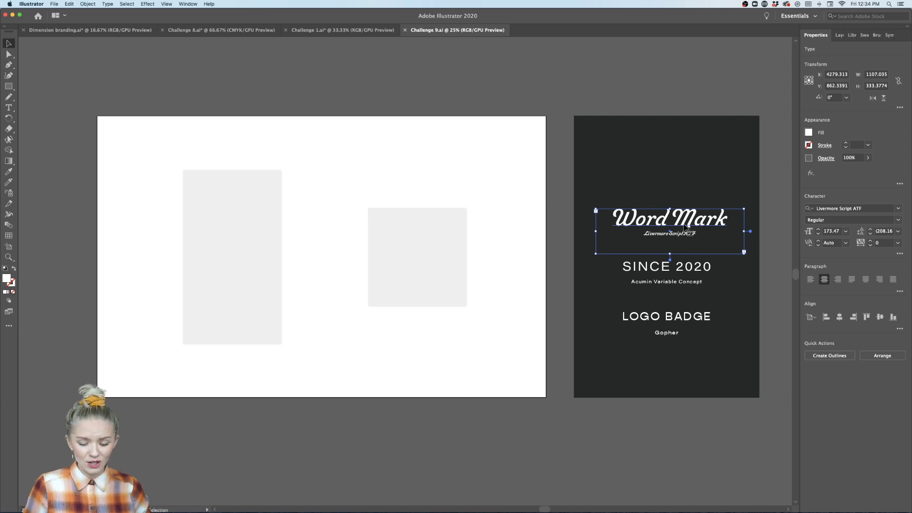
left_click(636, 401)
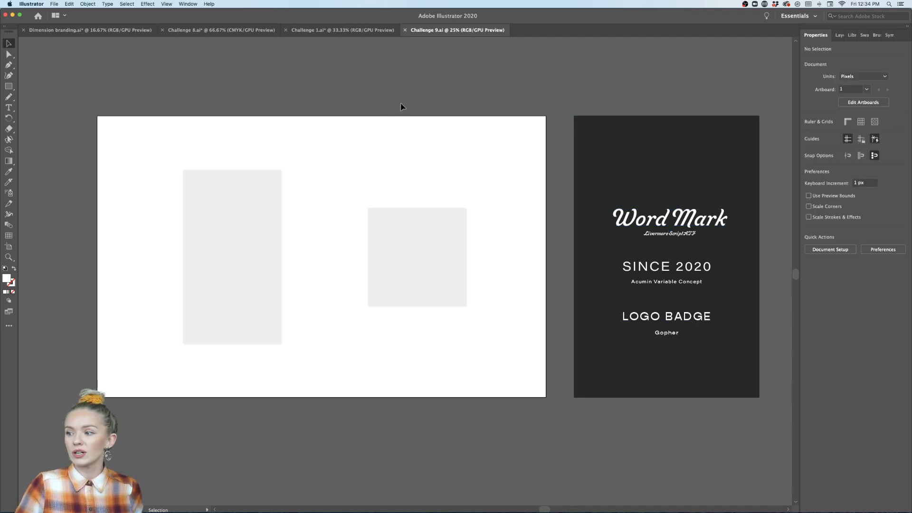
Copy the black Glam Up wordmark from Challenge 1.ai into Challenge 9.ai and place it below and between the gray placeholders.
left_click(350, 30)
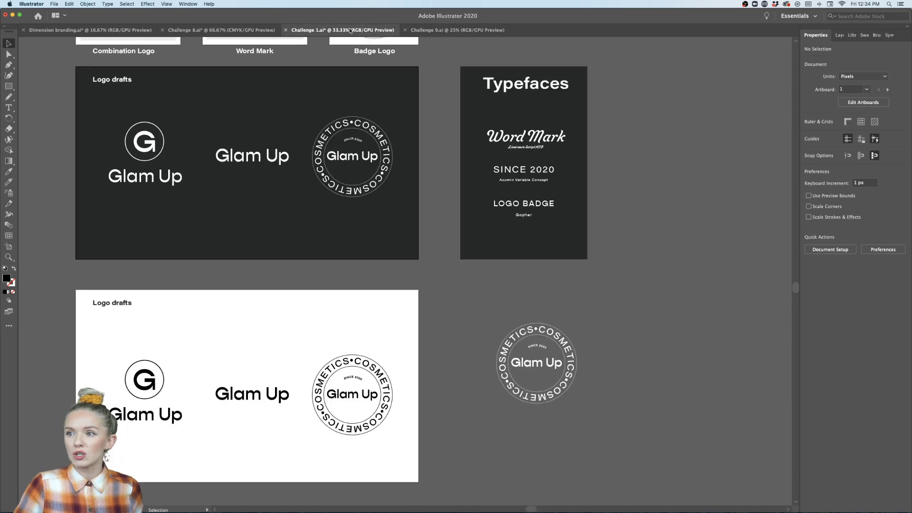
left_click(252, 398)
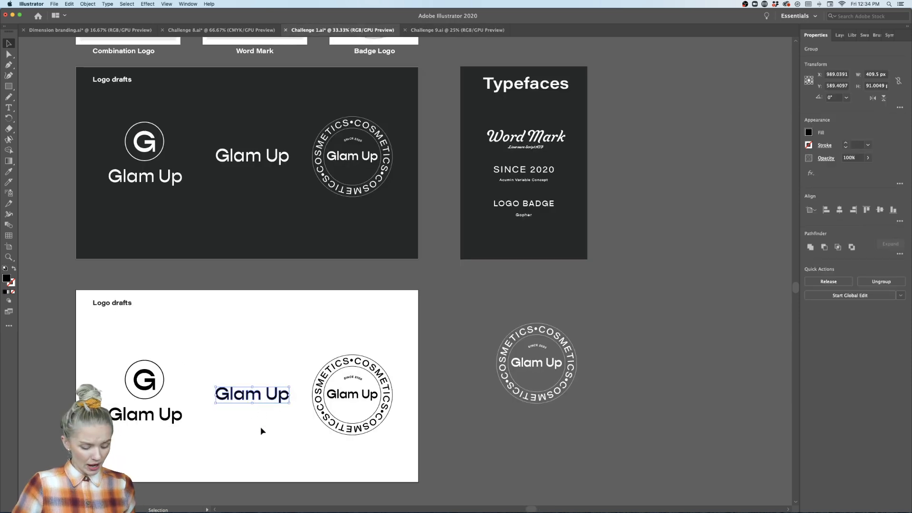
left_click(452, 34)
key("cmd+v")
left_click_drag(411, 272, 349, 356)
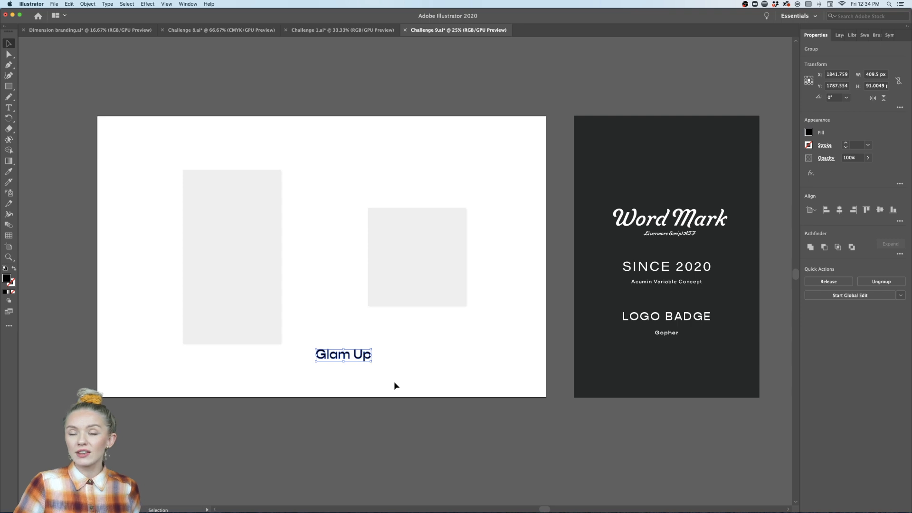
Create a new Creative Cloud library named GlamUp.
left_click(852, 35)
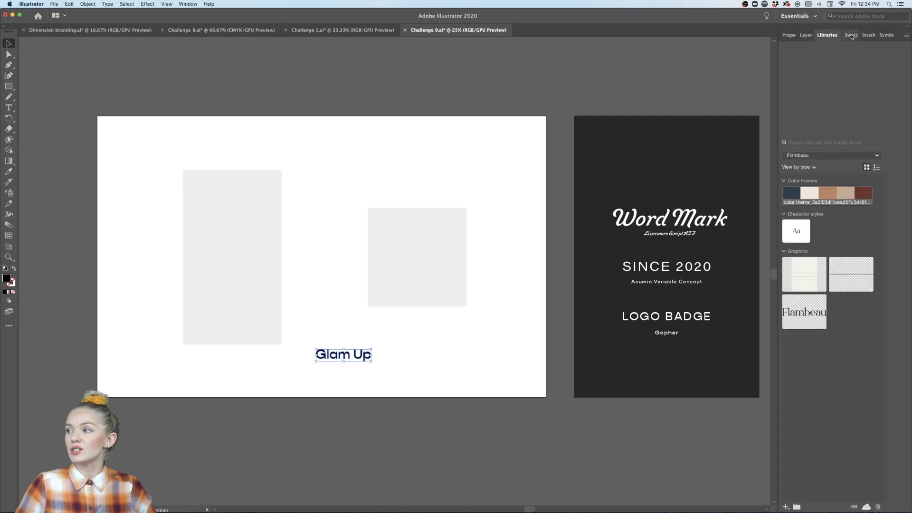
left_click(870, 156)
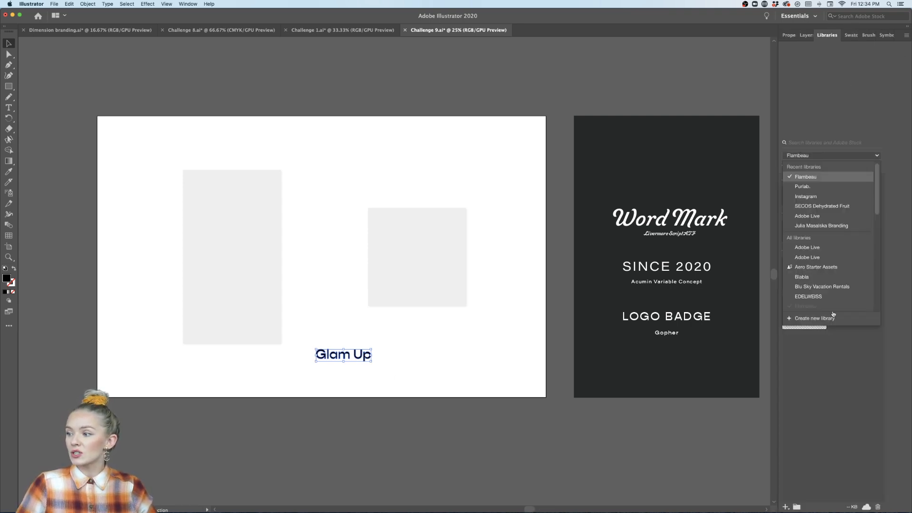
left_click(823, 319)
type("GlamUp")
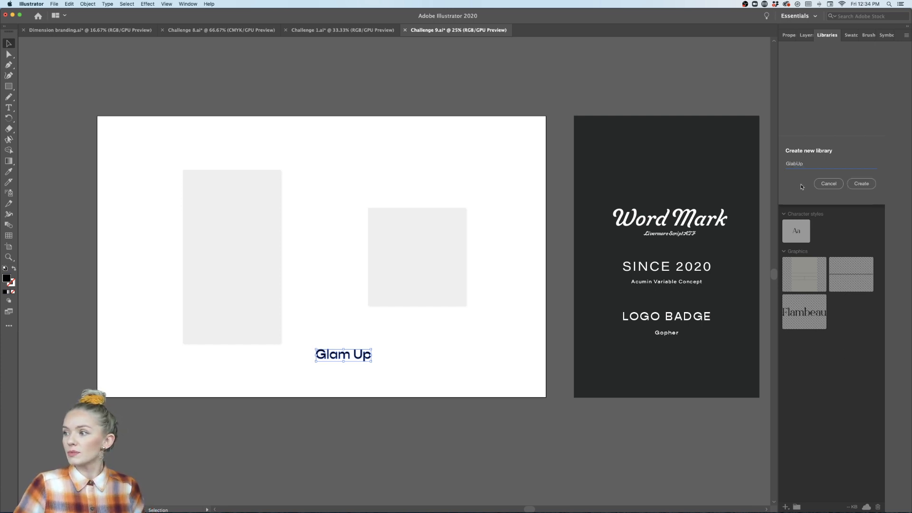
left_click(860, 184)
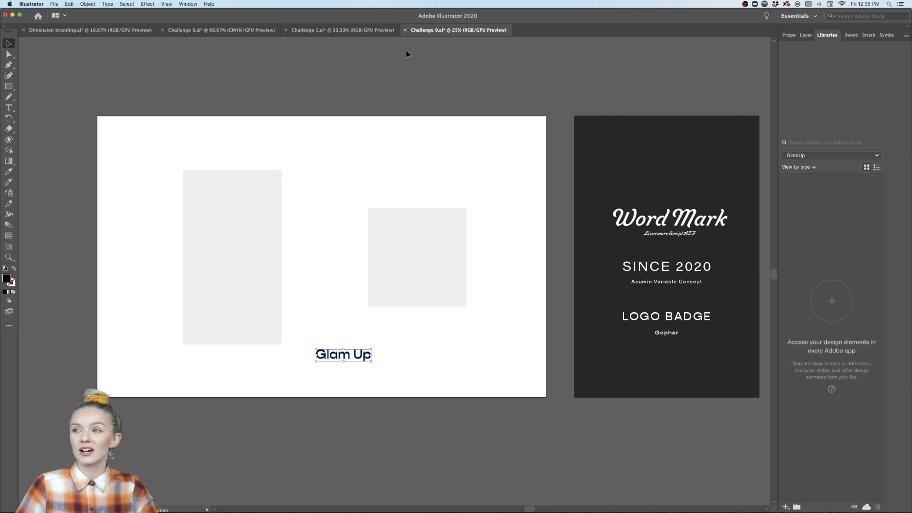
Add the selected Glam Up wordmark to the GlamUp library as a graphic.
left_click_drag(327, 353, 338, 360)
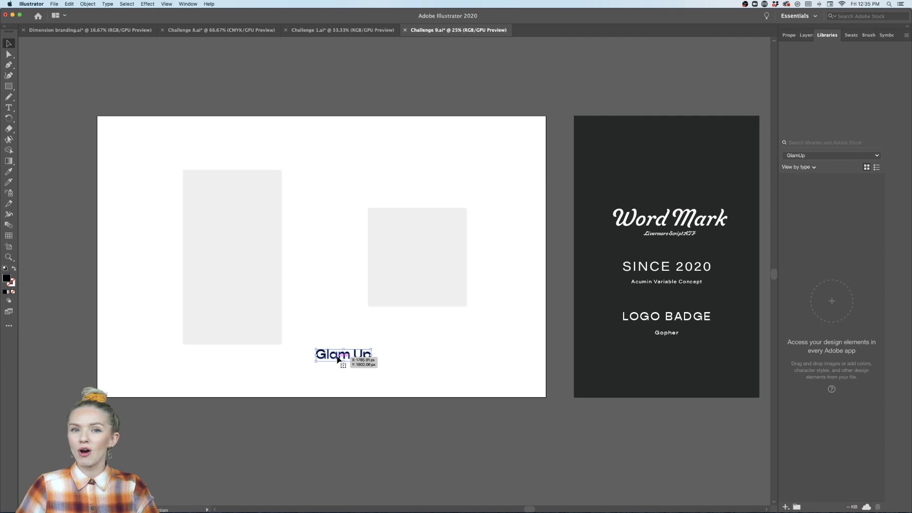
left_click_drag(339, 360, 338, 359)
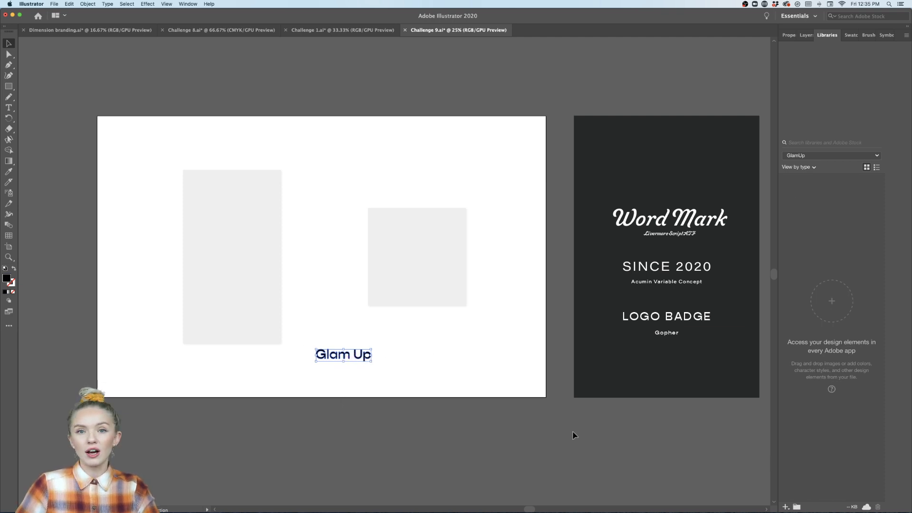
left_click(785, 507)
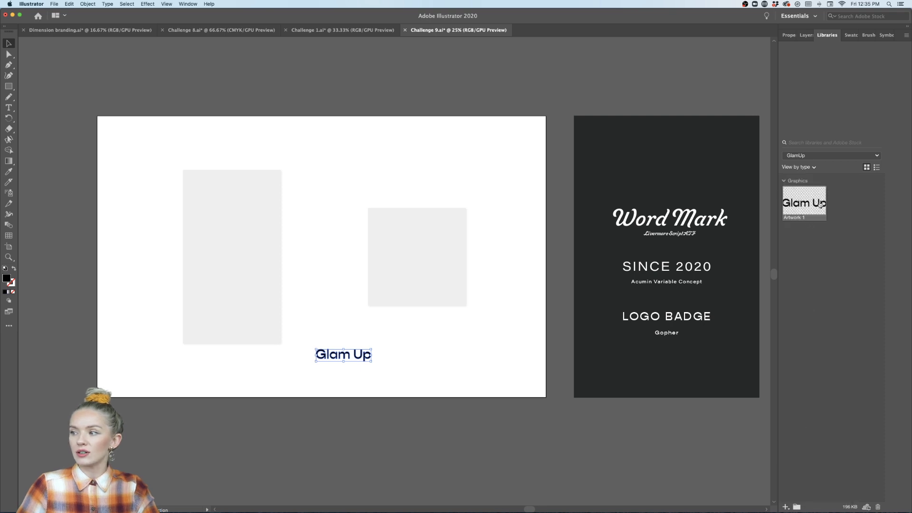
Try out an enlarged copy of the library's Glam Up graphic above the square placeholder and delete it.
left_click_drag(808, 203, 332, 146)
left_click(329, 144)
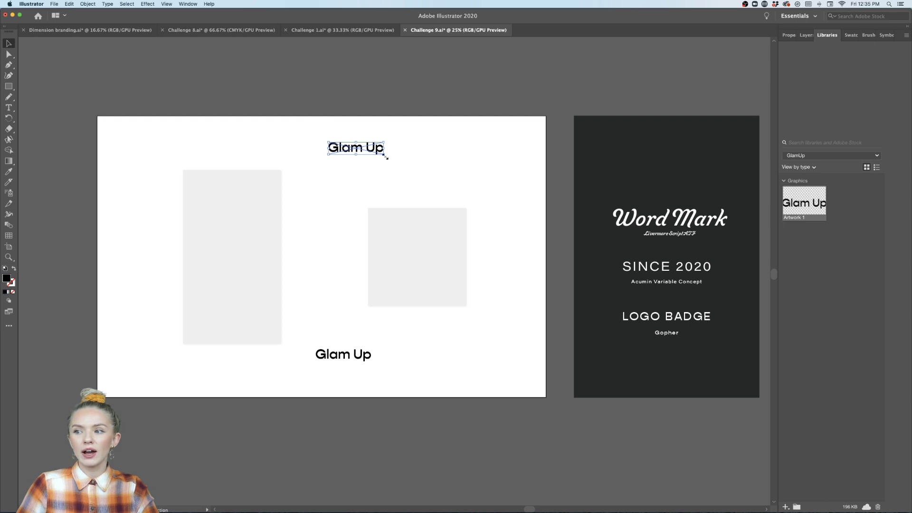
left_click_drag(385, 155, 510, 183)
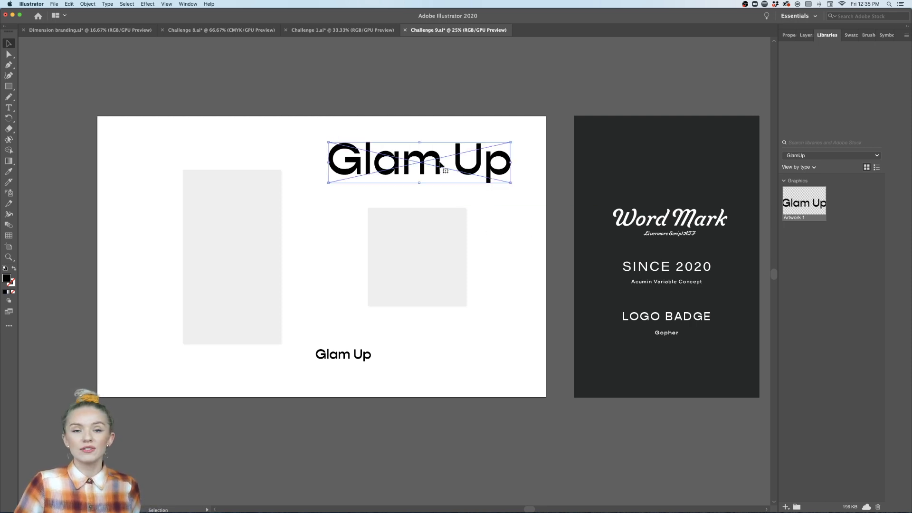
key("Delete")
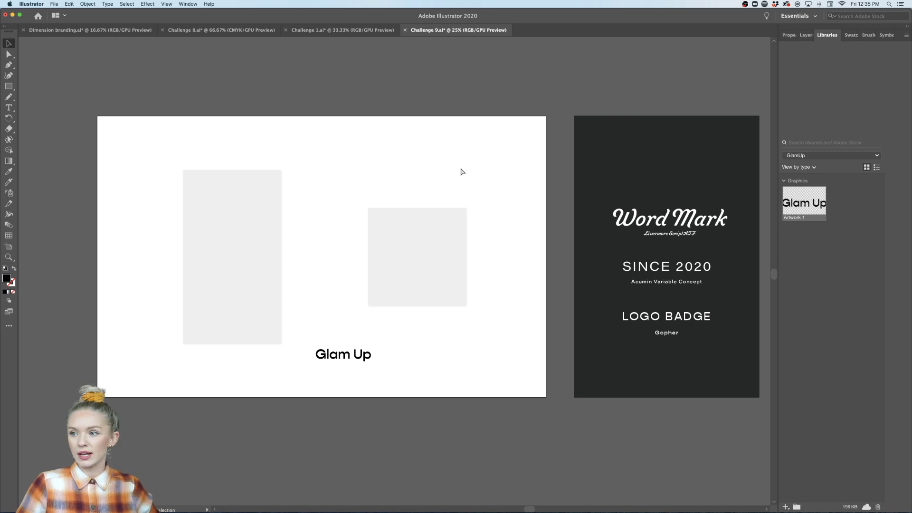
Move the Glam Up wordmark up into the gap between the two gray placeholders.
left_click_drag(352, 358, 336, 260)
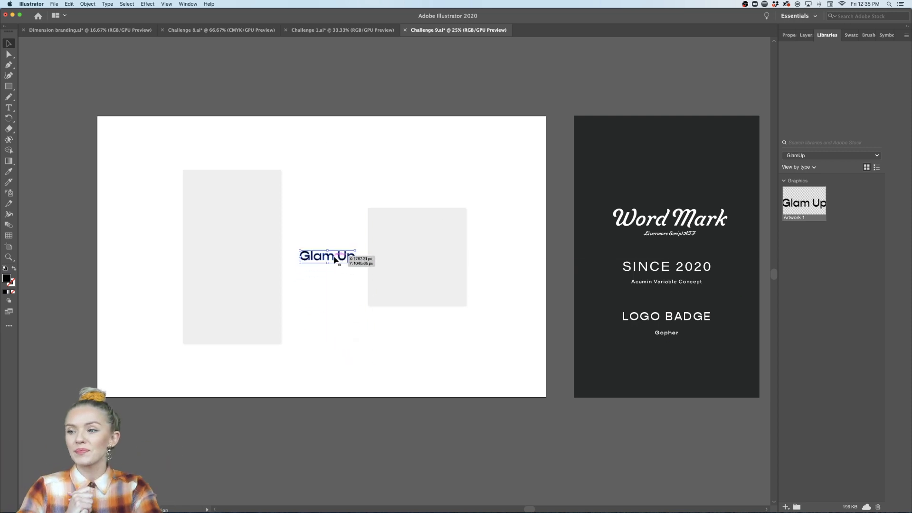
Place the Glam Up wordmark, slightly reduced, centered near the bottom edge of the tall gray placeholder.
left_click_drag(335, 259, 335, 260)
left_click(329, 279)
scroll(330, 279, "down", 2)
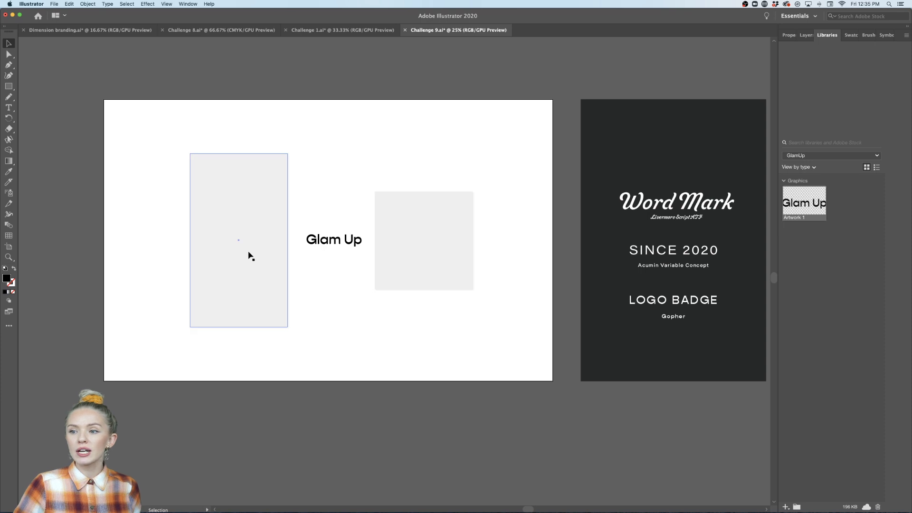
scroll(297, 240, "up", 1)
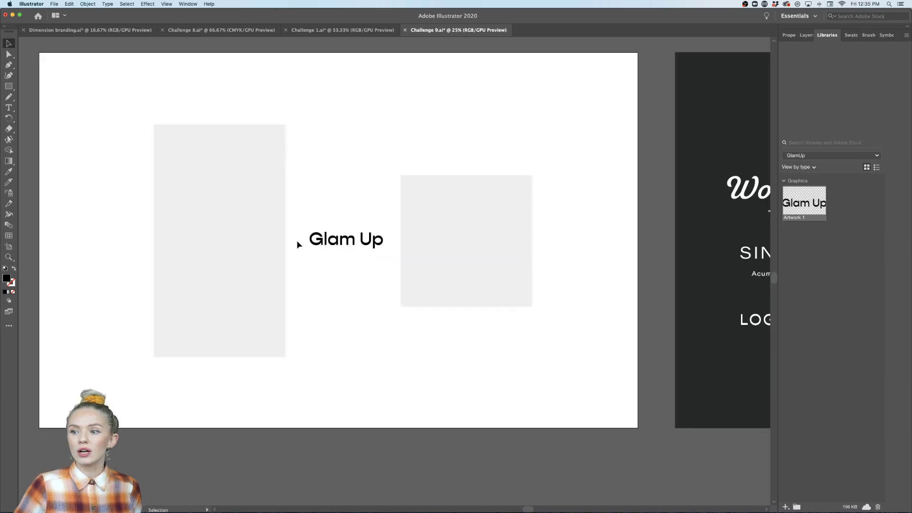
scroll(352, 257, "up", 1)
left_click_drag(408, 271, 269, 373)
left_click(341, 372)
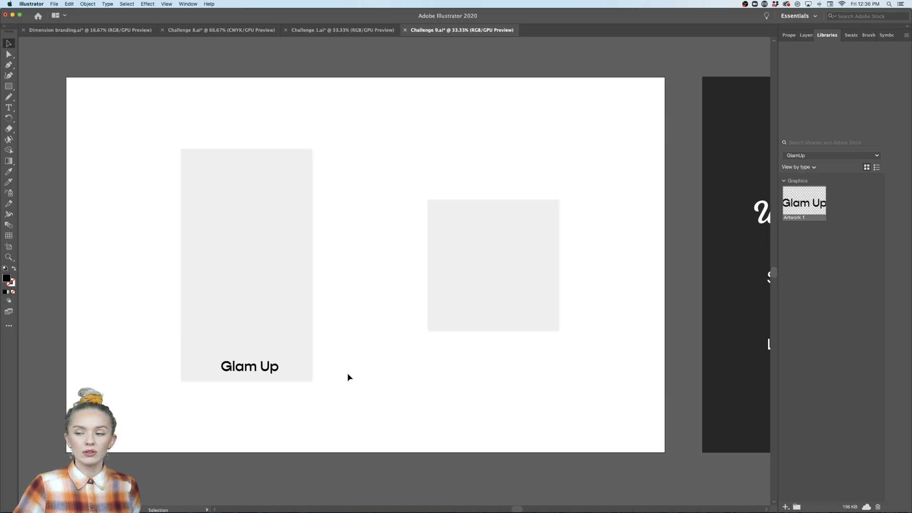
Switch to Safari and look over the open Unsplash photo results for beauty.
mouse_move(303, 510)
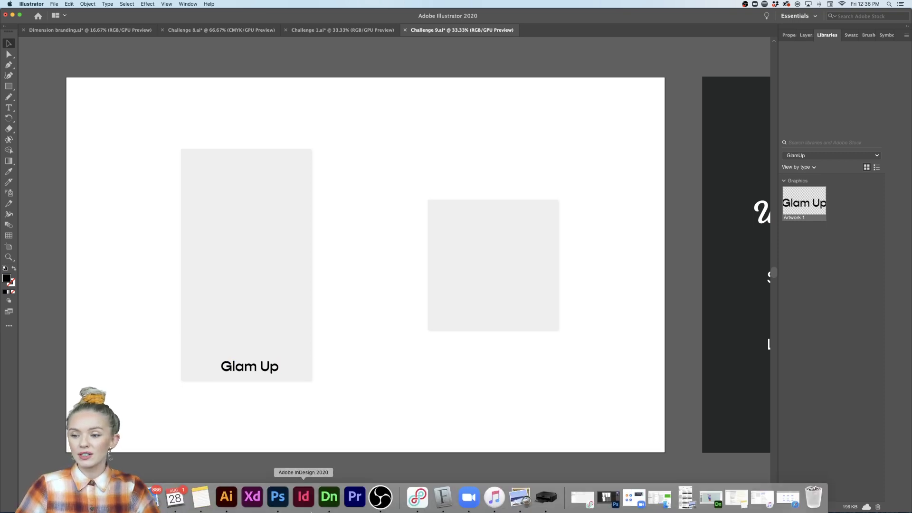
left_click(788, 497)
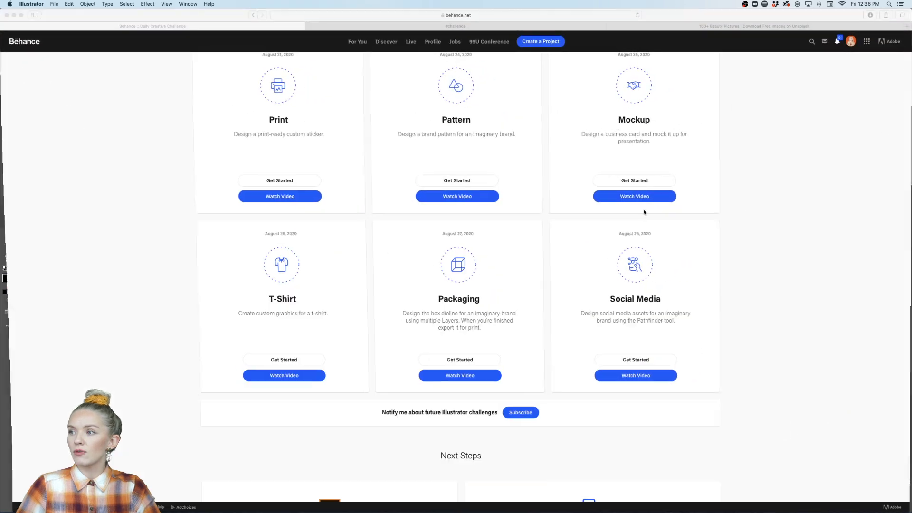
left_click(721, 28)
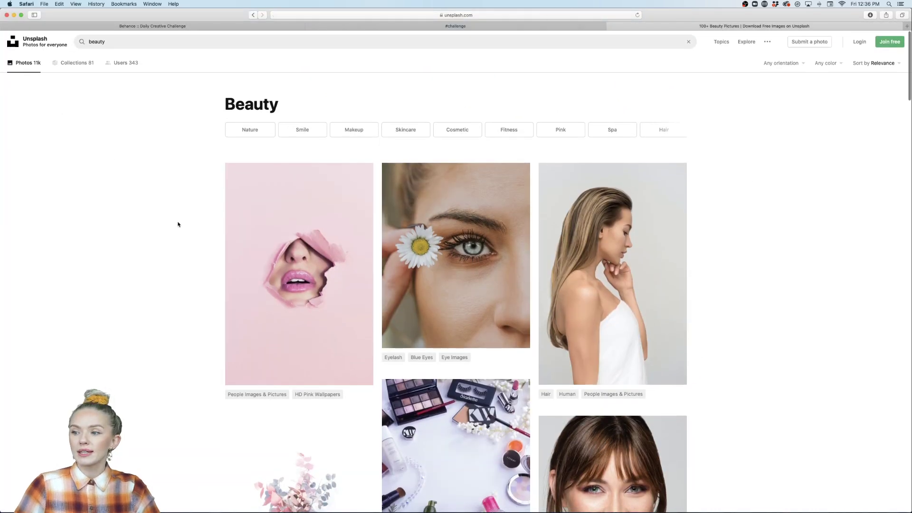
scroll(178, 224, "down", 15)
scroll(178, 224, "up", 15)
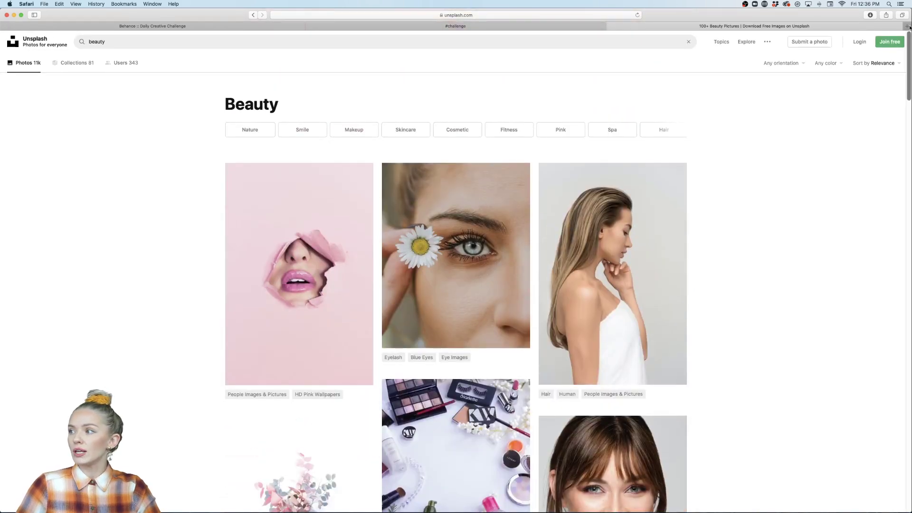
Open stock.adobe.com in a new browser tab and look over its home page.
left_click(906, 26)
type("stock.adobe.com")
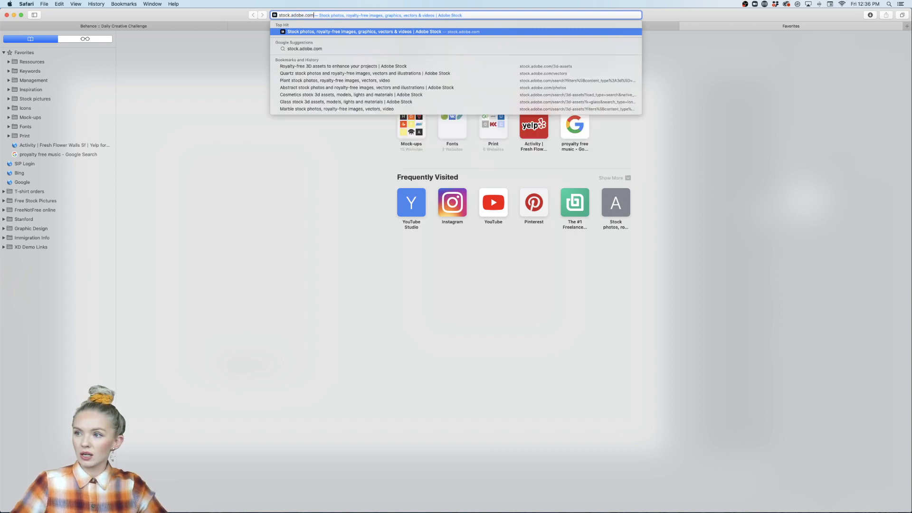
key("Return")
scroll(755, 321, "down", 2)
scroll(756, 322, "down", 3)
scroll(689, 297, "up", 5)
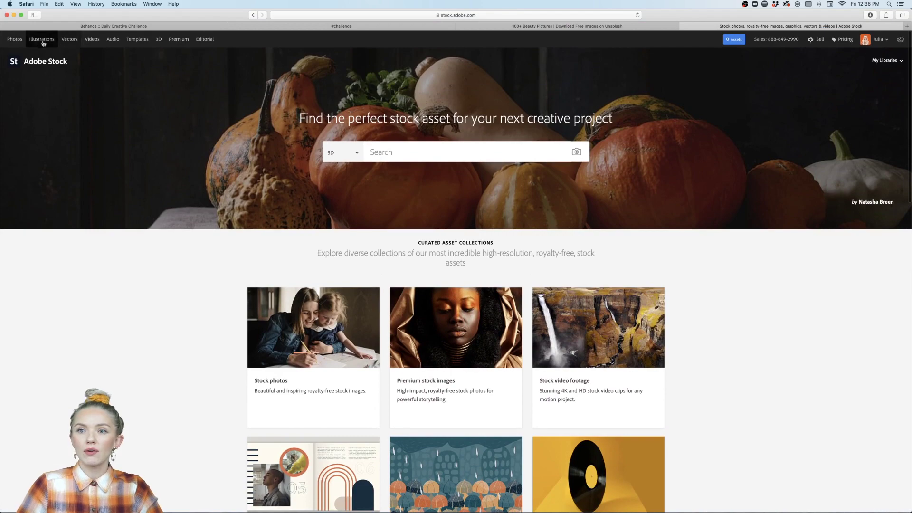
Search Adobe Stock's photos for beauty and browse the results.
left_click(15, 39)
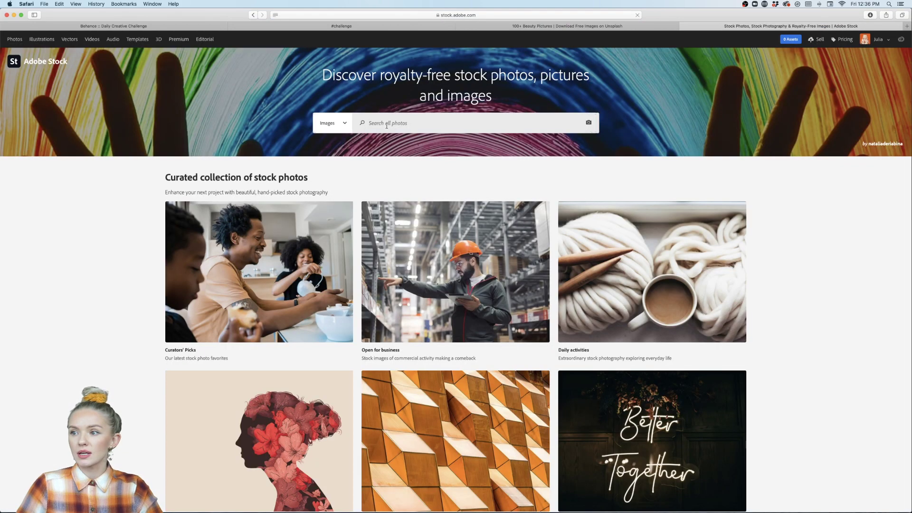
left_click(386, 124)
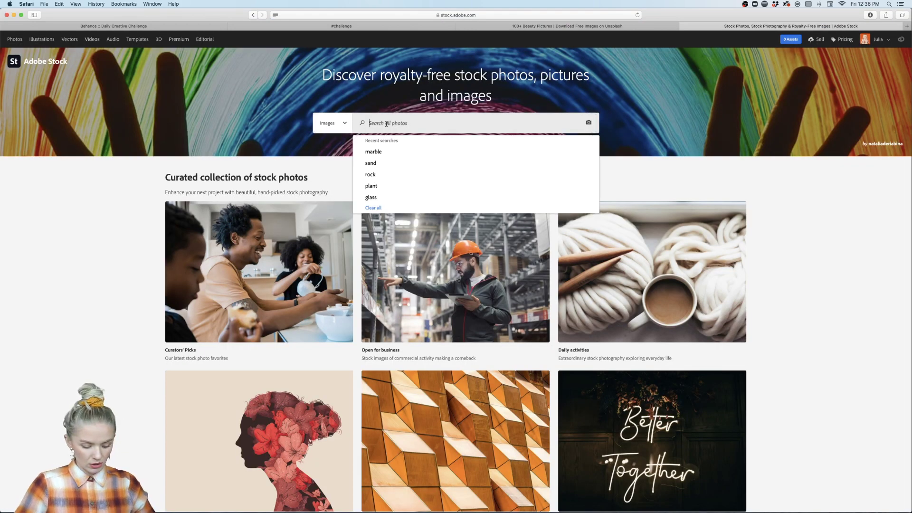
type("beuty")
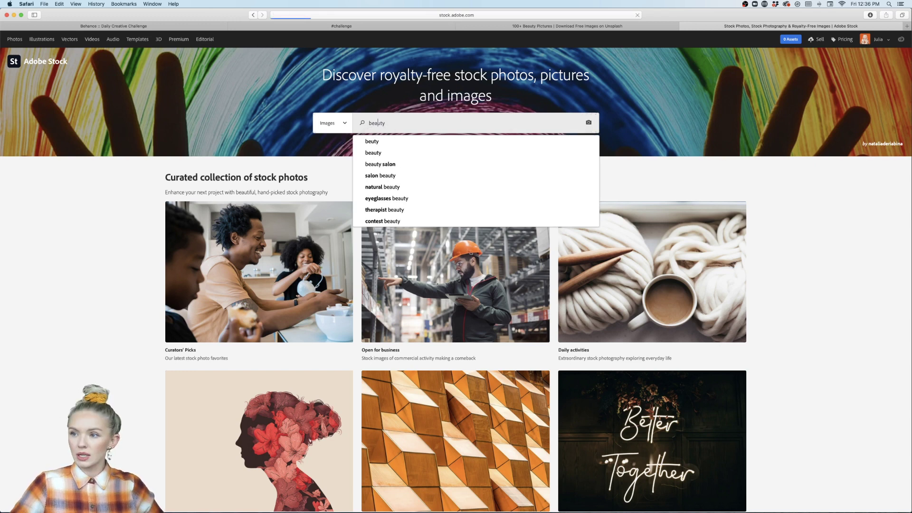
key("Return")
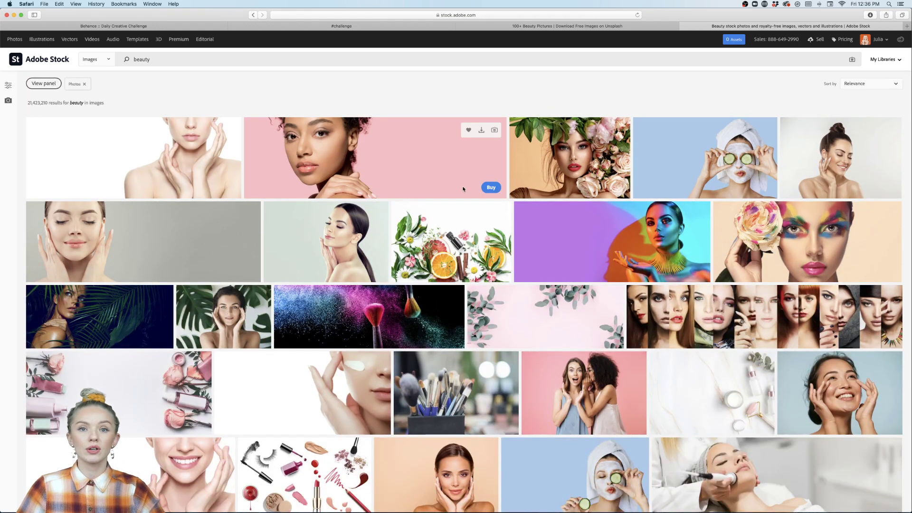
scroll(463, 188, "down", 10)
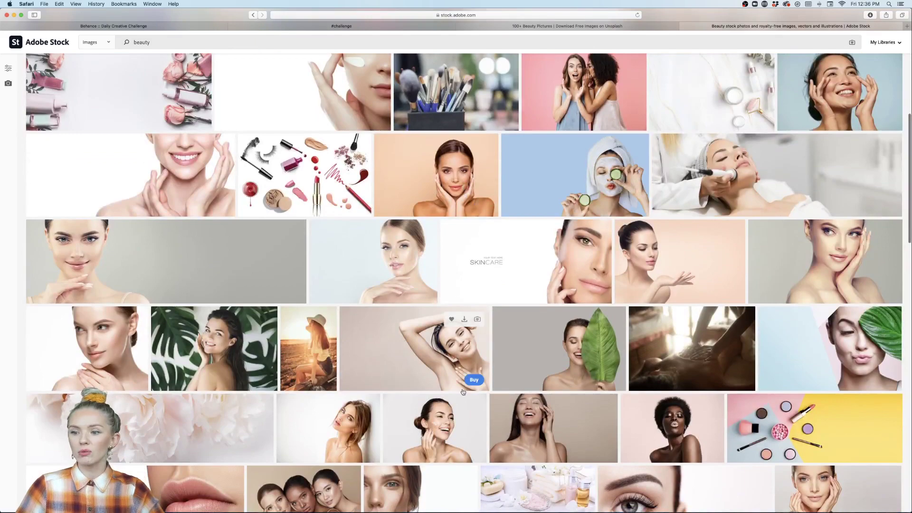
scroll(463, 392, "down", 7)
scroll(463, 392, "down", 7)
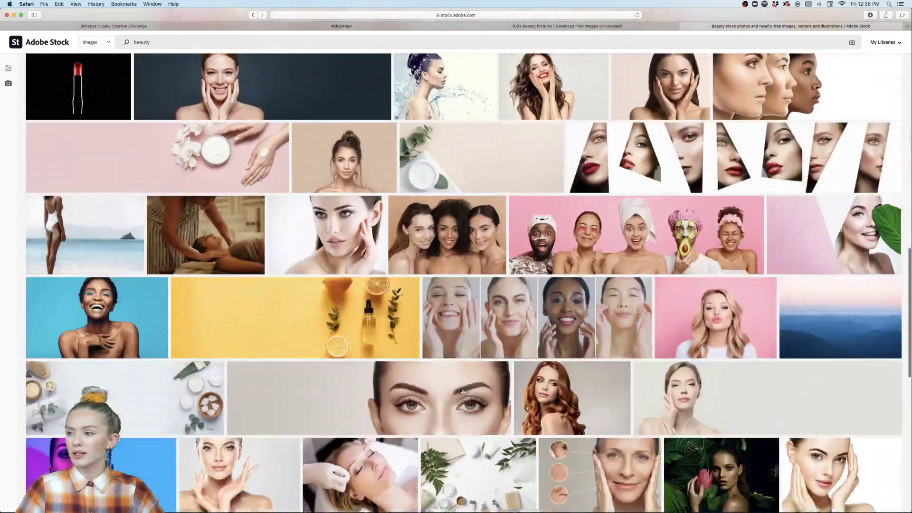
scroll(463, 392, "up", 20)
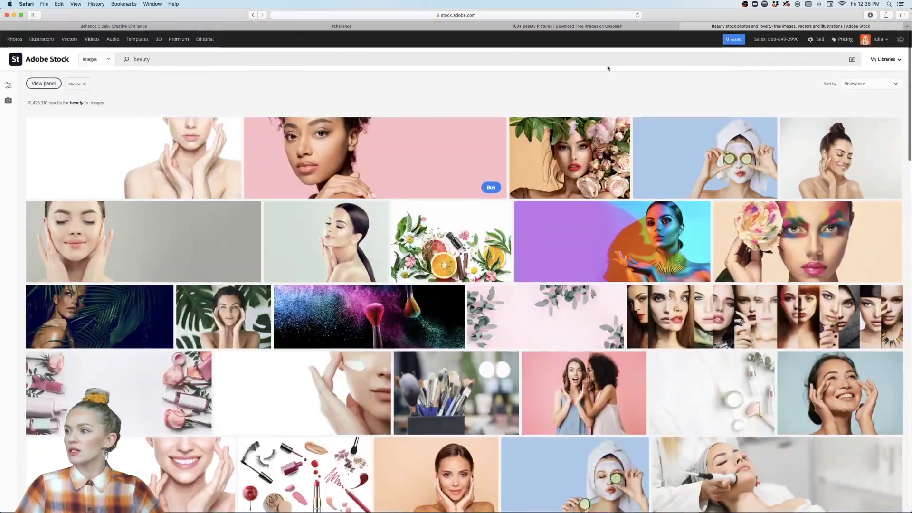
Download the Unsplash photo of a cream-covered hand on a pink background and close its preview.
left_click(584, 27)
scroll(722, 270, "down", 8)
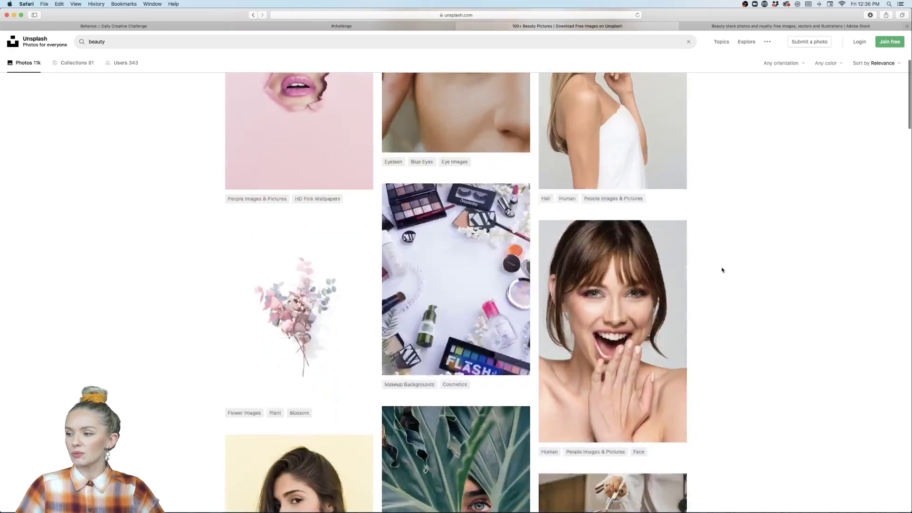
scroll(722, 269, "down", 5)
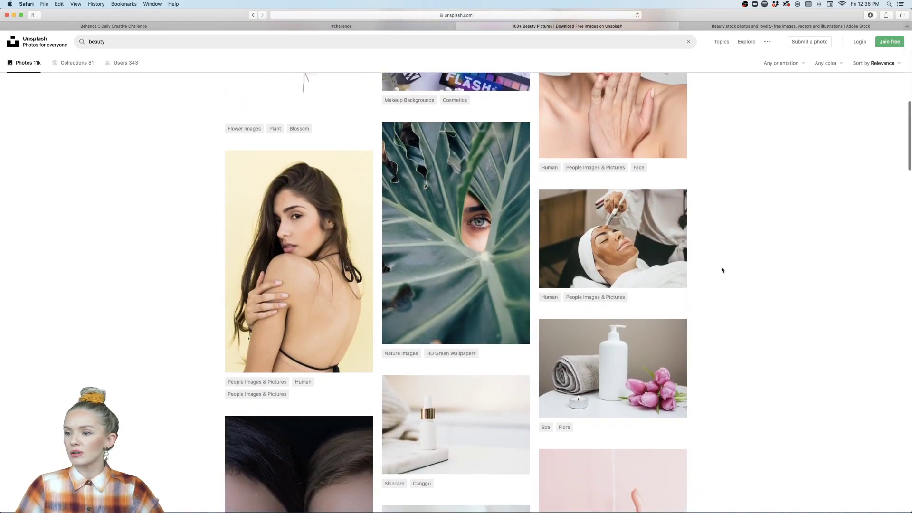
scroll(722, 270, "down", 2)
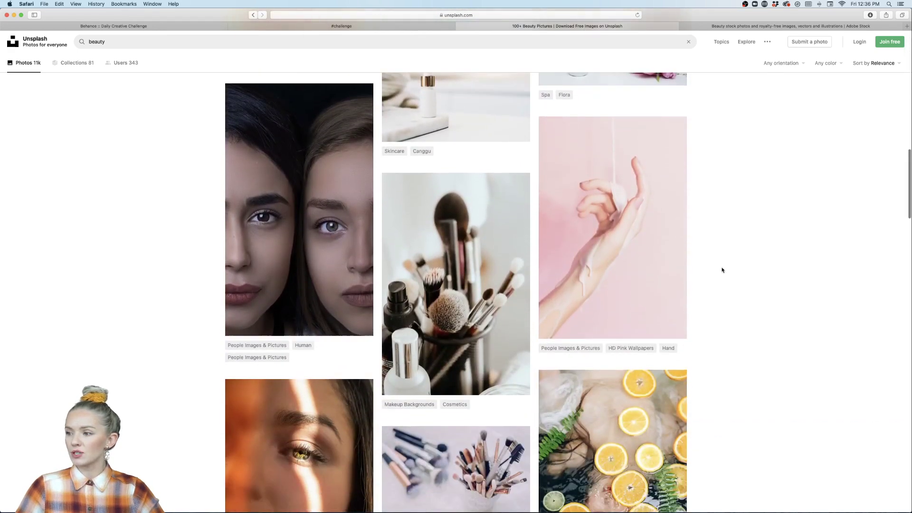
left_click(641, 270)
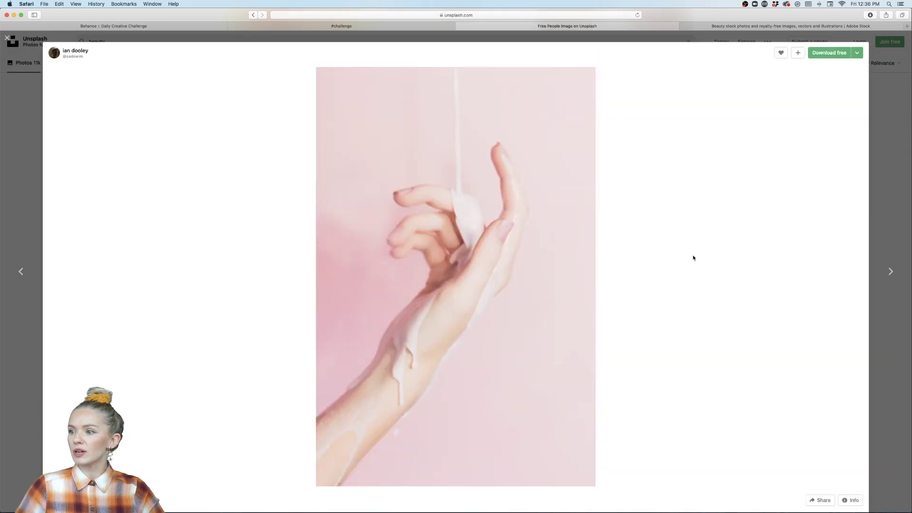
left_click(829, 54)
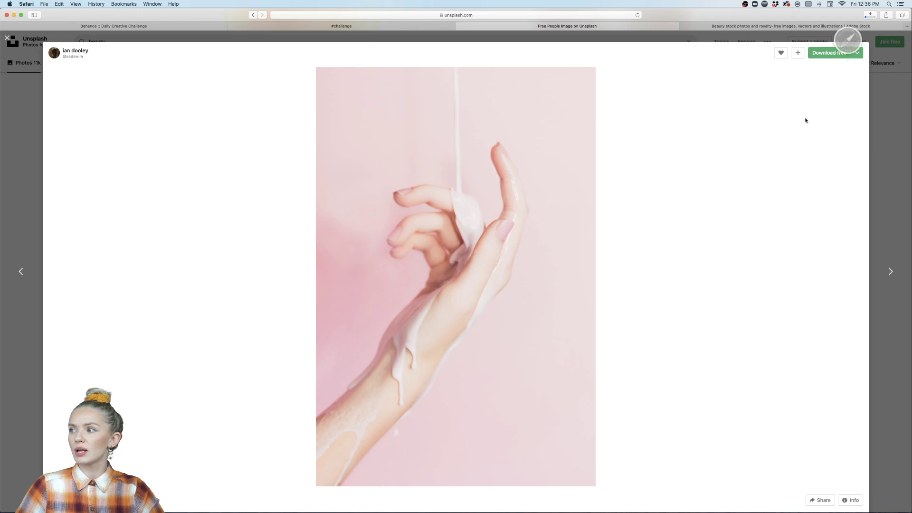
left_click(885, 144)
Find the photo of a laughing woman on an orange background in Unsplash's beauty results and download it.
scroll(737, 312, "down", 20)
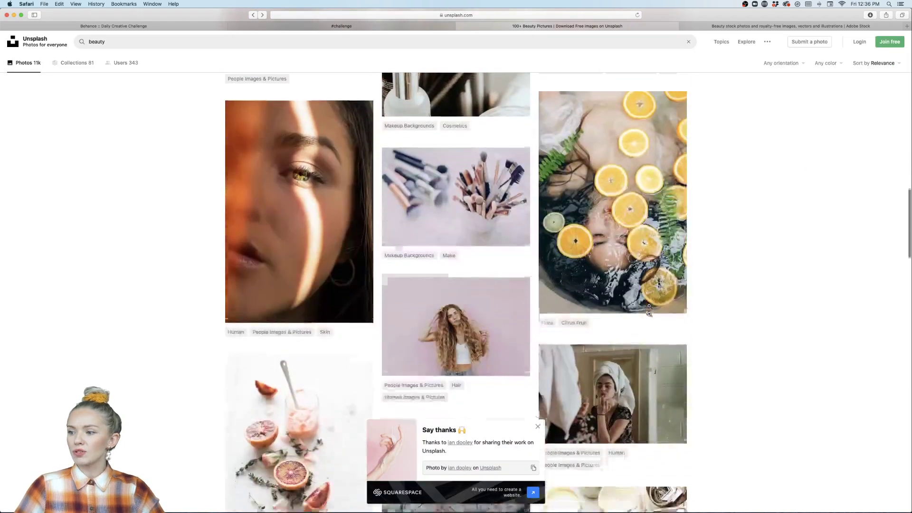
scroll(736, 312, "down", 5)
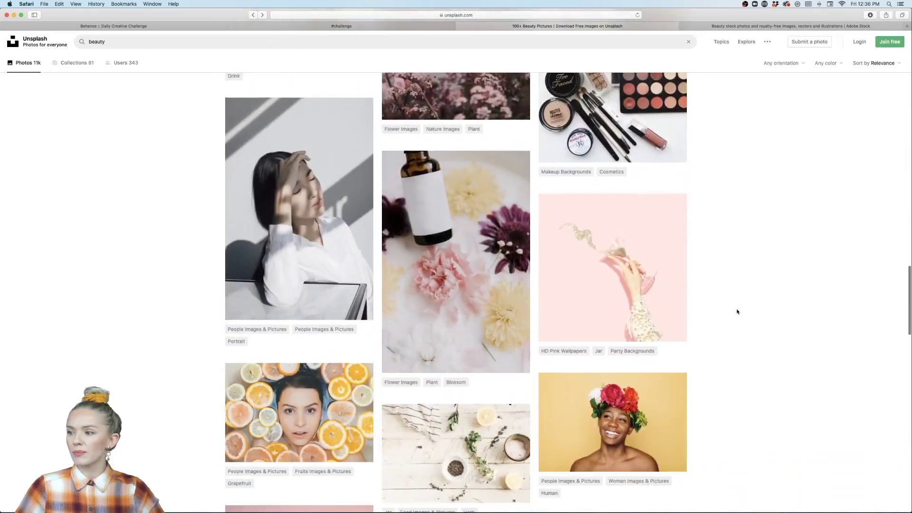
scroll(736, 311, "down", 9)
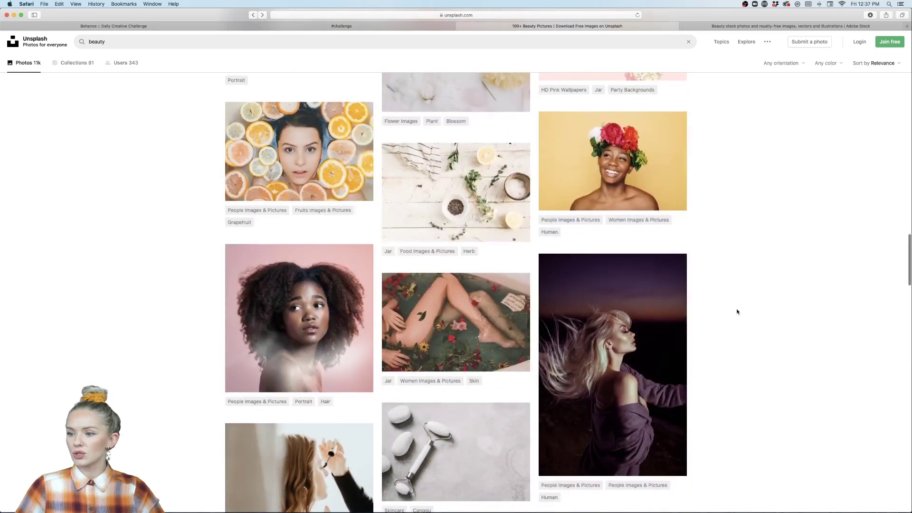
scroll(737, 312, "down", 12)
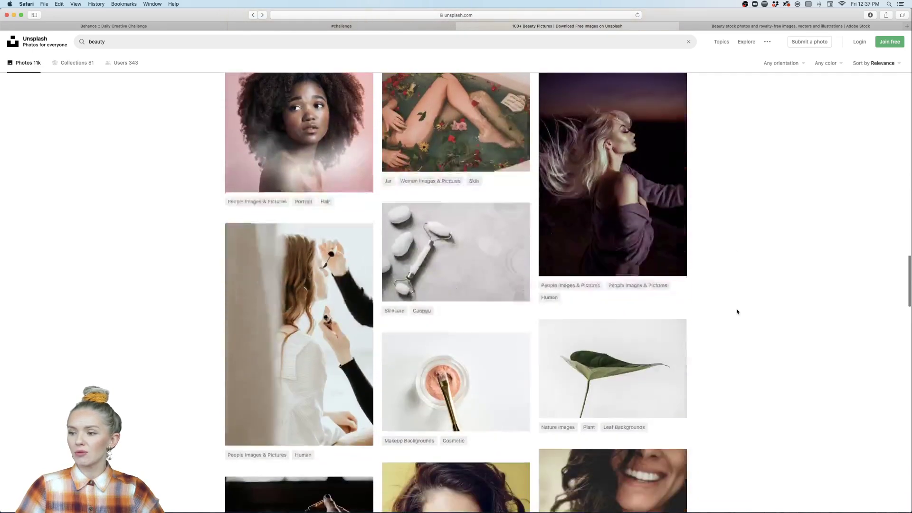
scroll(737, 312, "down", 8)
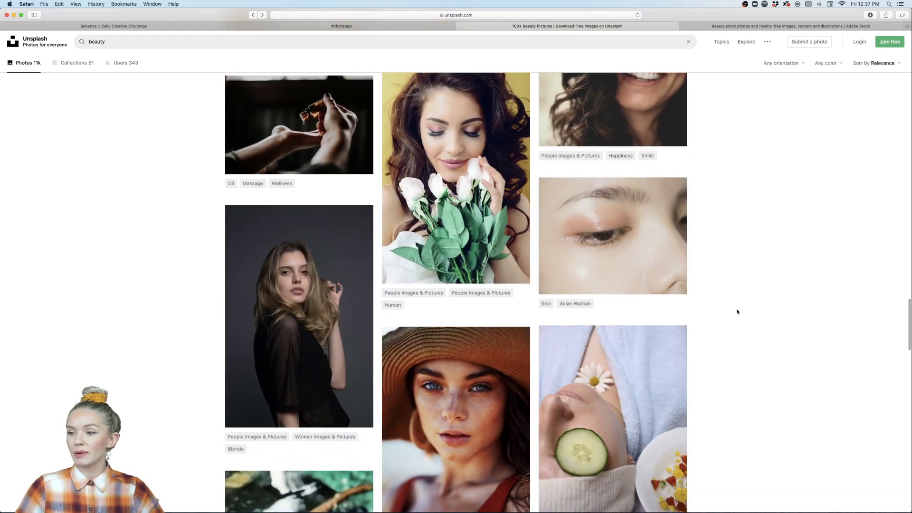
scroll(736, 311, "down", 15)
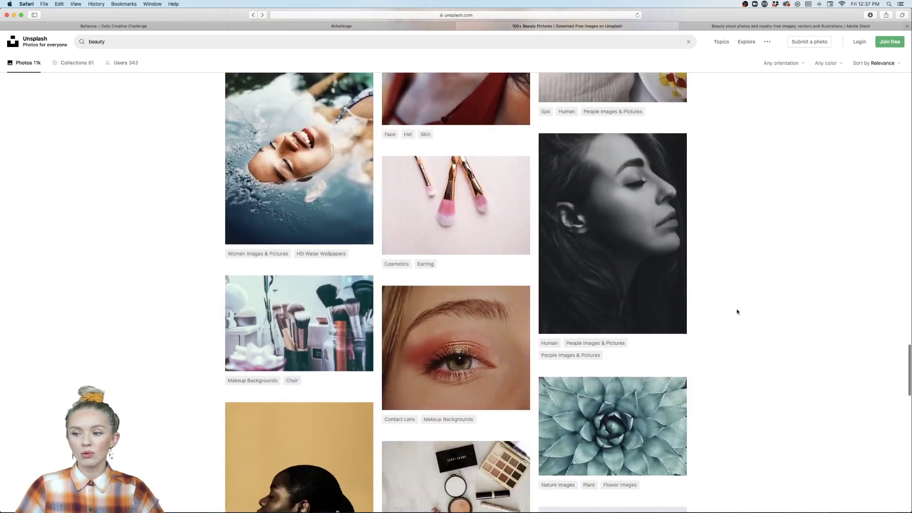
scroll(737, 312, "down", 16)
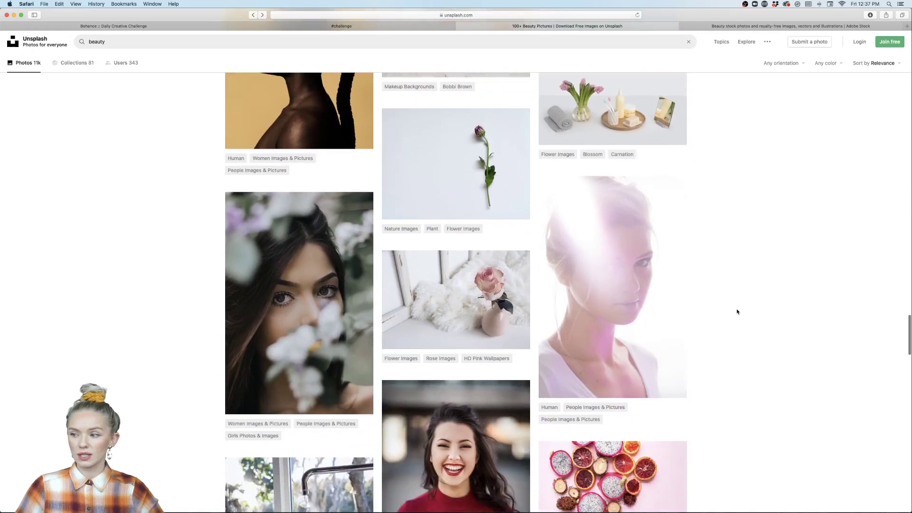
scroll(736, 311, "down", 11)
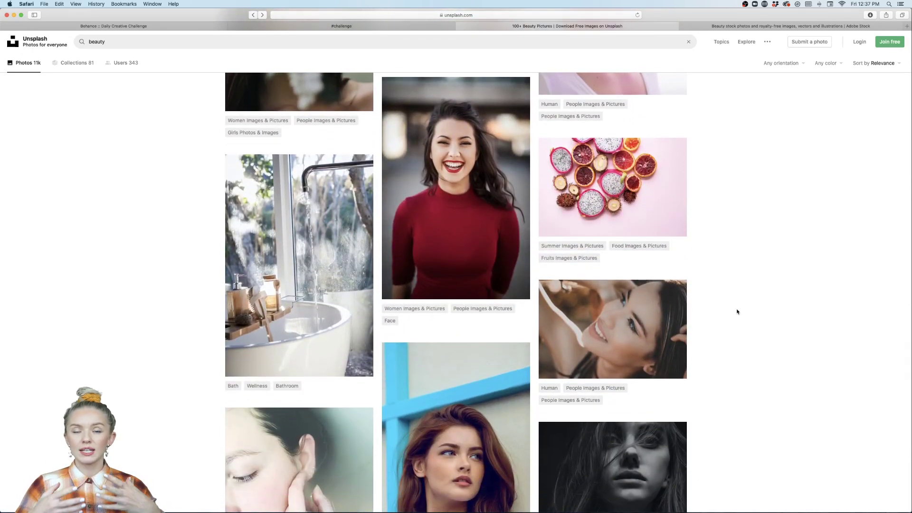
scroll(736, 312, "down", 4)
scroll(737, 312, "down", 6)
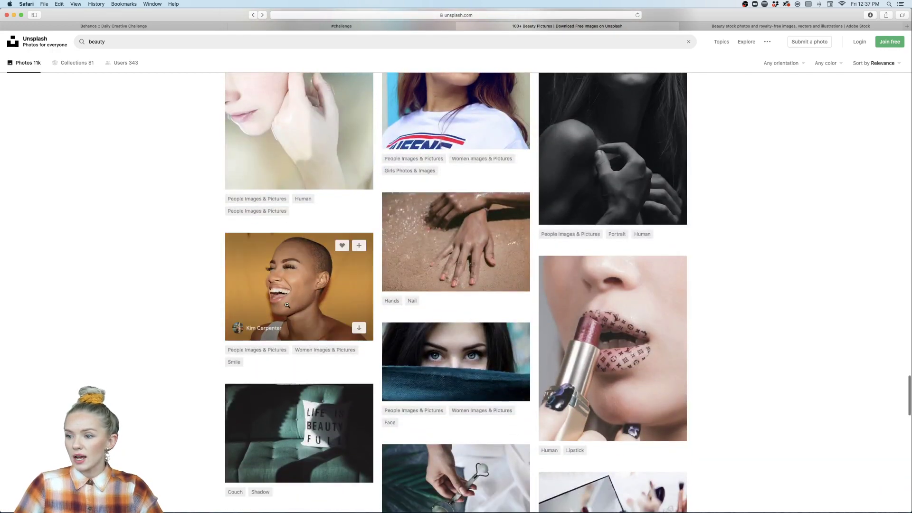
left_click(311, 306)
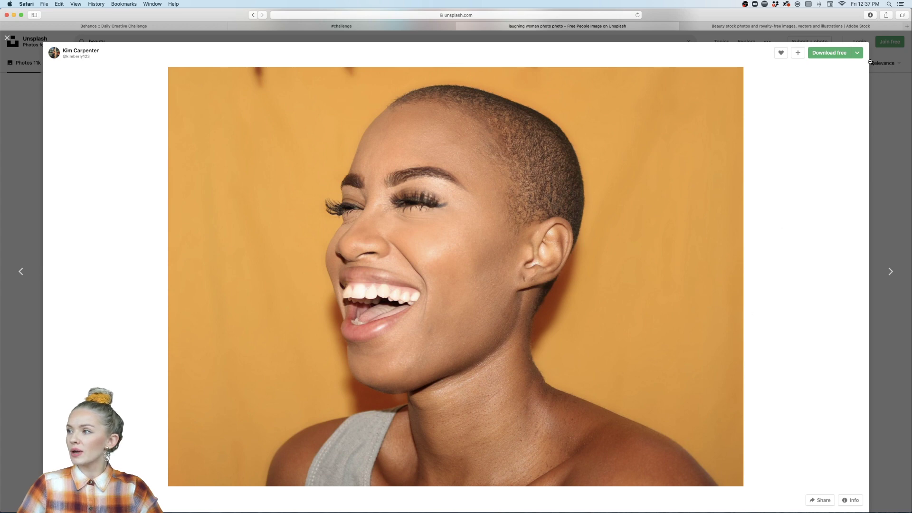
left_click(834, 53)
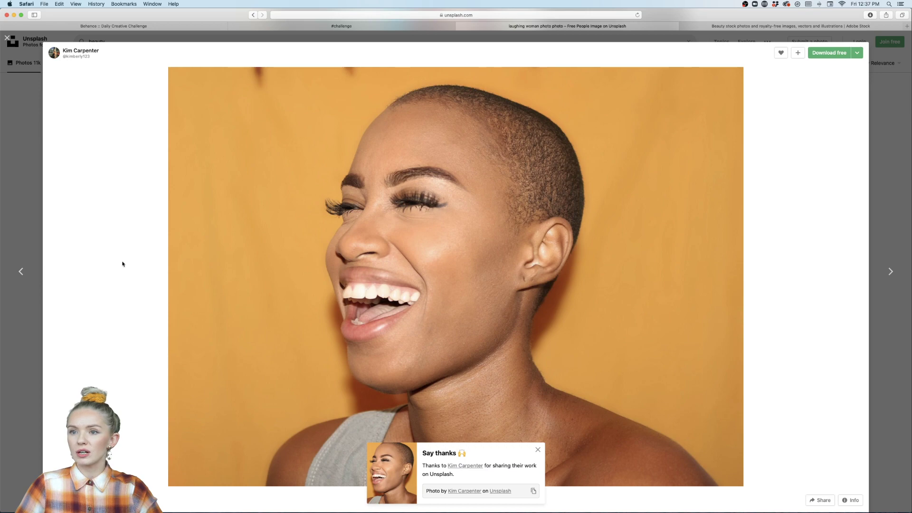
left_click(13, 15)
mouse_move(125, 498)
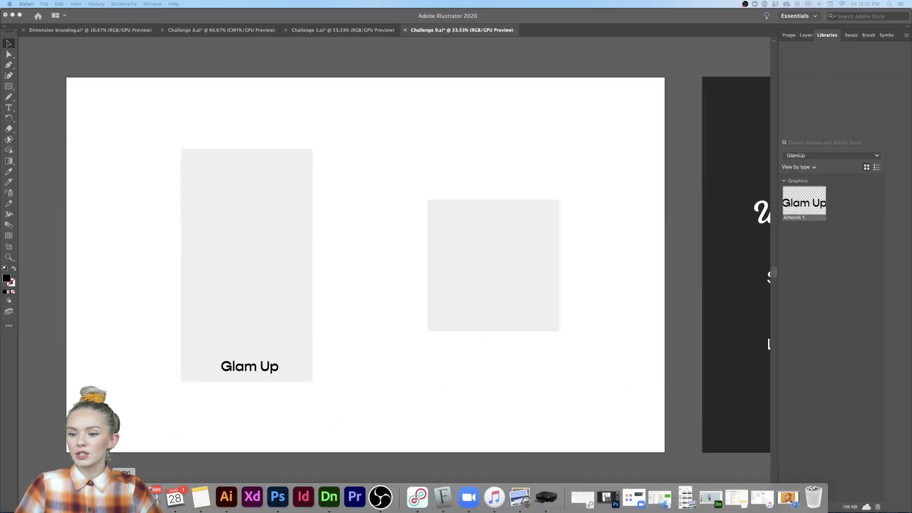
left_click(786, 501)
Return to the browser and look further through Unsplash's beauty photo results.
left_click(892, 105)
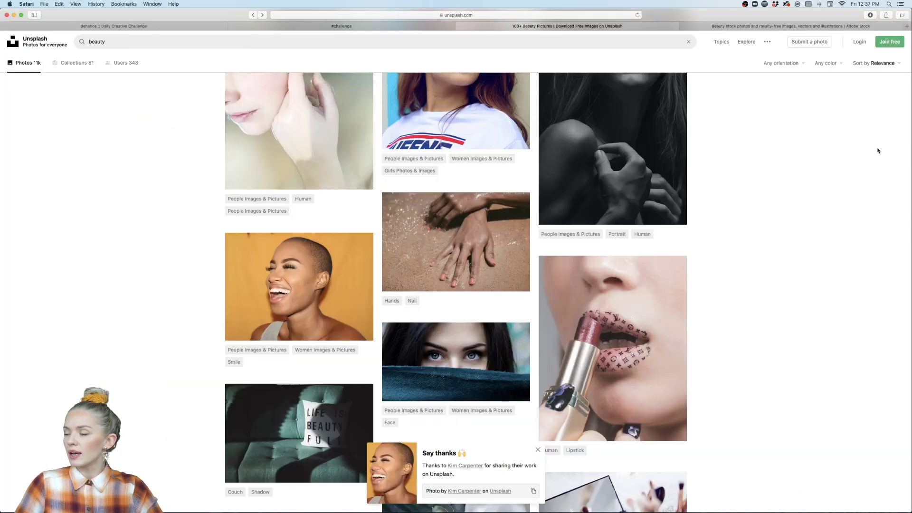
scroll(755, 268, "down", 10)
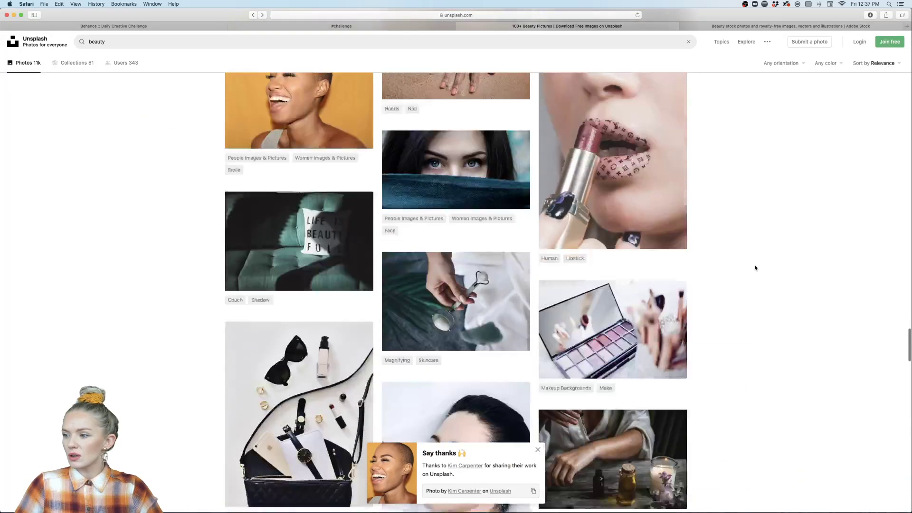
scroll(755, 268, "down", 20)
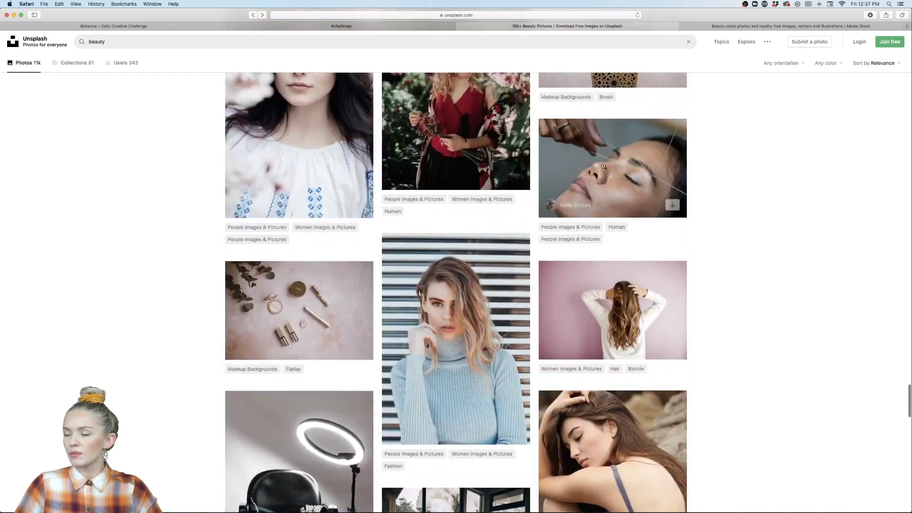
Search Unsplash for "beauty man" and browse the photo results.
left_click(250, 40)
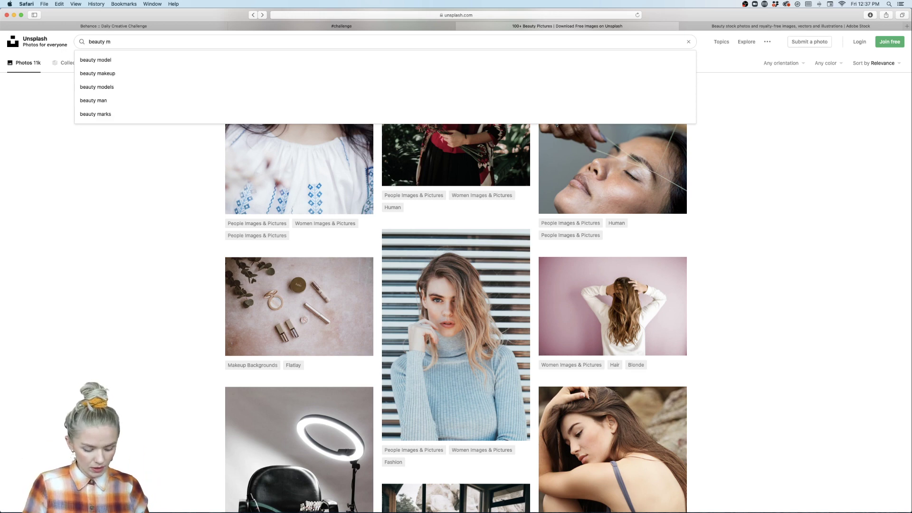
key("Return")
scroll(721, 234, "down", 1)
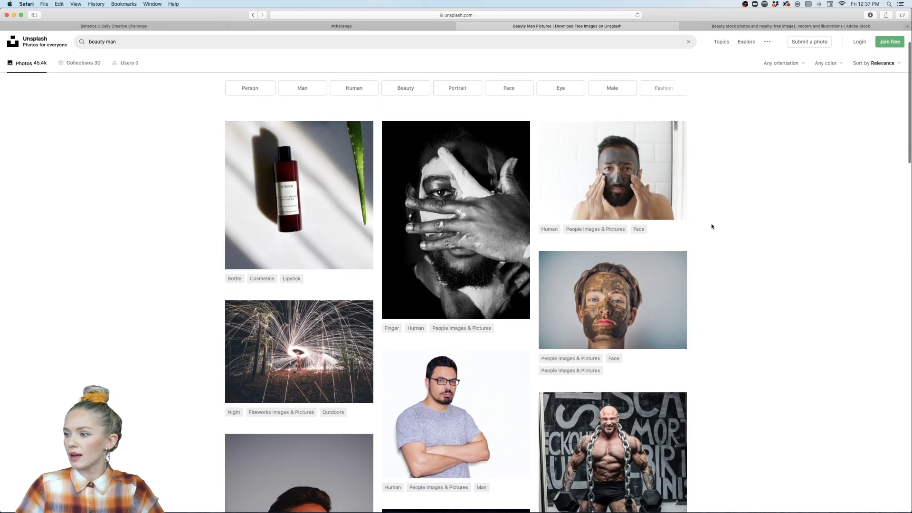
scroll(712, 226, "down", 5)
scroll(712, 226, "up", 4)
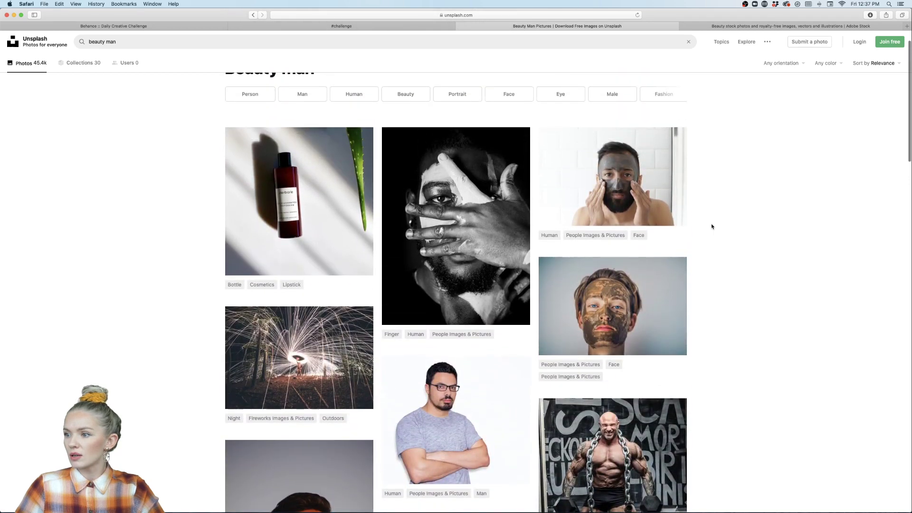
scroll(712, 226, "down", 20)
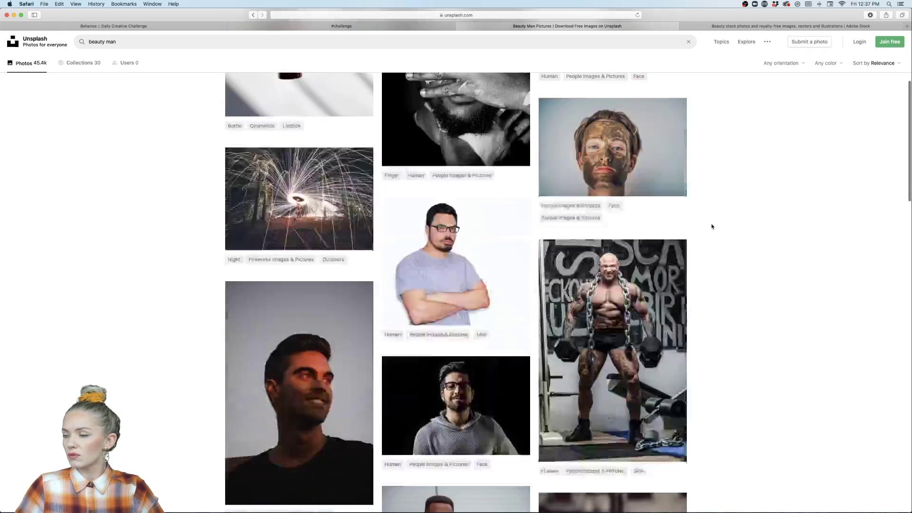
scroll(712, 226, "down", 20)
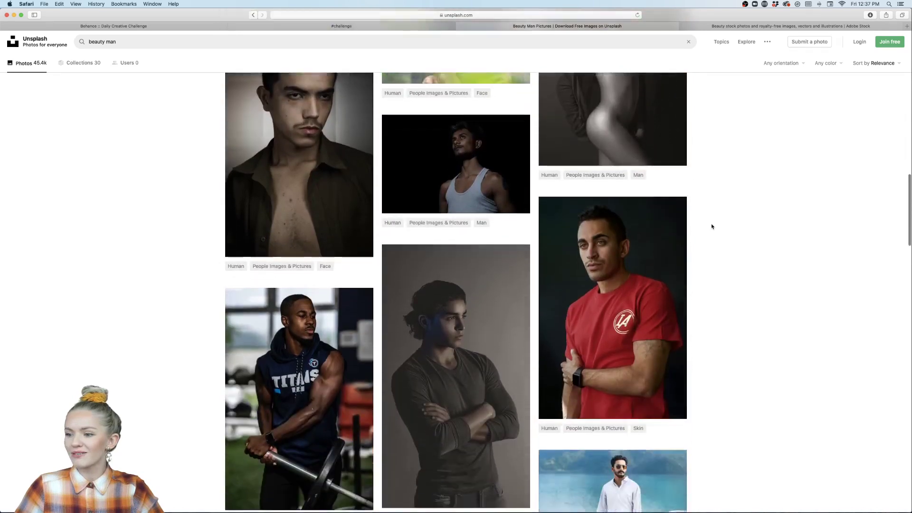
scroll(711, 226, "down", 15)
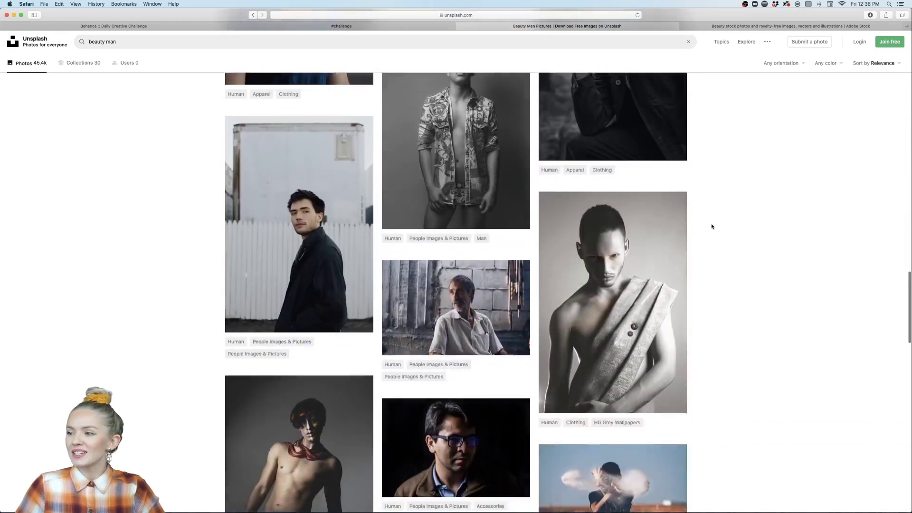
scroll(712, 227, "down", 14)
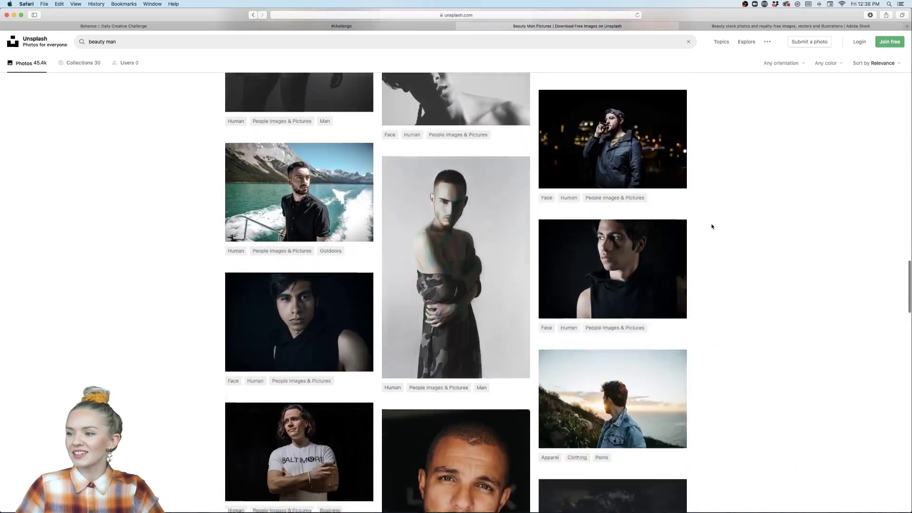
scroll(712, 227, "down", 20)
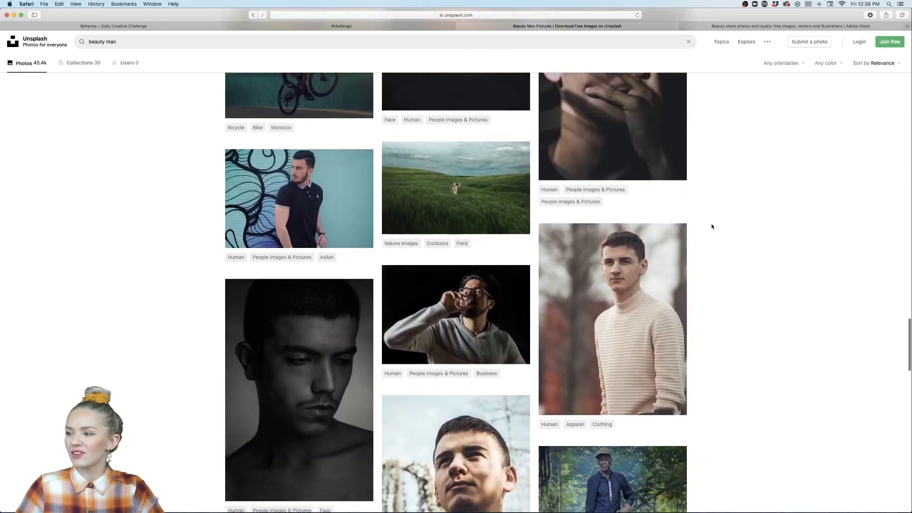
scroll(712, 227, "down", 20)
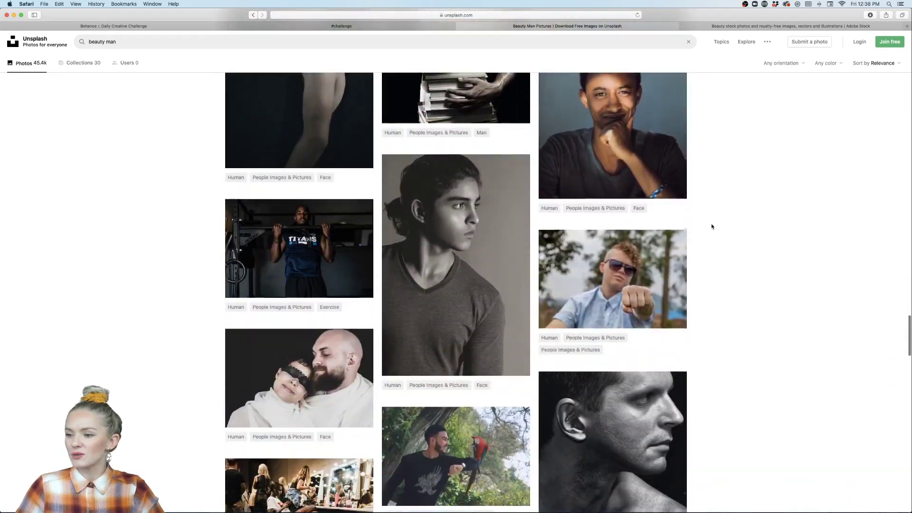
scroll(712, 227, "down", 14)
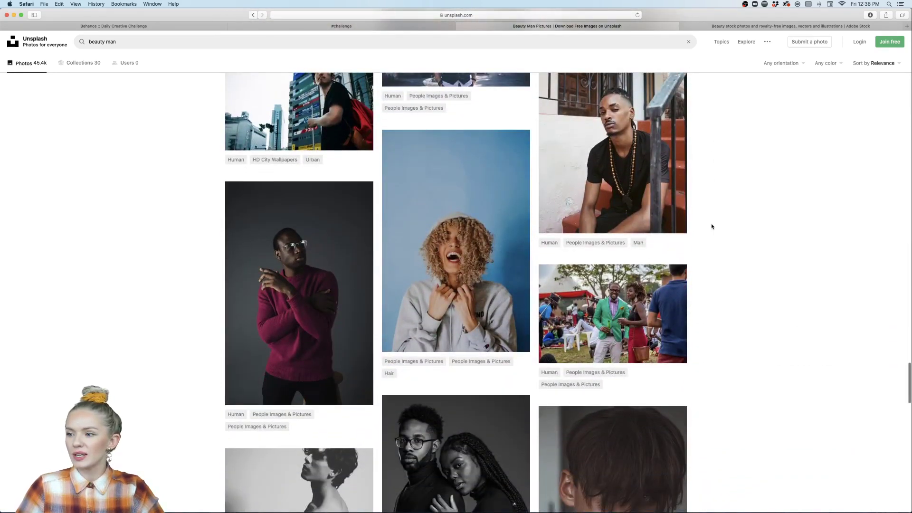
scroll(712, 227, "down", 16)
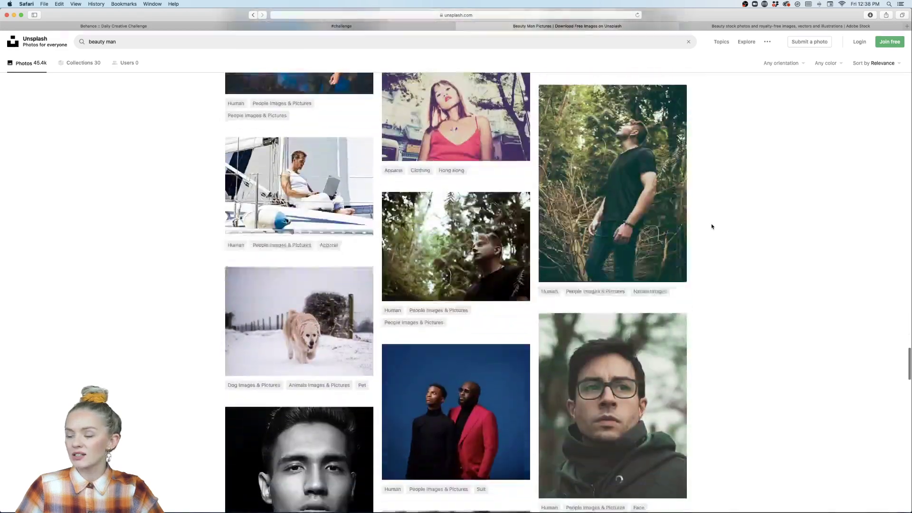
scroll(712, 227, "down", 20)
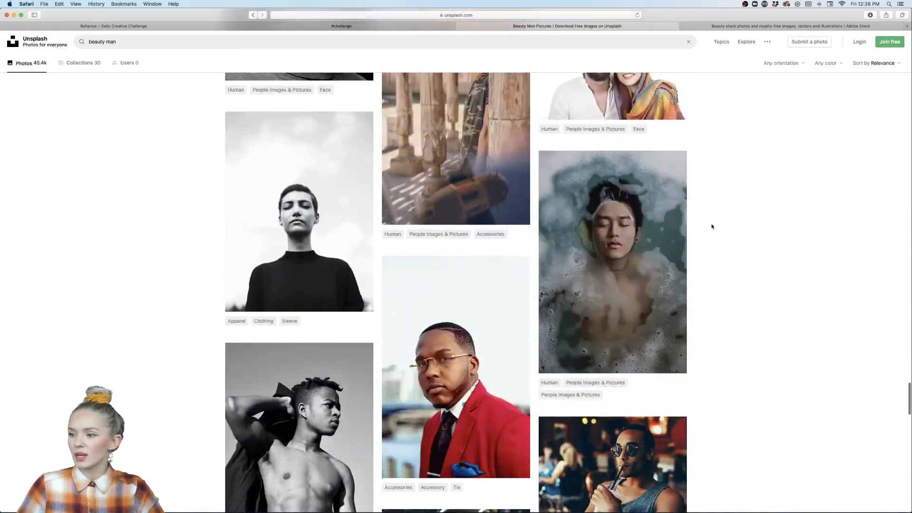
scroll(712, 227, "down", 20)
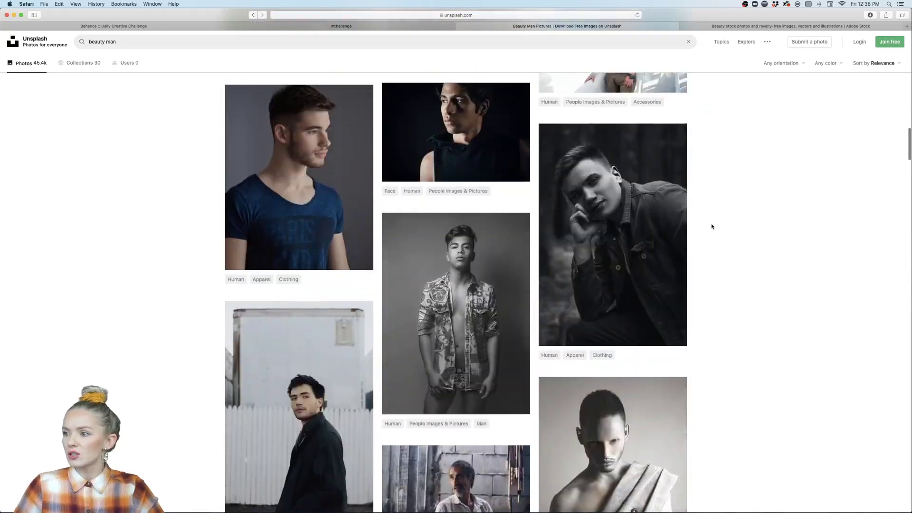
Download the Unsplash photo of a bearded man applying a dark face mask and switch back to Illustrator.
scroll(712, 227, "up", 6)
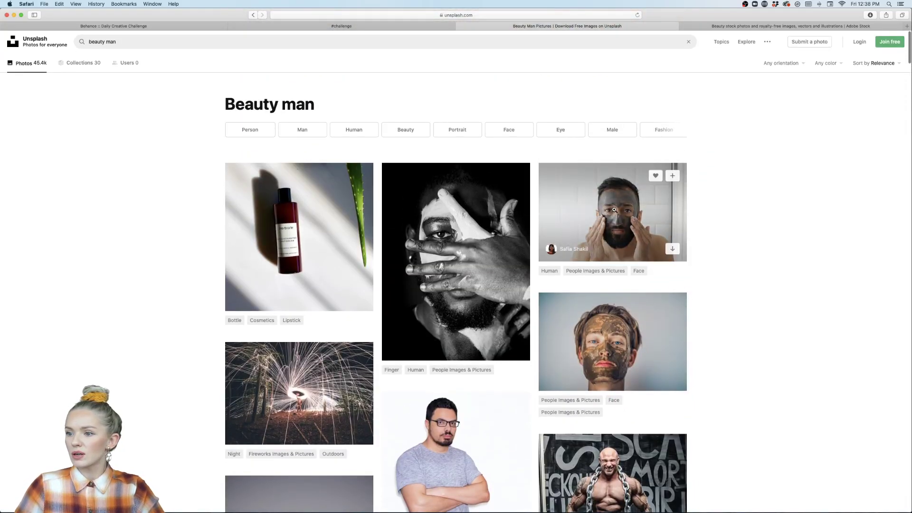
left_click(672, 218)
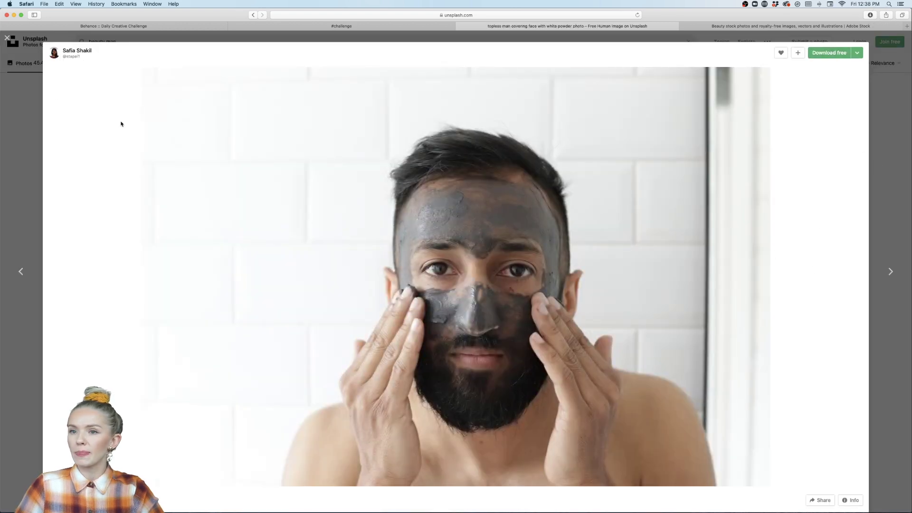
left_click(13, 15)
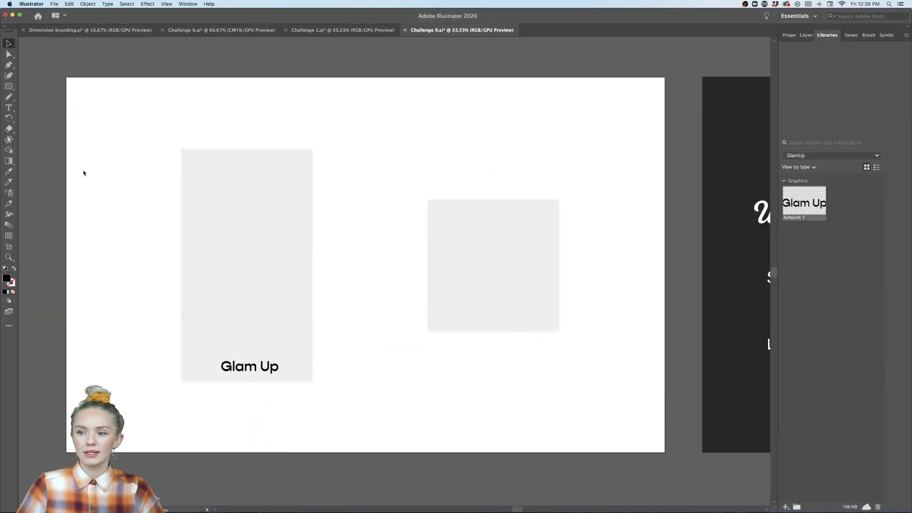
Place the three downloaded beauty photos from Finder into the Challenge 9 document.
mouse_move(254, 510)
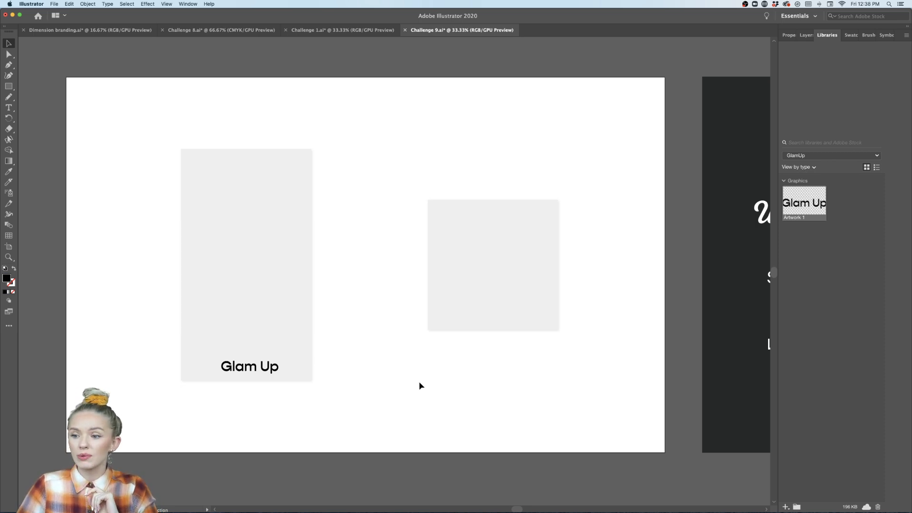
scroll(419, 384, "left", 2)
mouse_move(198, 499)
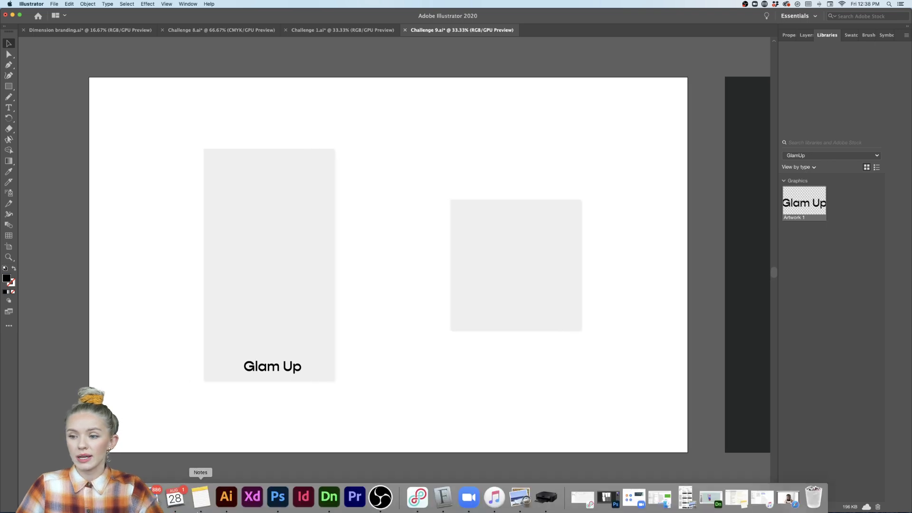
left_click(124, 497)
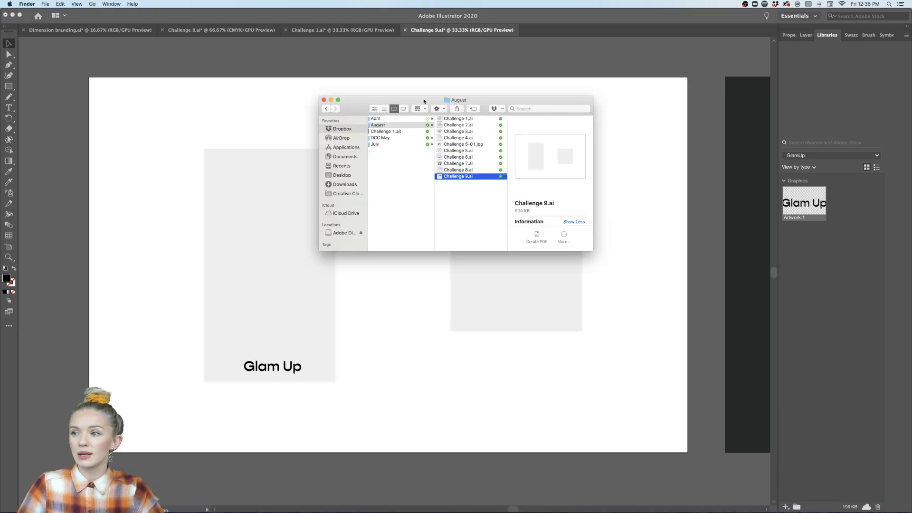
key("super+w")
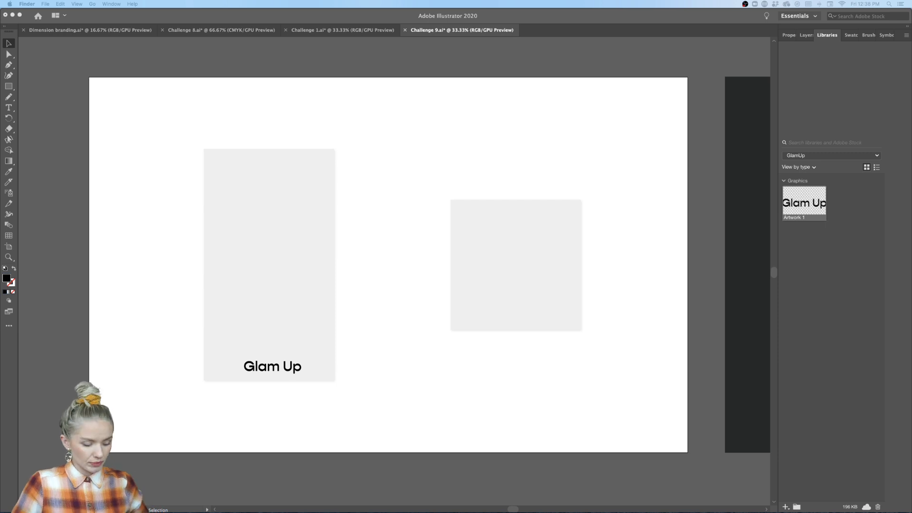
left_click_drag(285, 162, 387, 138)
Scale the three placed photos down together proportionally so they overlap the white artboard's upper-left corner.
key("super+minus")
key("super+minus")
key("super+minus")
key("super+minus")
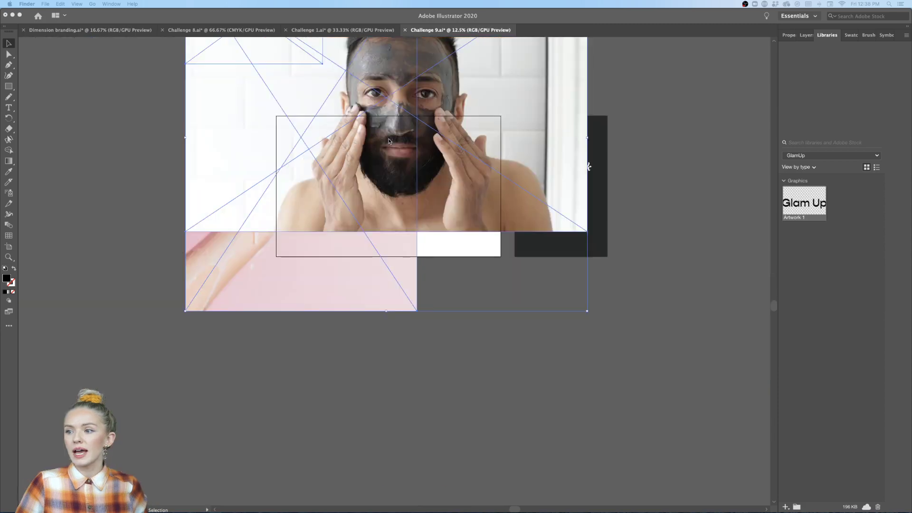
left_click(557, 202)
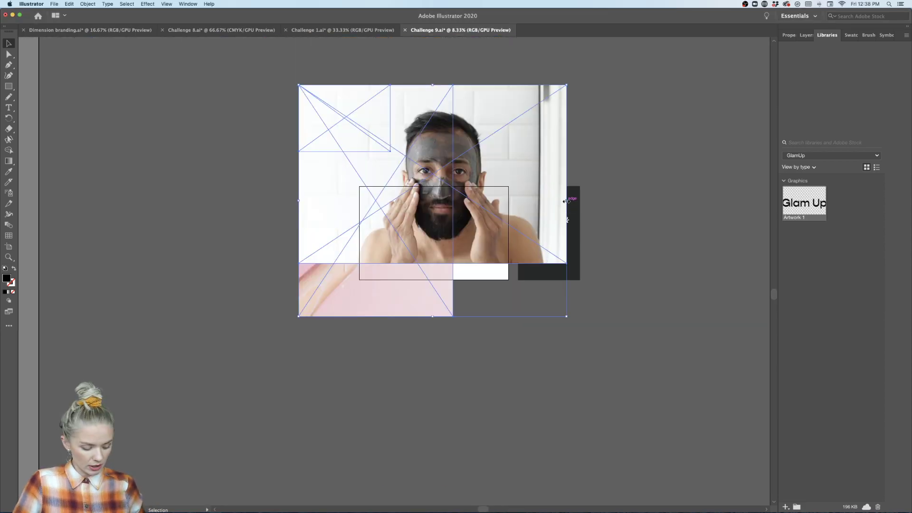
left_click_drag(566, 201, 362, 203)
Separate the stacked photos into a column along the artboard's left edge, with the hand above, the masked man below it and the laughing woman last.
key("super+plus")
key("super+plus")
key("super+plus")
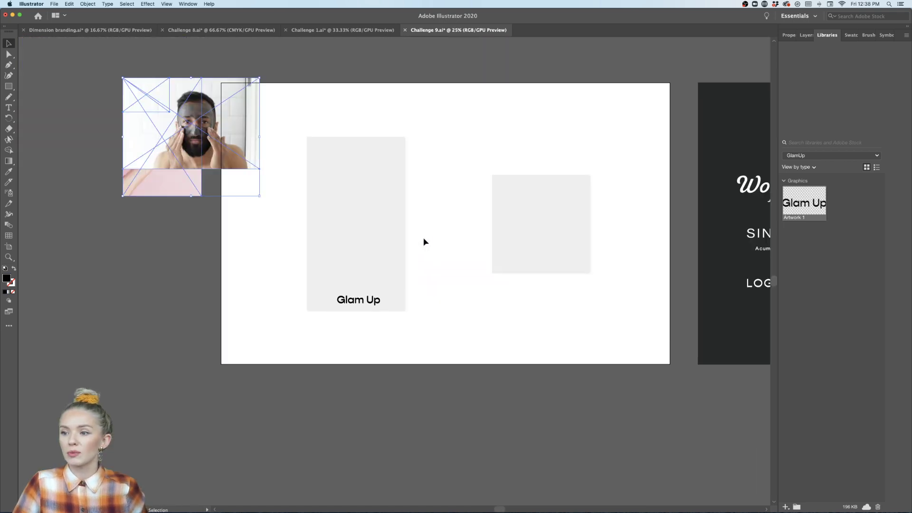
scroll(424, 243, "right", 2)
left_click(130, 116)
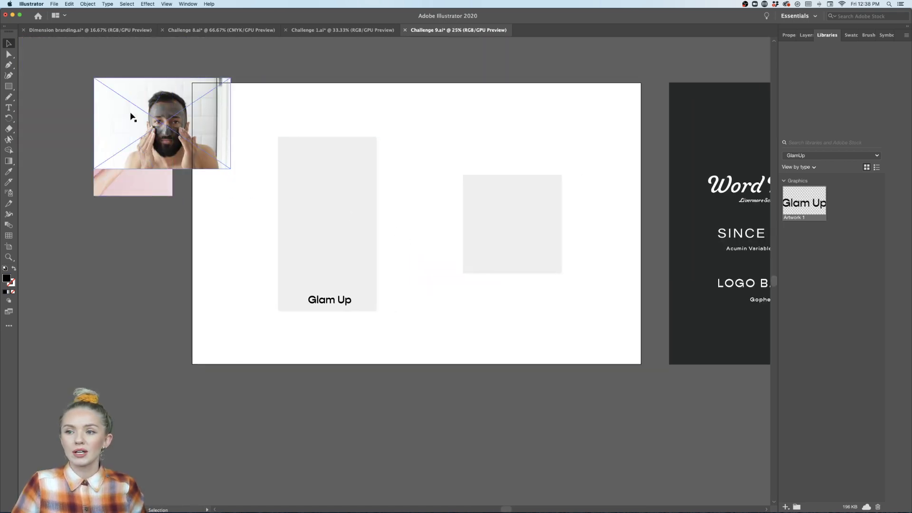
left_click_drag(161, 123, 161, 249)
left_click_drag(139, 99, 213, 340)
left_click(238, 352)
scroll(239, 356, "up", 1)
scroll(236, 355, "up", 1)
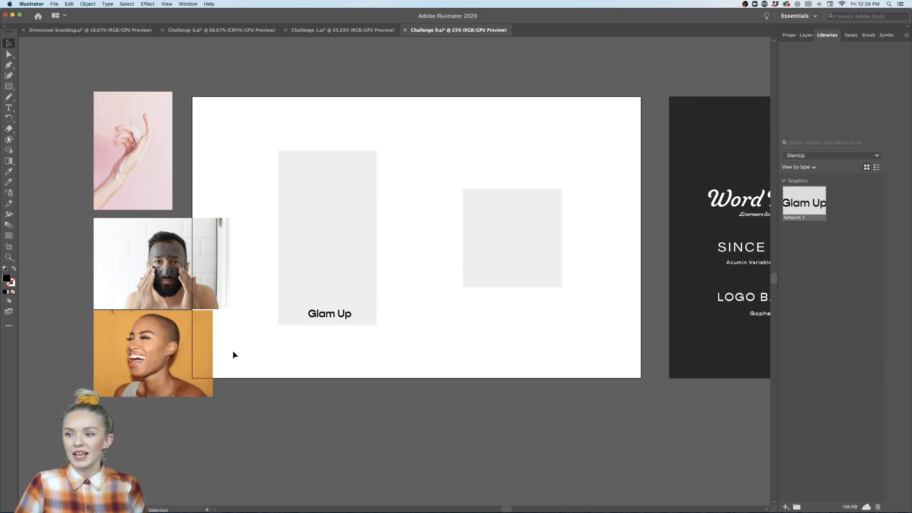
left_click_drag(171, 252, 171, 248)
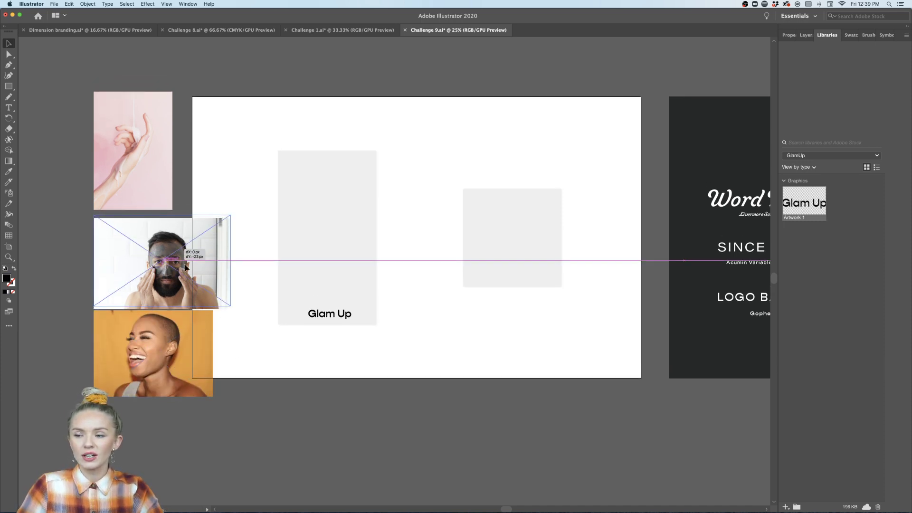
Enlarge the laughing woman photo to the tall rectangle's full height over that rectangle, and move the masked man photo off the artboard.
left_click(174, 375)
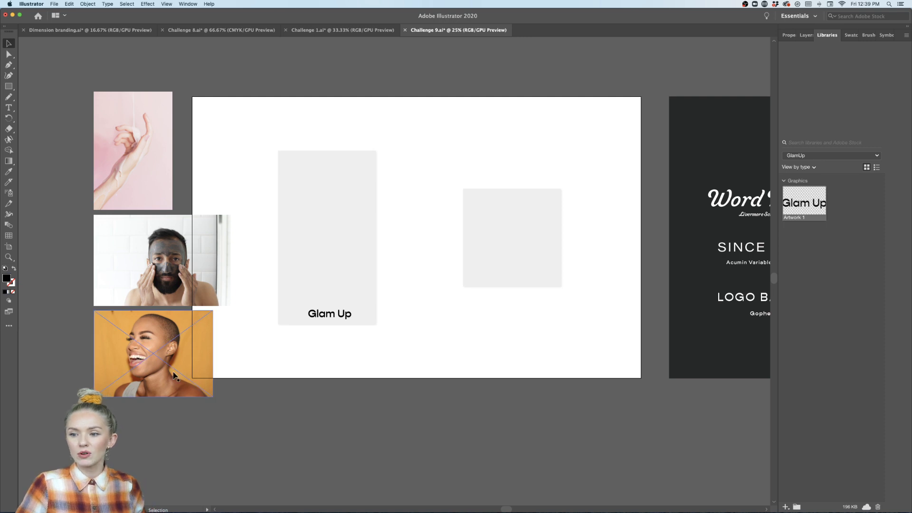
left_click_drag(173, 376, 331, 326)
left_click_drag(328, 270, 340, 270)
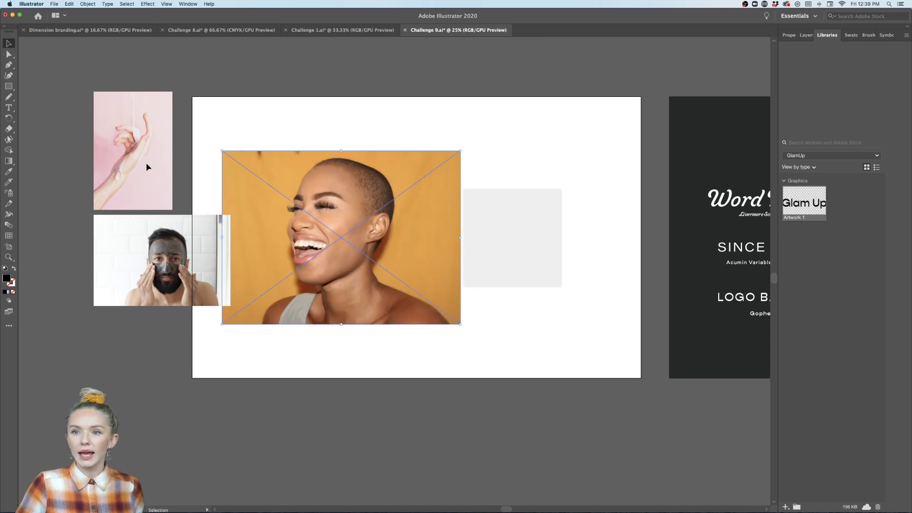
left_click_drag(156, 261, 112, 276)
Lock the laughing woman photo and bring the tall gray rectangle beneath it to the front.
left_click(341, 236)
left_click(339, 343)
left_click(334, 279)
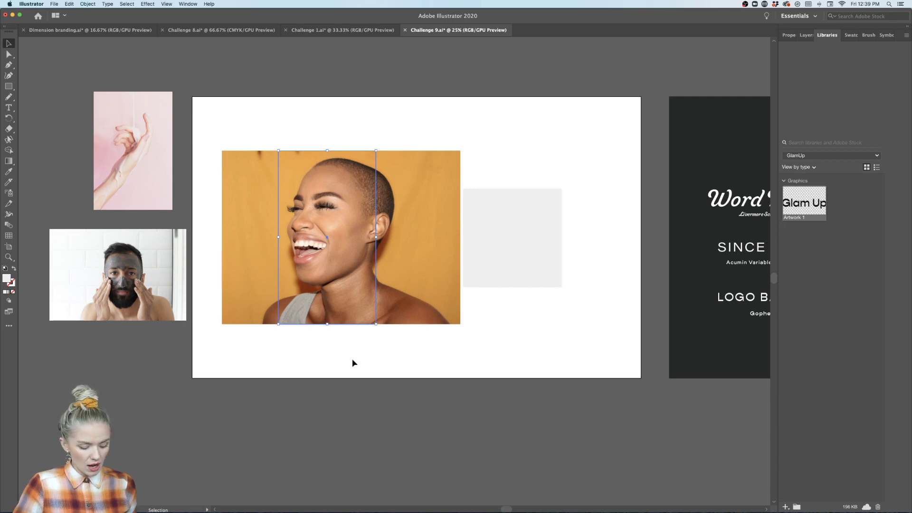
right_click(345, 285)
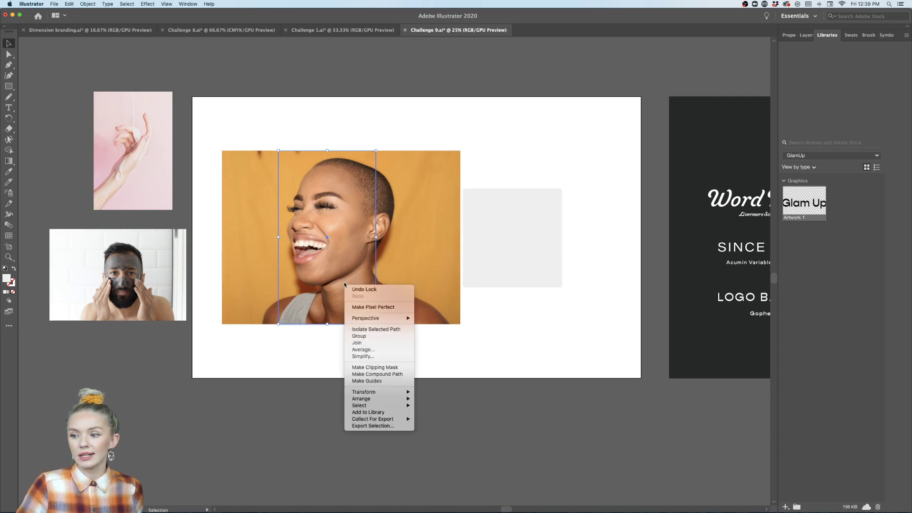
mouse_move(375, 398)
left_click(433, 400)
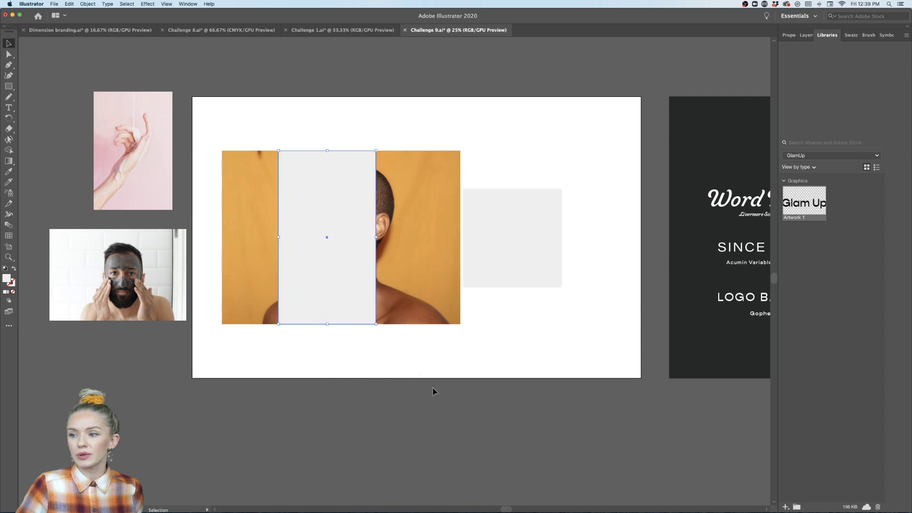
left_click(335, 295)
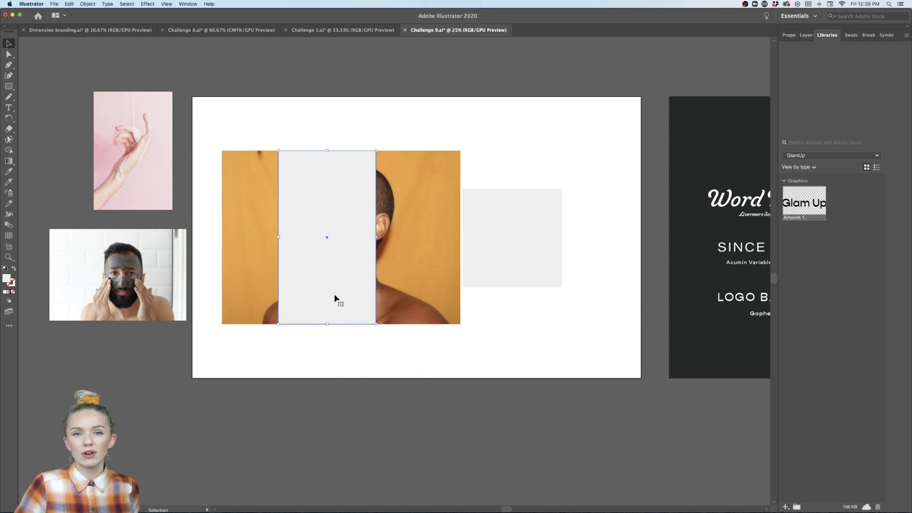
right_click(334, 294)
left_click(288, 359)
key("a")
left_click_drag(326, 265, 321, 272)
key("super+z")
key("super+z")
key("super+z")
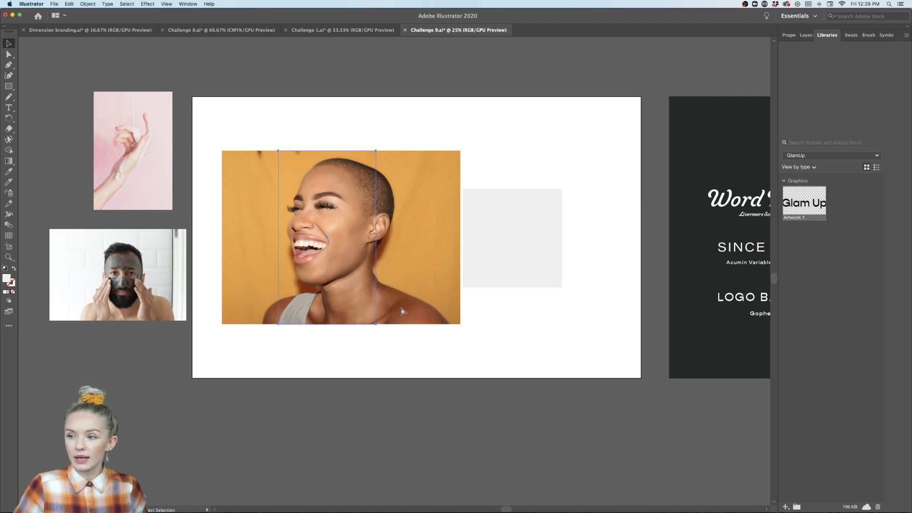
Bring the tall gray rectangle in front of the laughing woman photo at its original spot and remove its fill.
left_click_drag(323, 284, 351, 263)
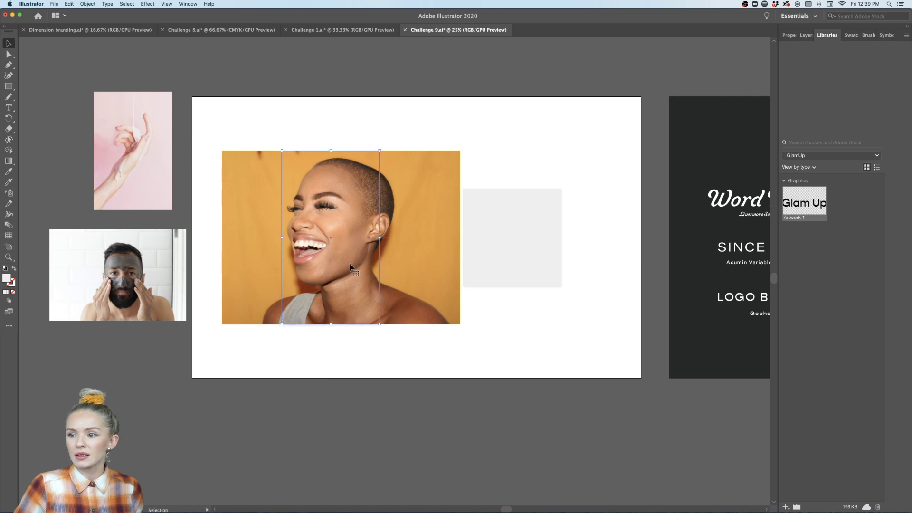
right_click(350, 266)
mouse_move(381, 381)
left_click(438, 381)
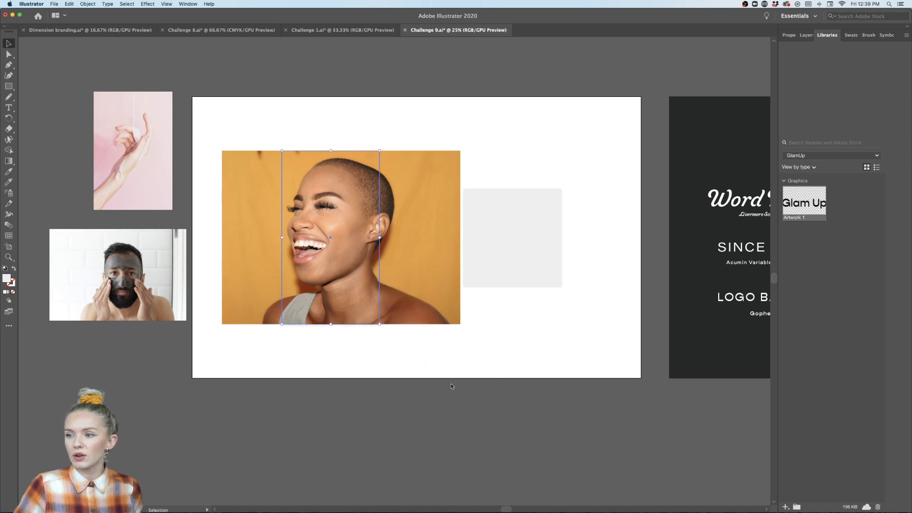
left_click_drag(349, 288, 342, 283)
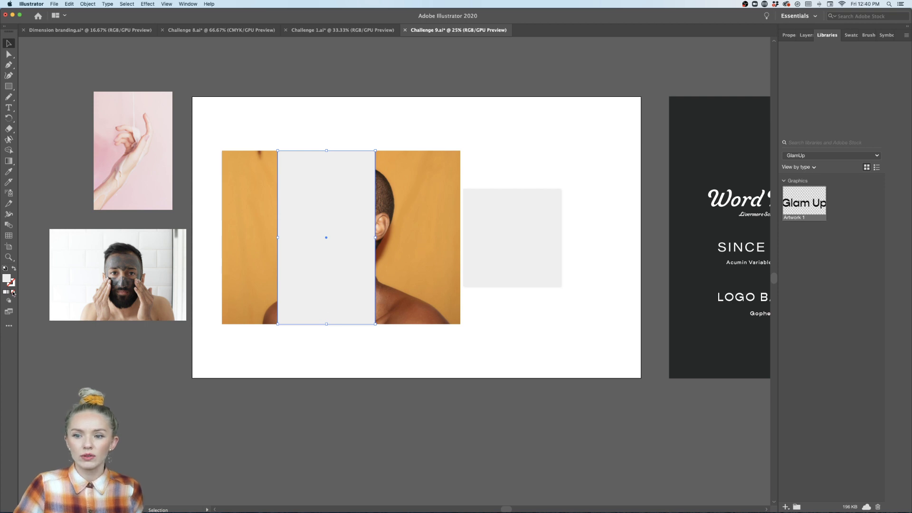
key("slash")
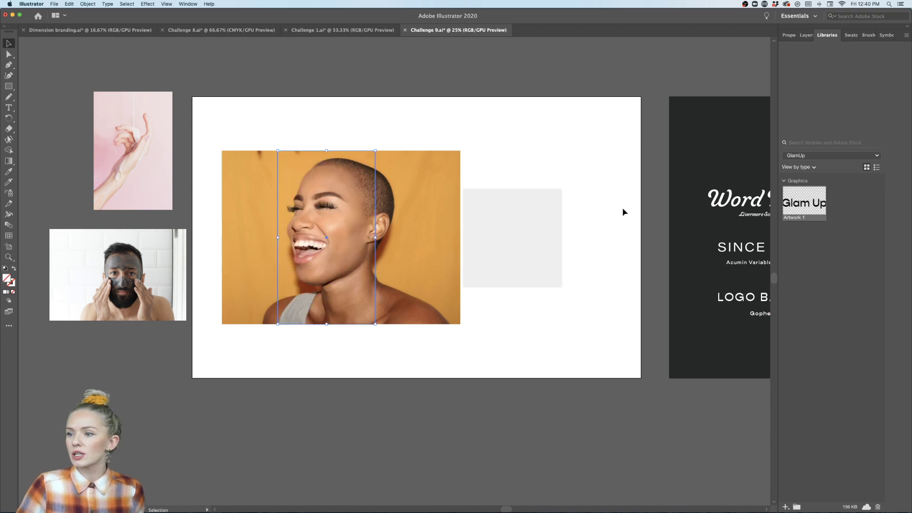
left_click(788, 34)
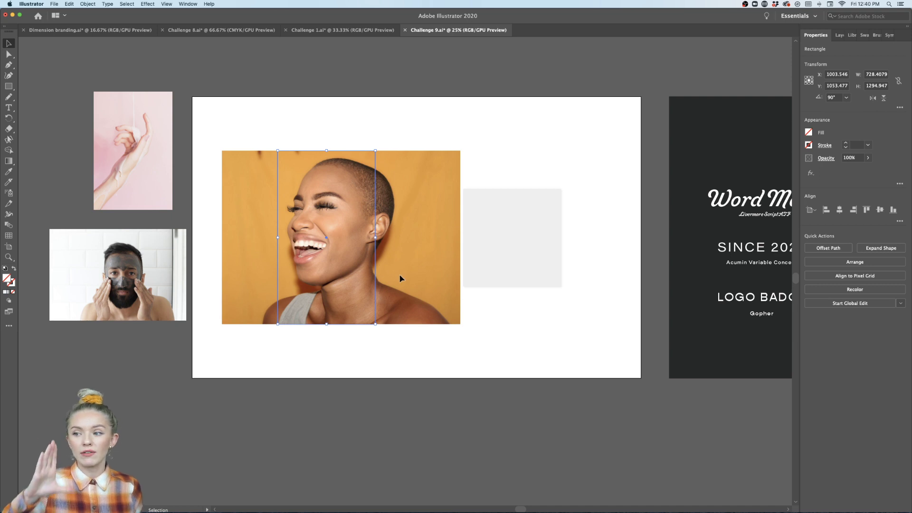
key("ctrl+z")
key("ctrl+z")
key("ctrl+z")
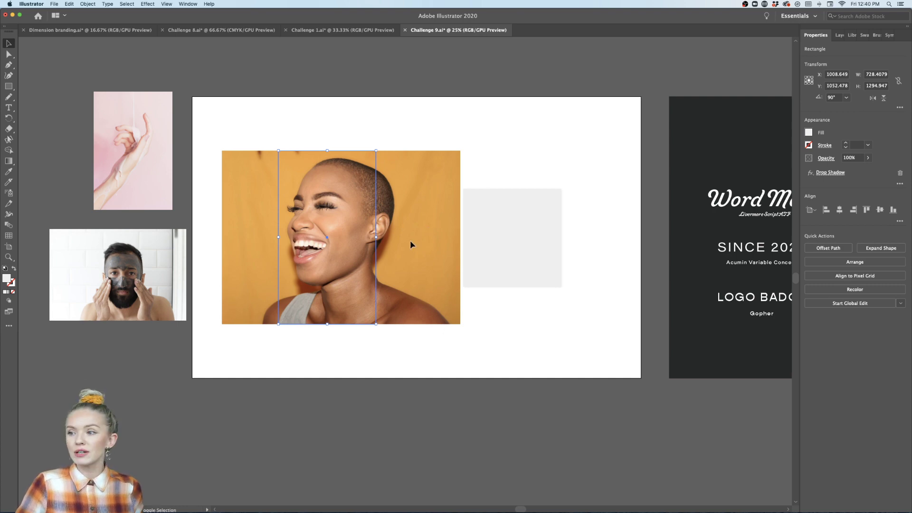
left_click(472, 147)
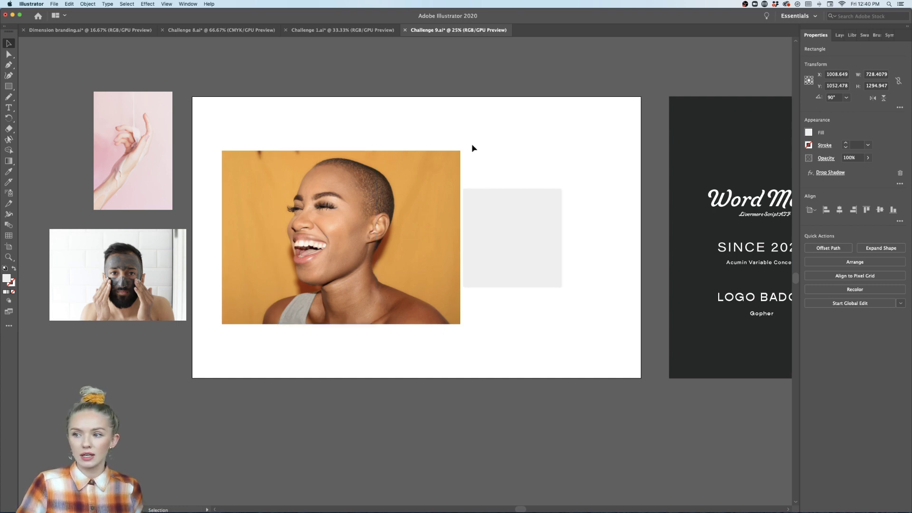
Make a clipping mask from the unfilled tall rectangle and the laughing woman photo.
left_click(410, 232)
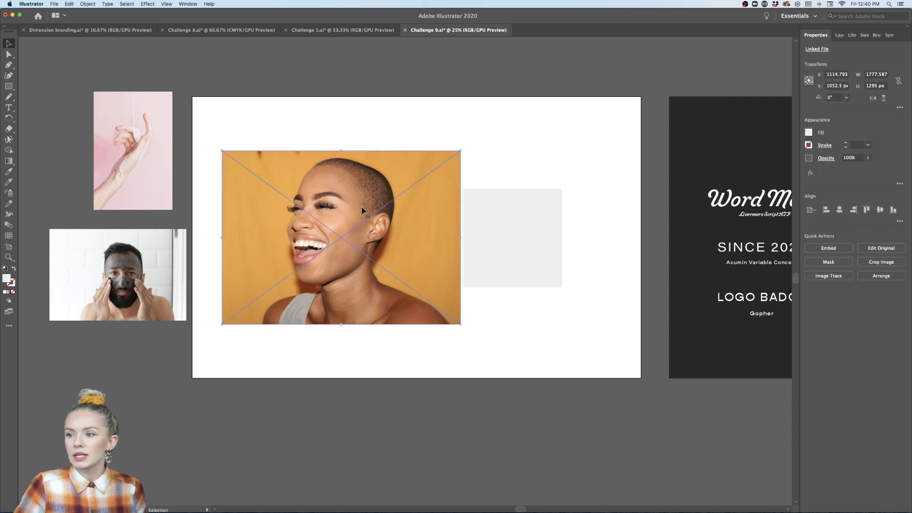
left_click(380, 193, "shift")
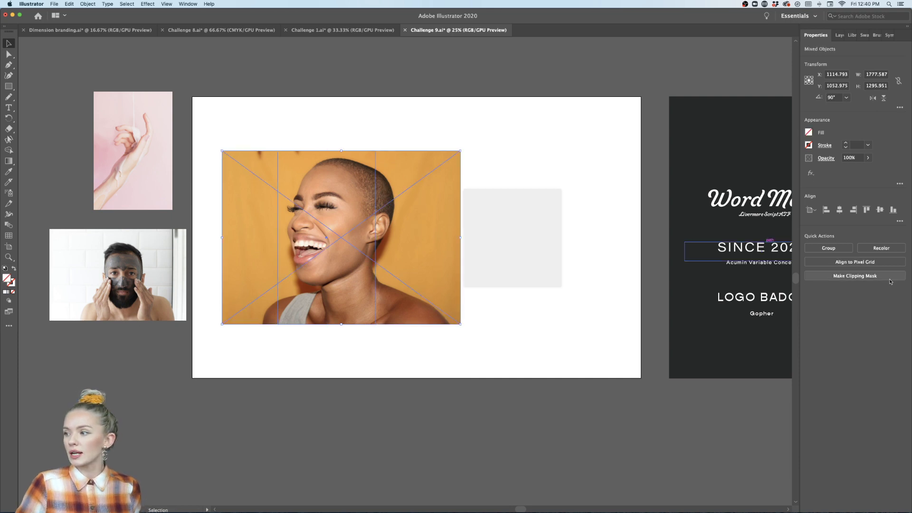
left_click(855, 276)
left_click(489, 377)
Shift the clipped laughing woman photo slightly so it lines up with the gray rectangle beneath it.
left_click(370, 299)
key("super+equal")
left_click_drag(340, 308, 372, 314)
left_click(423, 403)
key("super+minus")
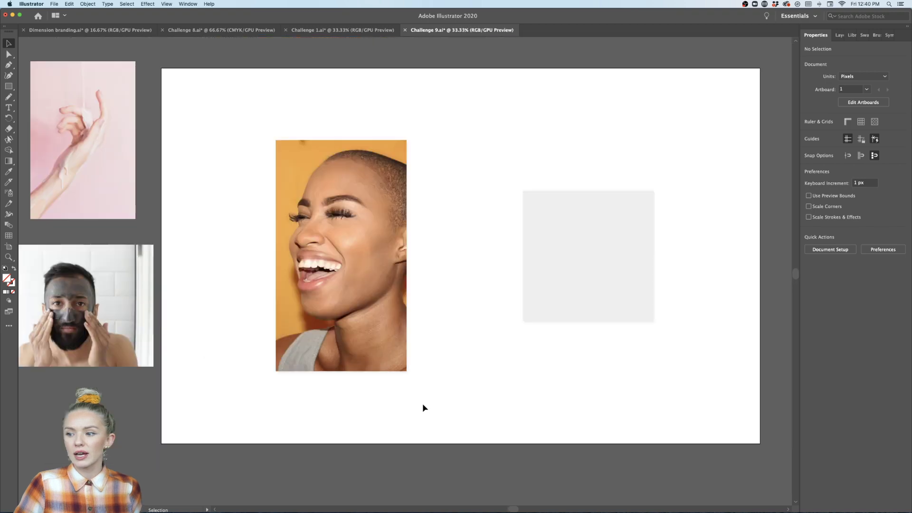
key("super+minus")
scroll(423, 408, "right", 2)
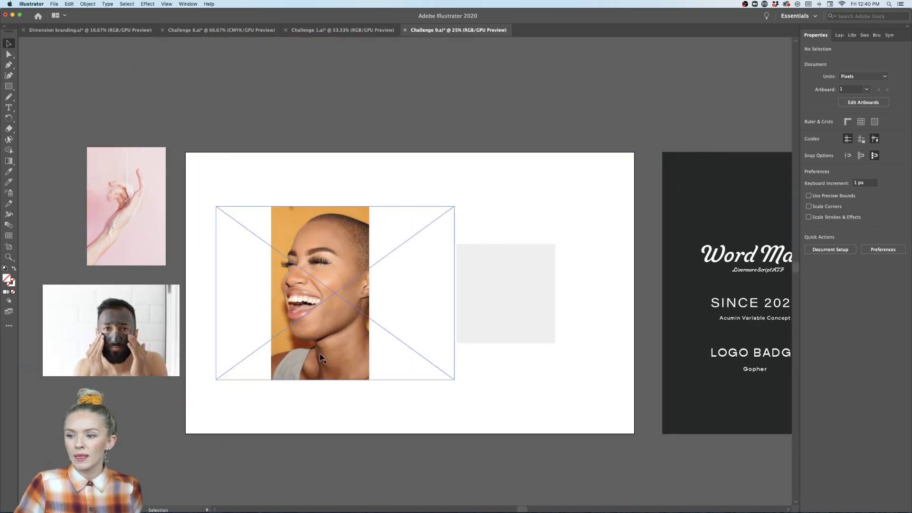
Send the clipped photo to the back behind the Glam Up logo, and center the logo horizontally near the photo's lower edge.
left_click(332, 223)
right_click(325, 224)
mouse_move(349, 305)
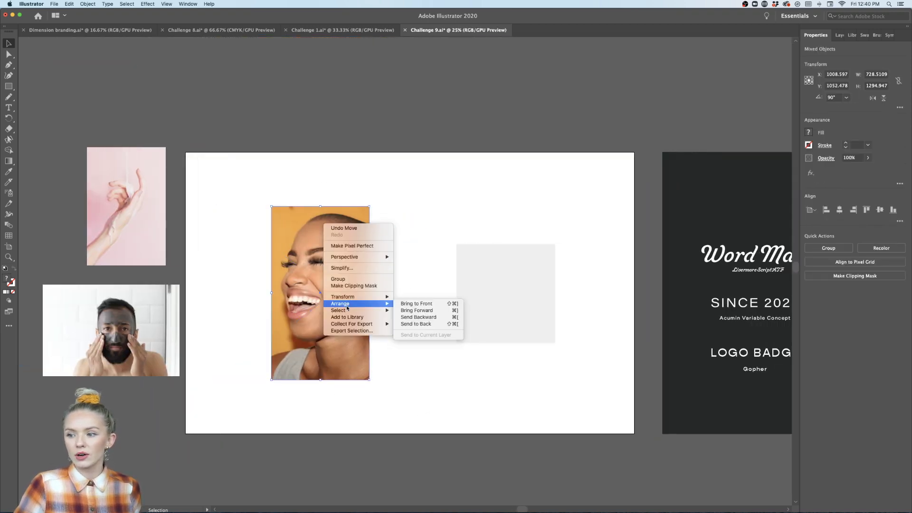
left_click(426, 324)
left_click(399, 403)
left_click_drag(346, 374, 343, 374)
left_click(341, 422)
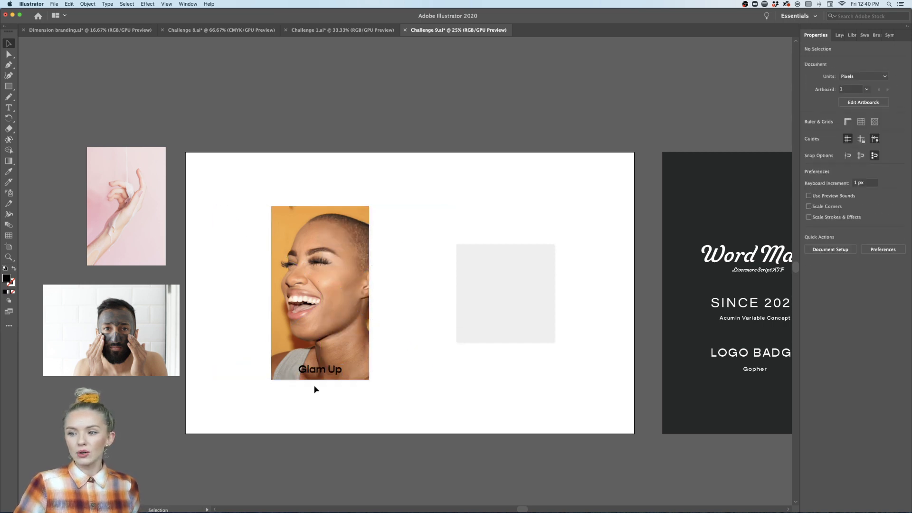
Scale the laughing woman photo down proportionally inside its clip group, leaving a gray strip behind the Glam Up logo.
scroll(314, 385, "up", 4)
scroll(314, 385, "up", 2)
scroll(314, 385, "down", 2)
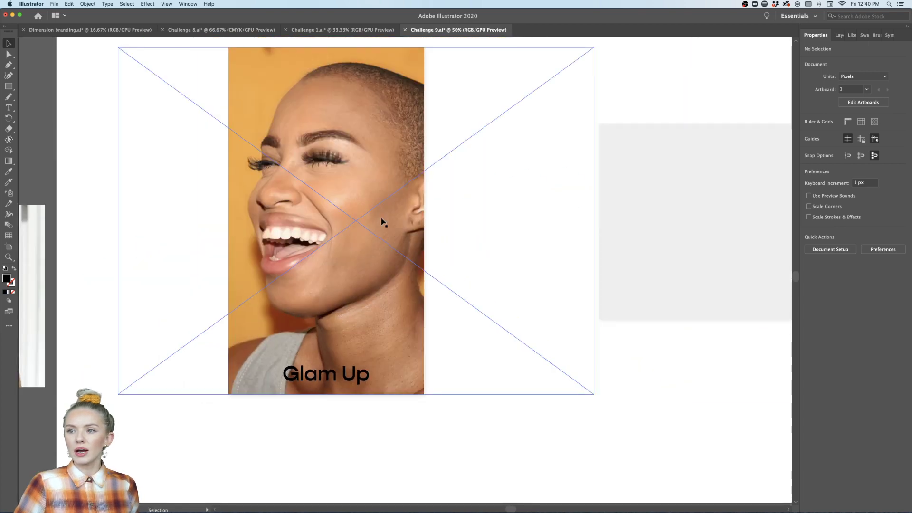
scroll(345, 401, "down", 1)
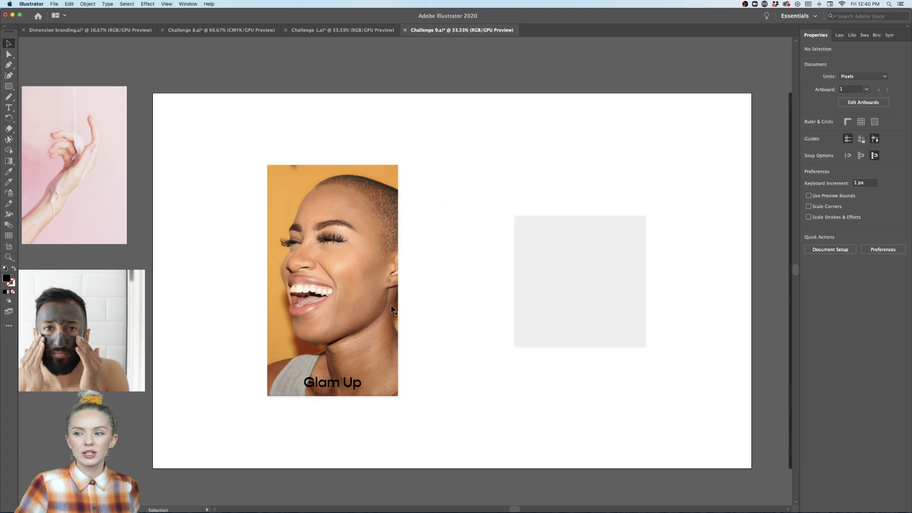
left_click(362, 368)
left_click(411, 450)
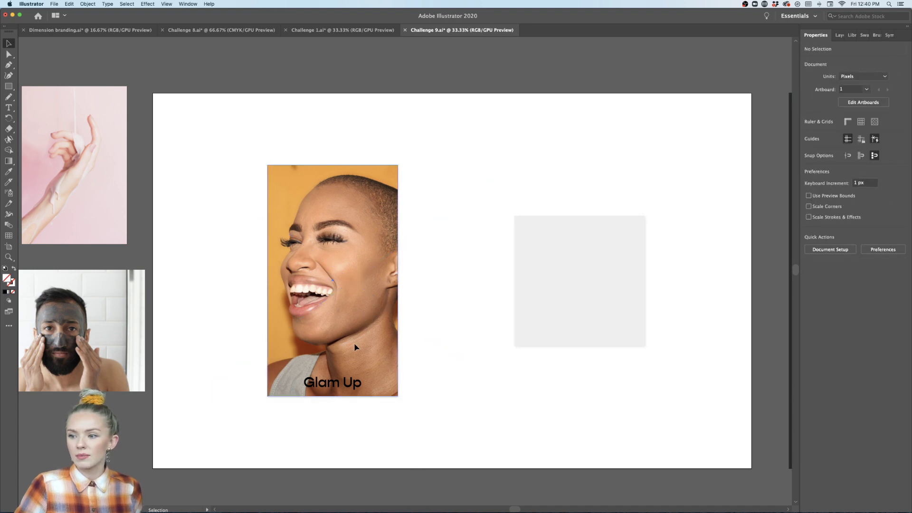
double_click(355, 346)
left_click(358, 352)
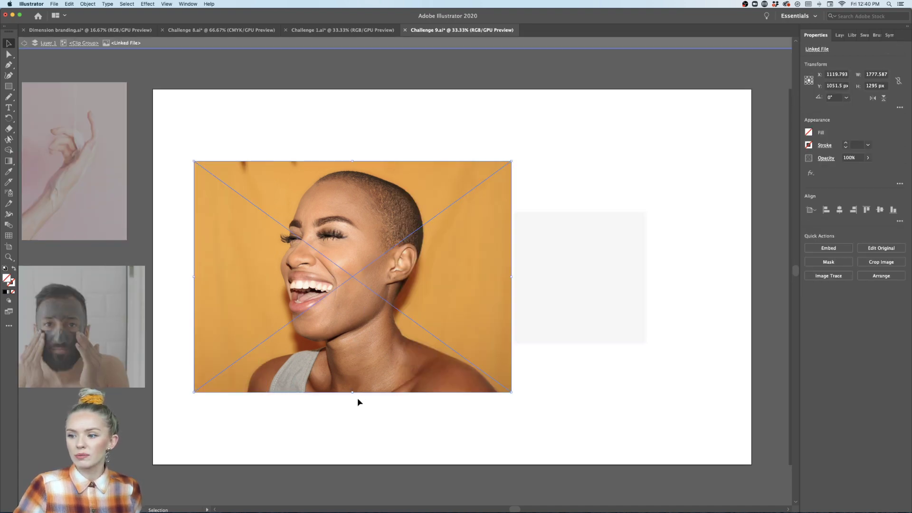
left_click_drag(353, 393, 353, 370)
left_click(359, 449)
double_click(360, 448)
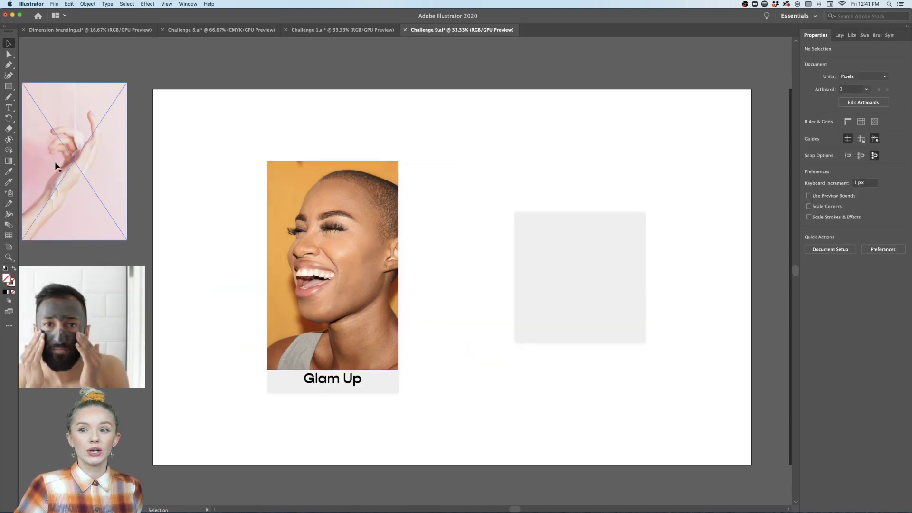
Draw a 729 by 1295 px rectangle covering the whole tall story frame and fill it with black.
left_click(9, 86)
left_click_drag(268, 161, 398, 392)
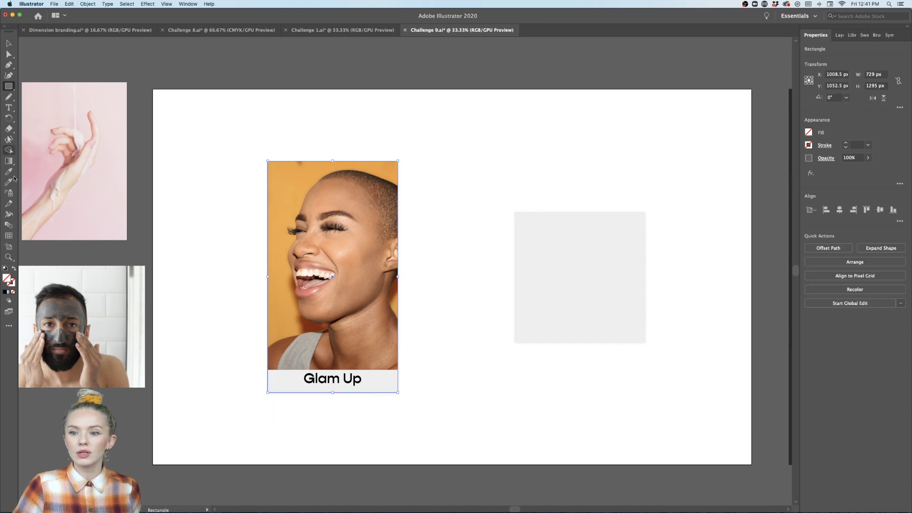
left_click(5, 292)
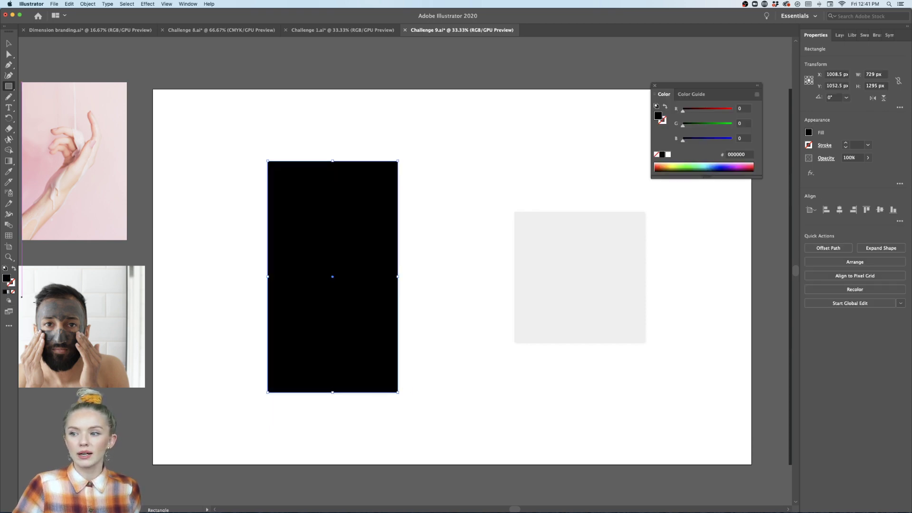
left_click(9, 97)
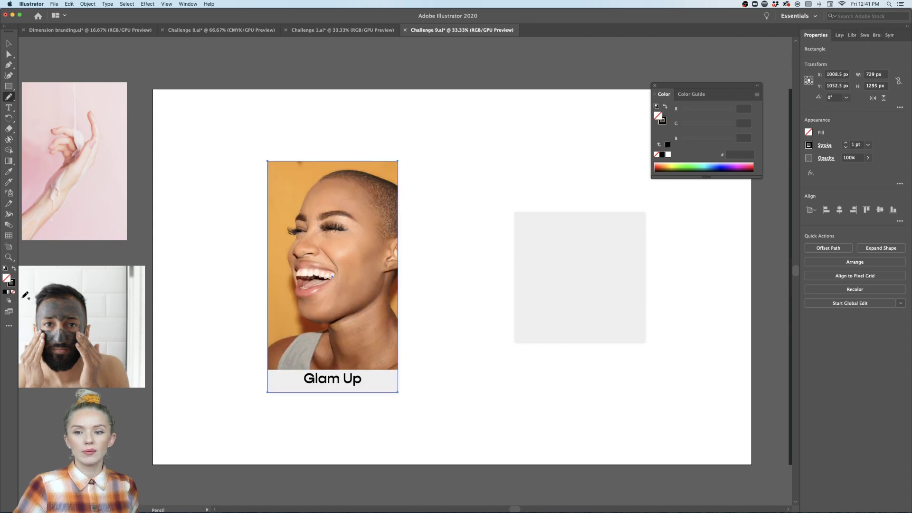
left_click(8, 44)
left_click(215, 204)
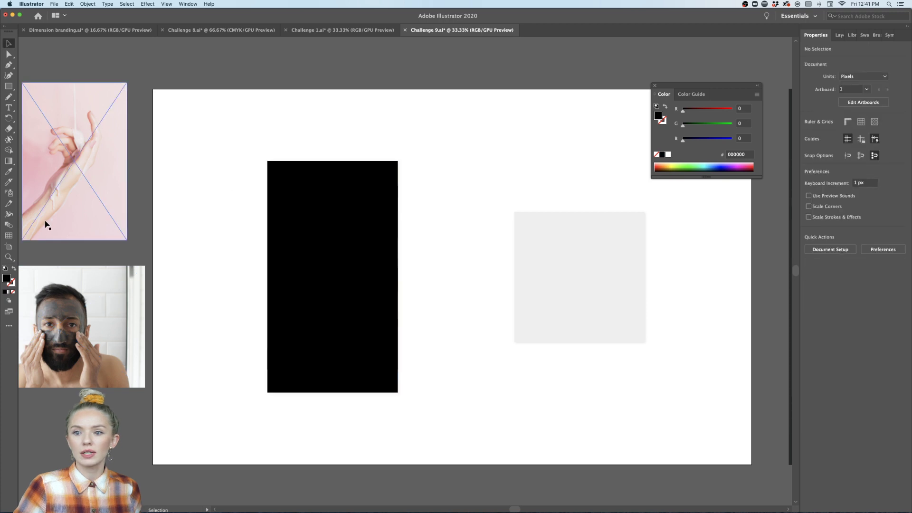
Draw a wavy pencil line with no fill and a 1 pt black stroke across the black rectangle's lower part, and rotate it about 12°.
left_click(8, 96)
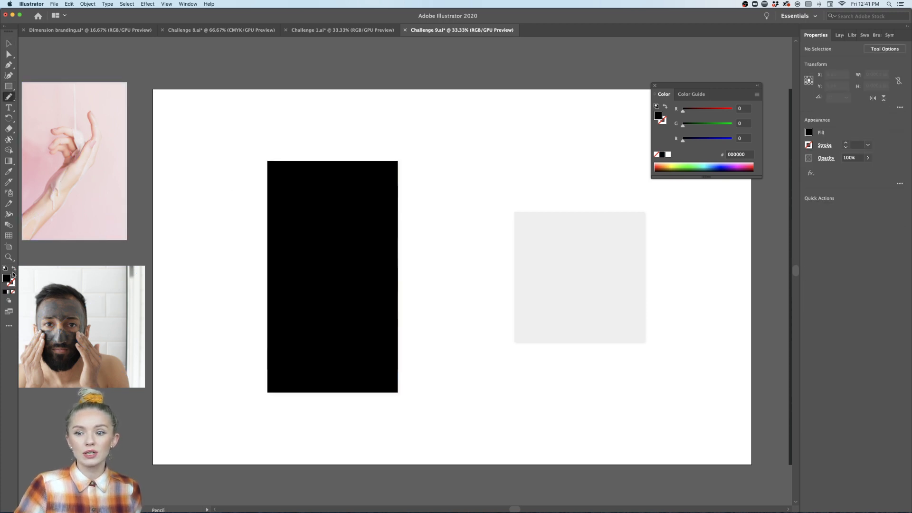
left_click(13, 272)
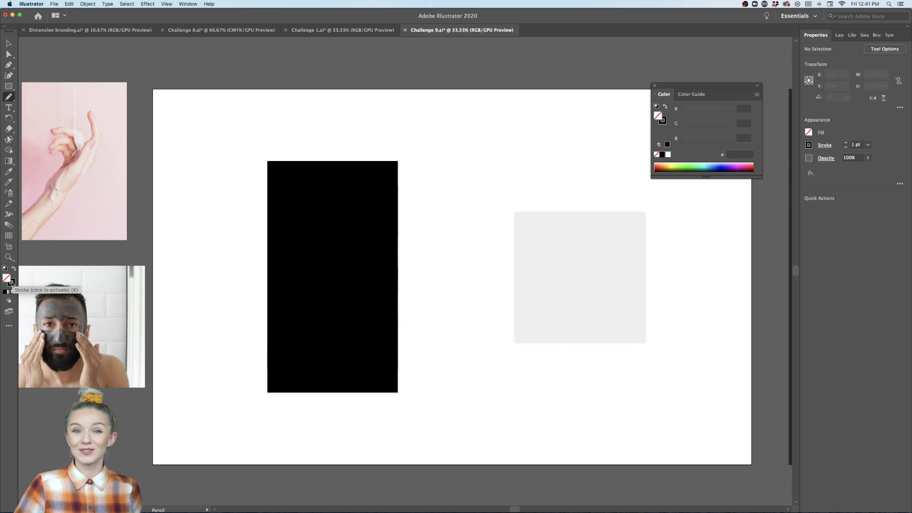
mouse_move(215, 352)
left_mouse_down()
mouse_move(245, 329)
mouse_move(331, 340)
mouse_move(422, 321)
mouse_move(446, 296)
left_mouse_up()
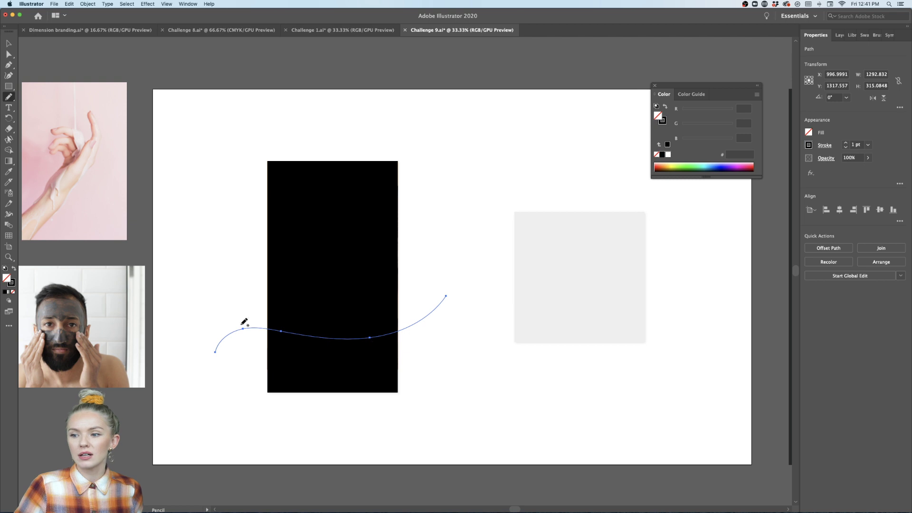
left_click(9, 45)
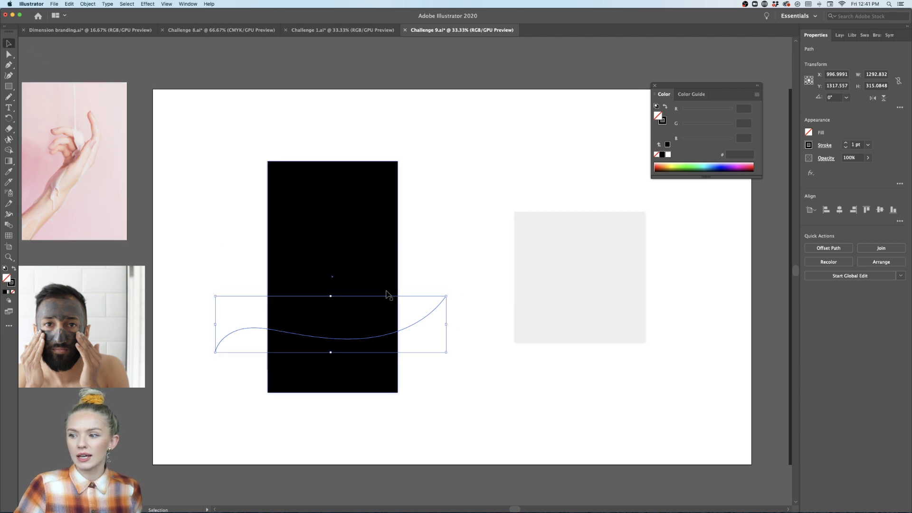
mouse_move(451, 355)
left_mouse_down()
mouse_move(446, 322)
mouse_move(427, 316)
left_mouse_up()
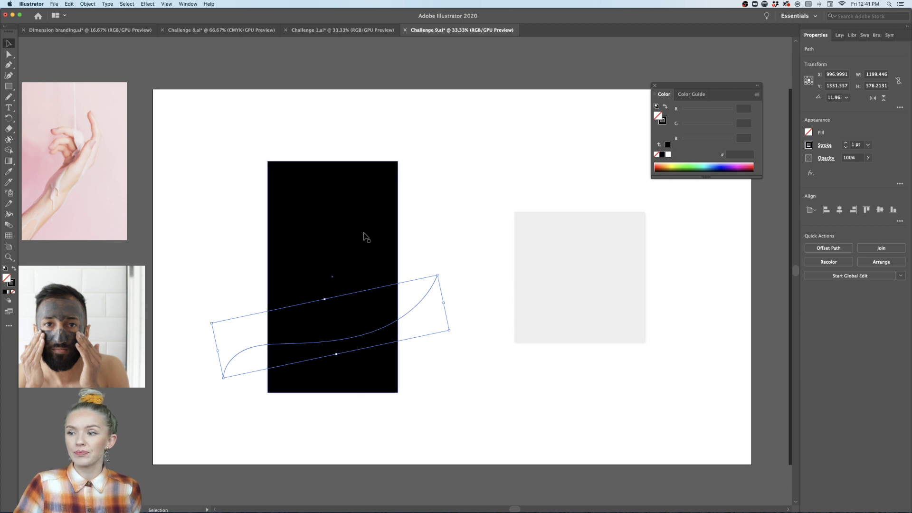
Divide the black rectangle along the wavy line with Pathfinder.
left_click(364, 233, "shift")
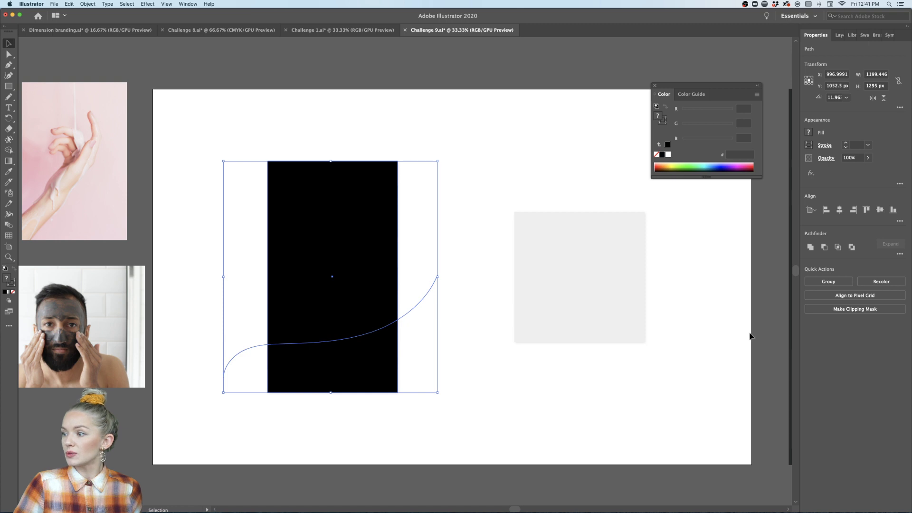
left_click(899, 254)
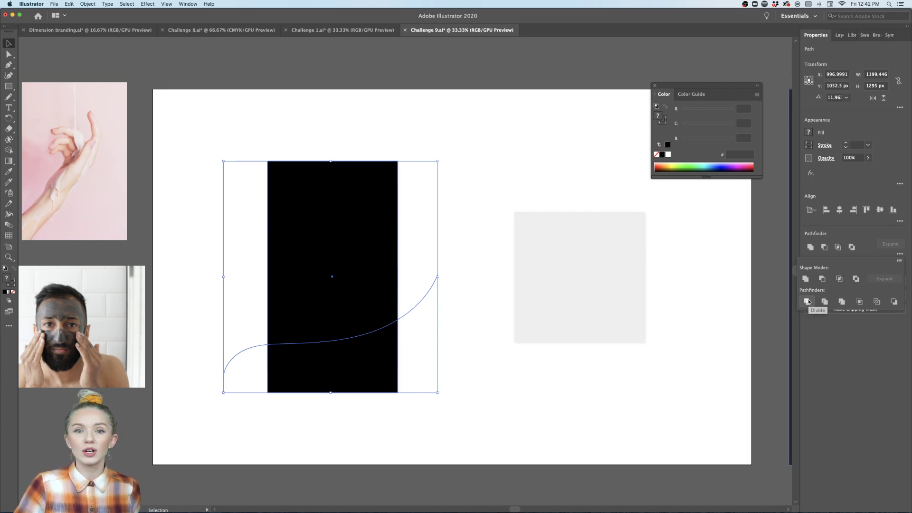
left_click(807, 302)
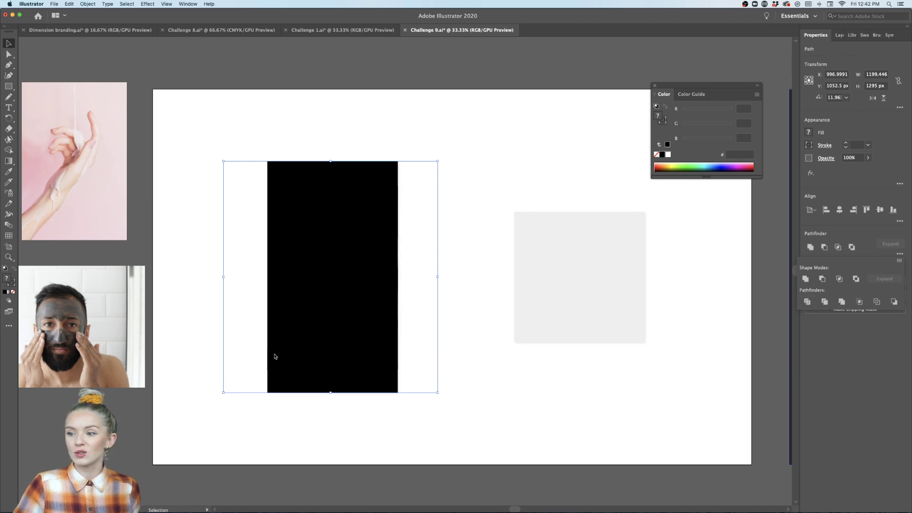
left_click(312, 269, "shift")
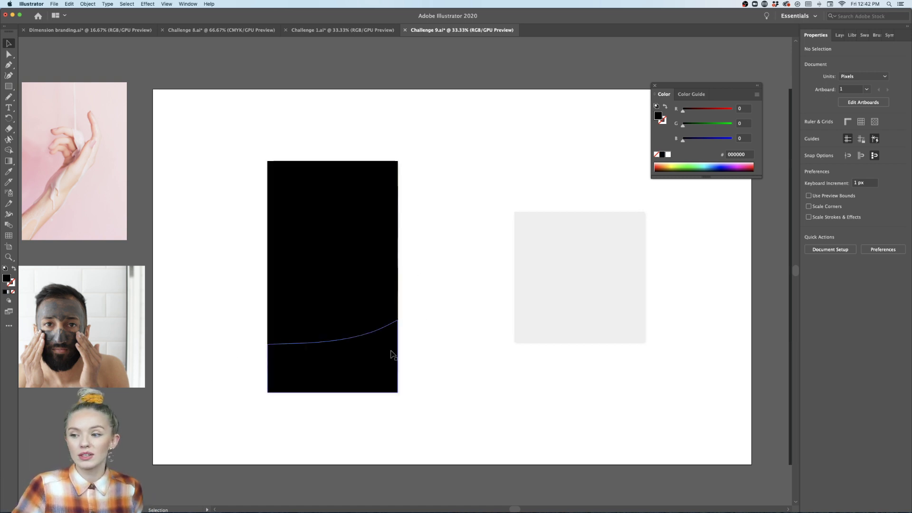
Isolate the divided group and delete the black piece above the curve.
left_click(340, 280)
double_click(339, 277)
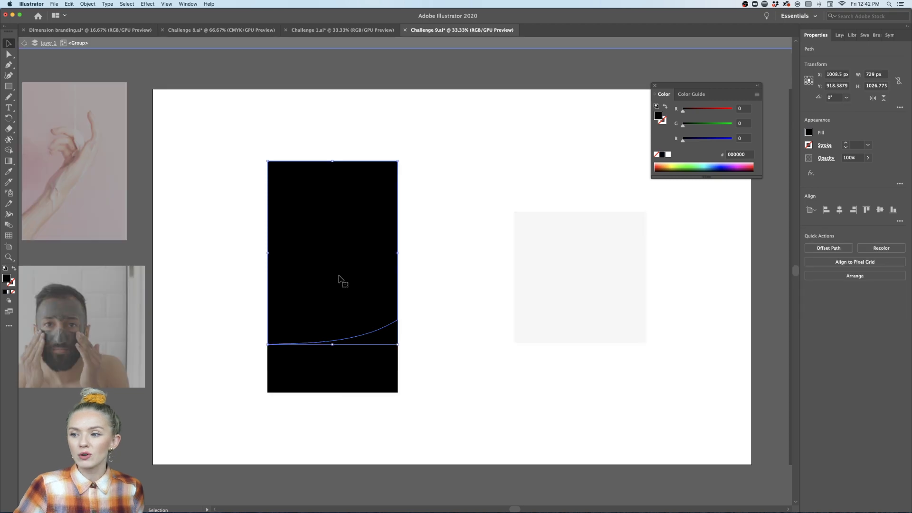
key("Delete")
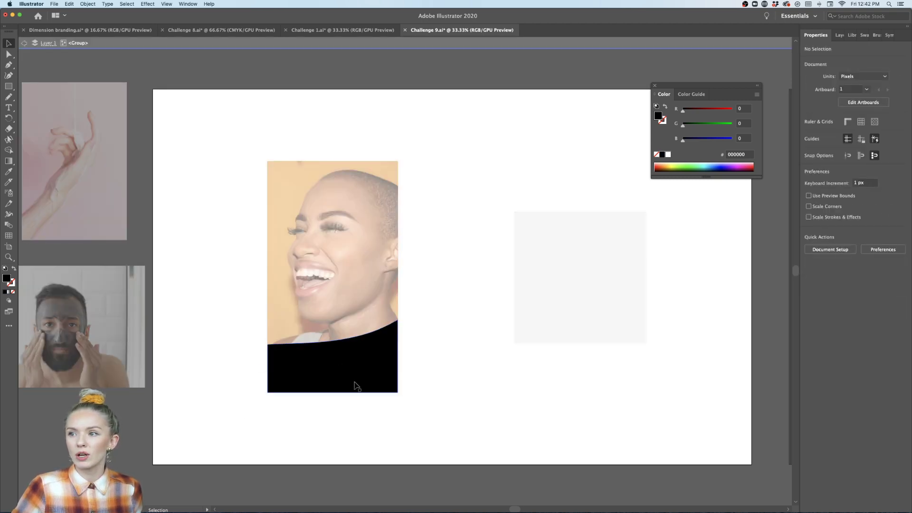
Switch to the Challenge 8 document and add the face cream box's navy fill colour to the GlamUp library.
left_click(221, 30)
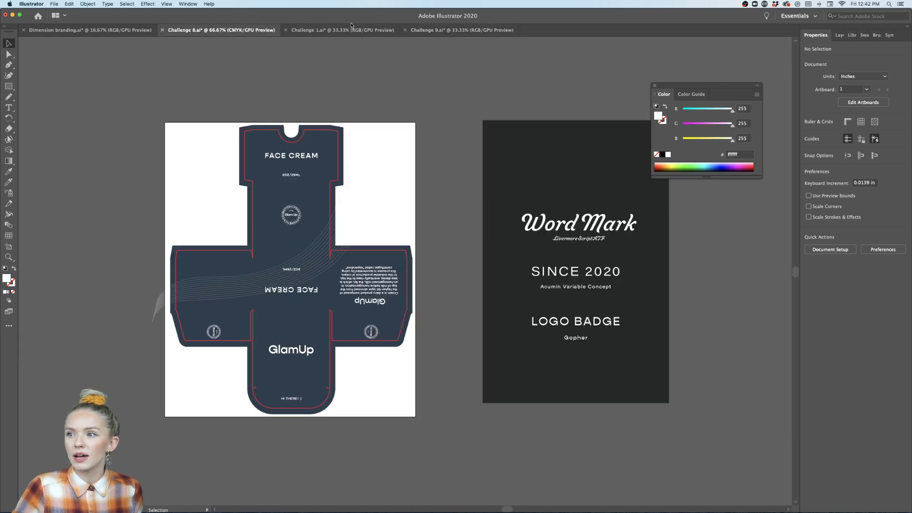
left_click(318, 151)
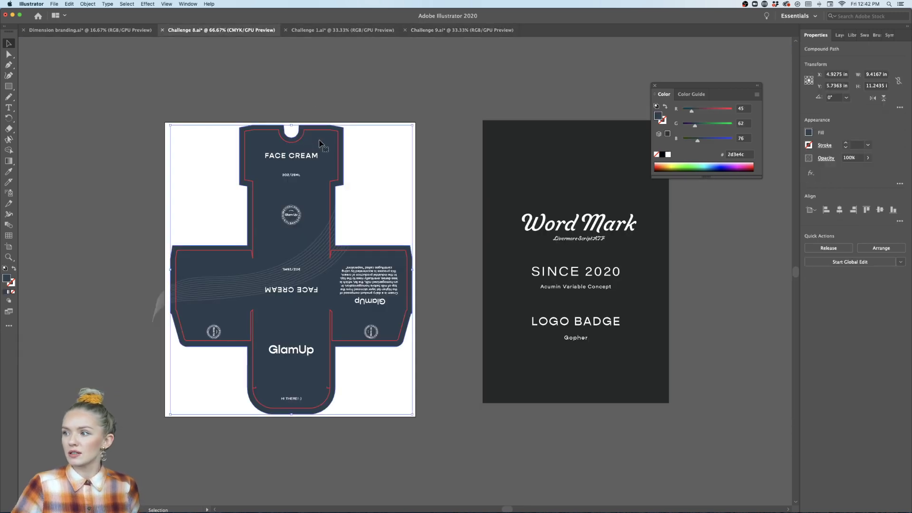
left_click(852, 35)
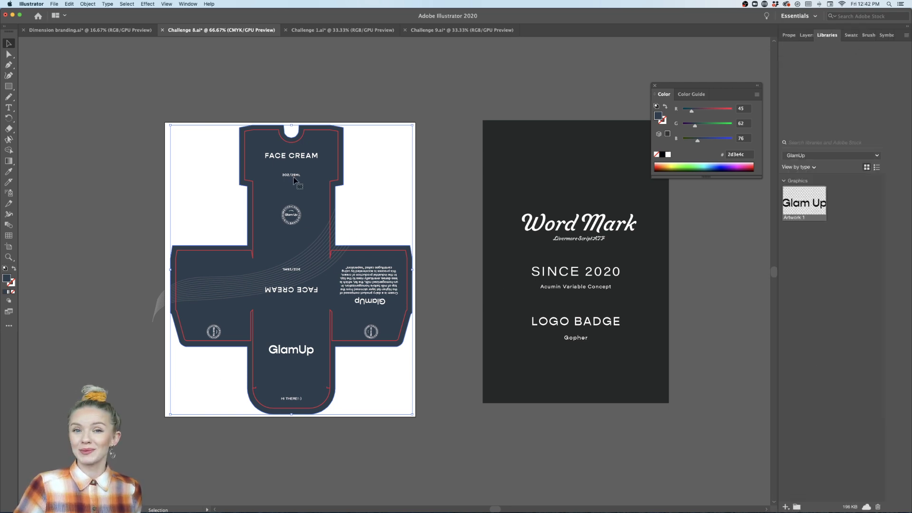
left_click(786, 508)
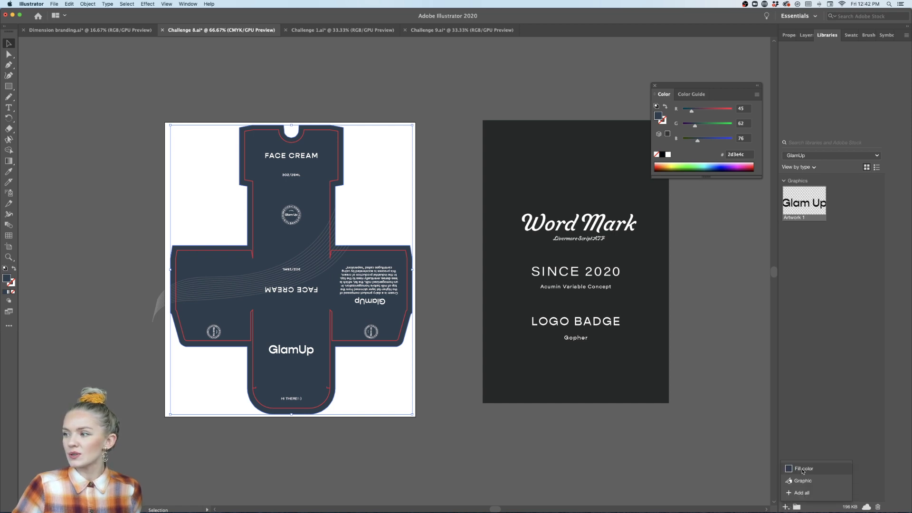
left_click(803, 469)
Return to the Challenge 9 document, fill the black curved shape with the library colour #2D3E4C, and leave isolation mode.
left_click(462, 30)
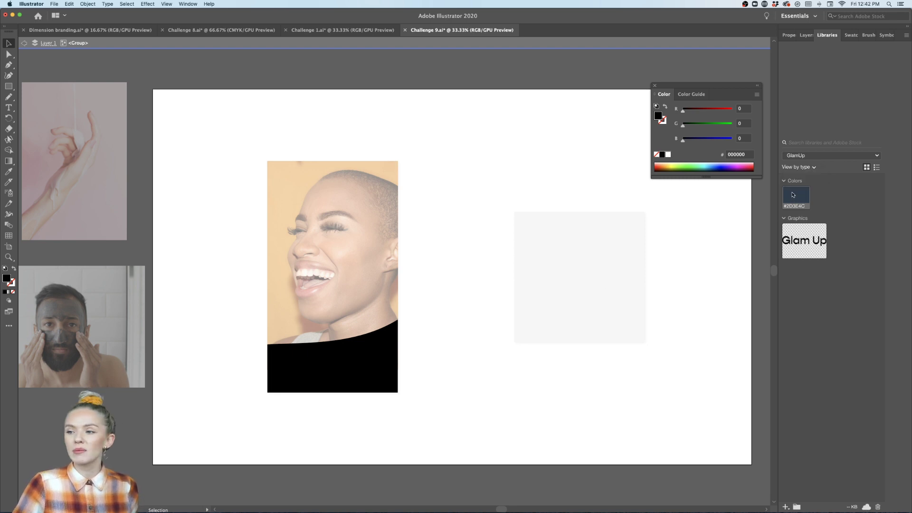
left_click(340, 378)
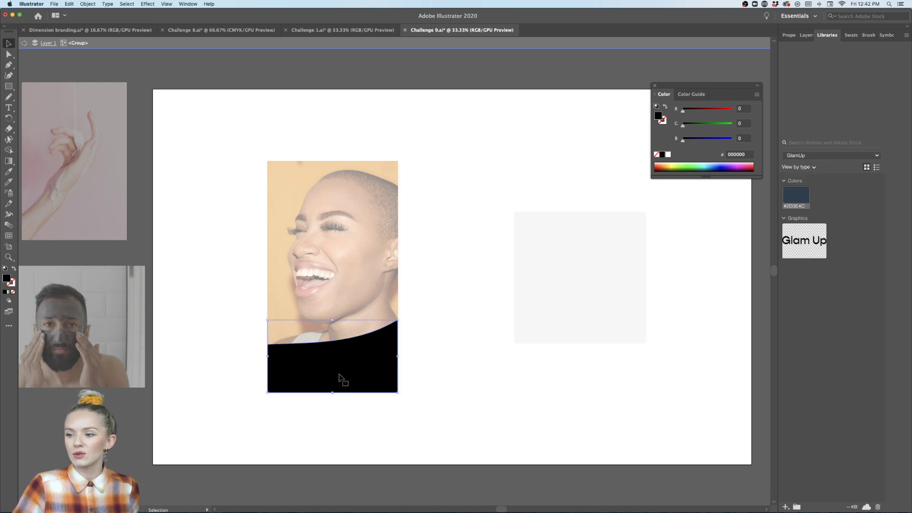
left_click(798, 194)
double_click(415, 439)
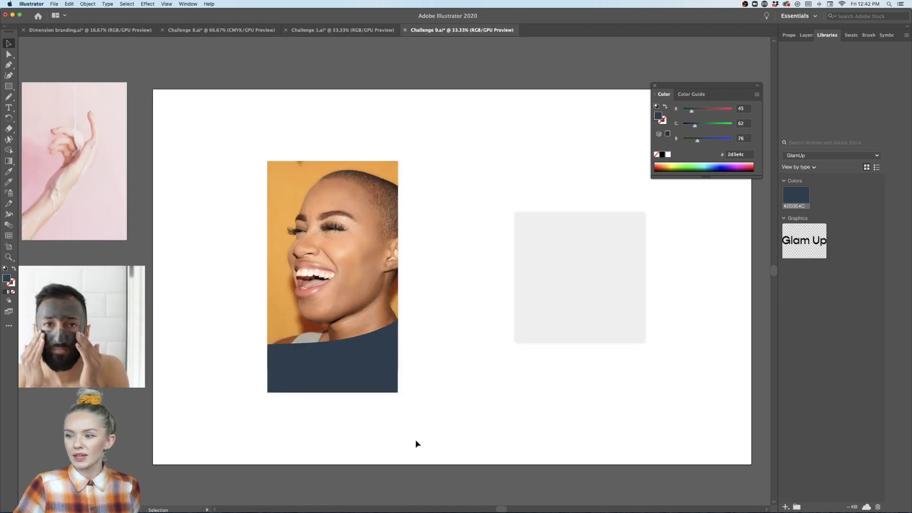
Select the portrait photo together with the navy curved shape and send both to the back.
scroll(353, 367, "right", 2)
left_click(422, 104)
left_click(327, 375)
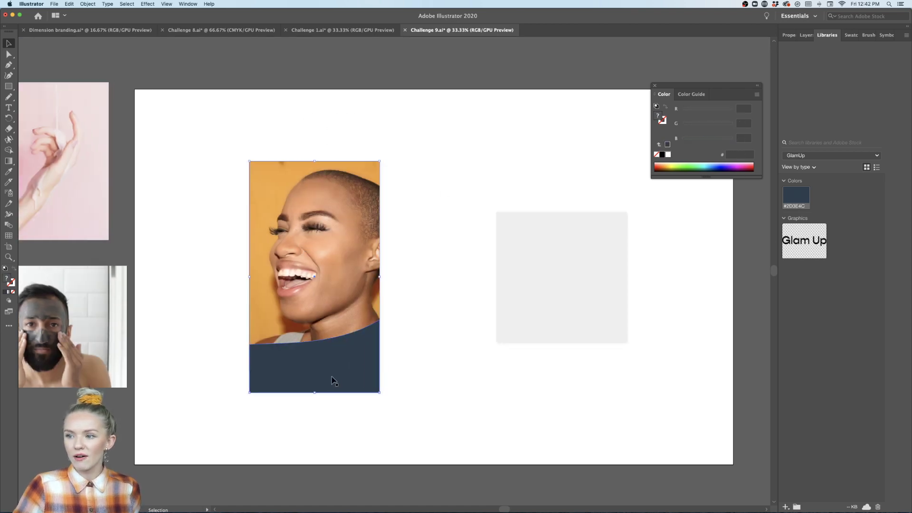
left_click(357, 373, "shift")
right_click(348, 364)
mouse_move(380, 444)
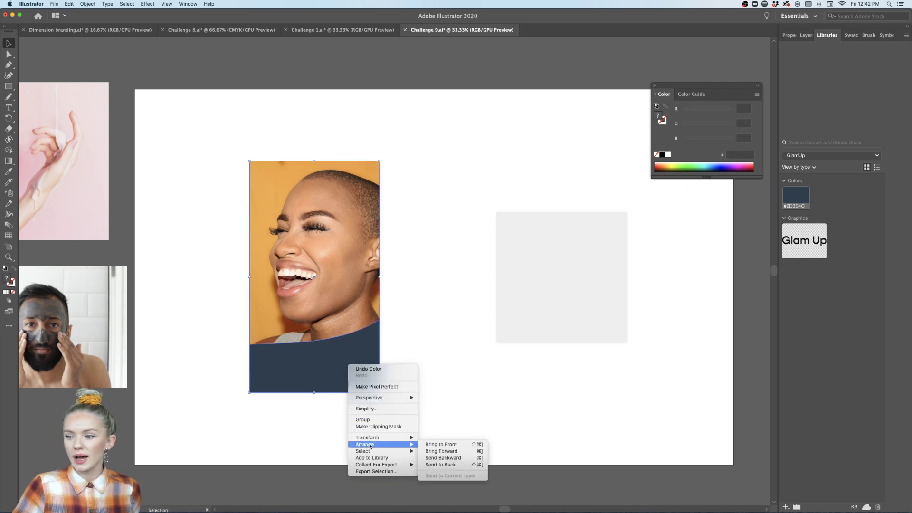
left_click(442, 464)
left_click(384, 407)
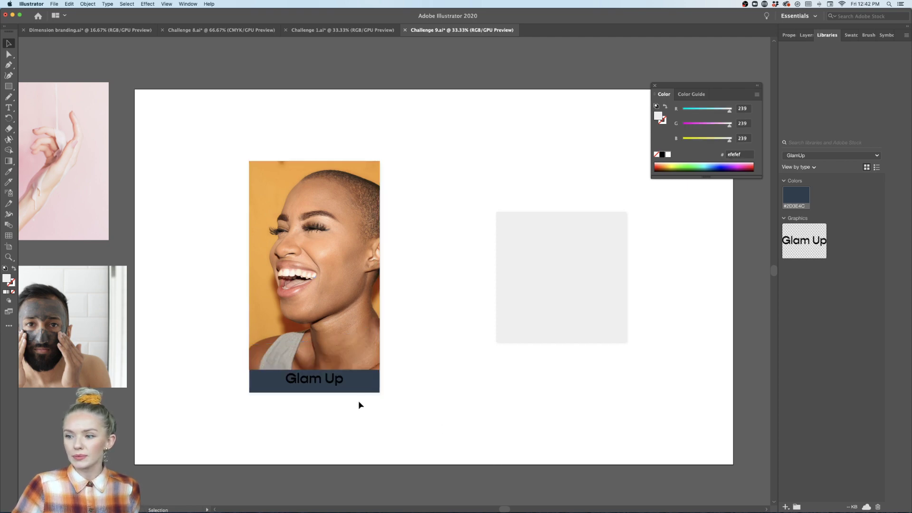
Move the Glam Up logo off the story frame onto the blank area below it and bring it to the front.
left_click(338, 380)
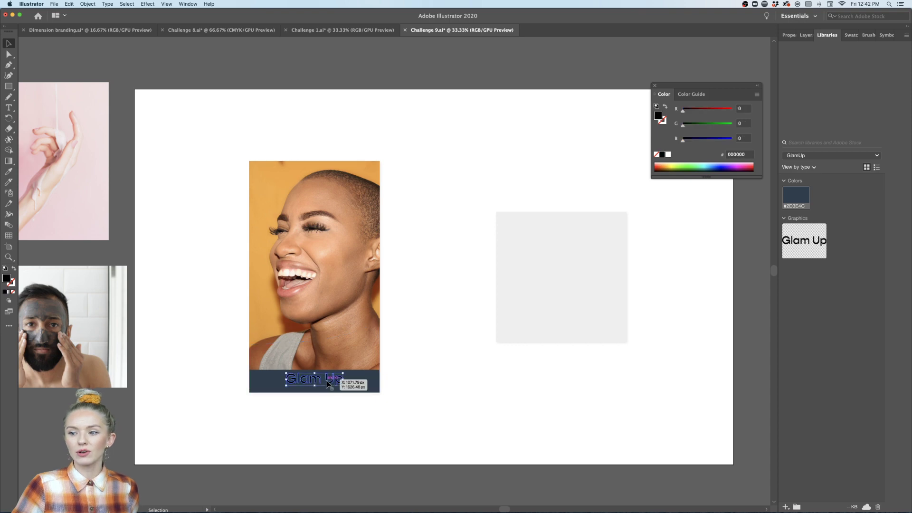
left_click(365, 383)
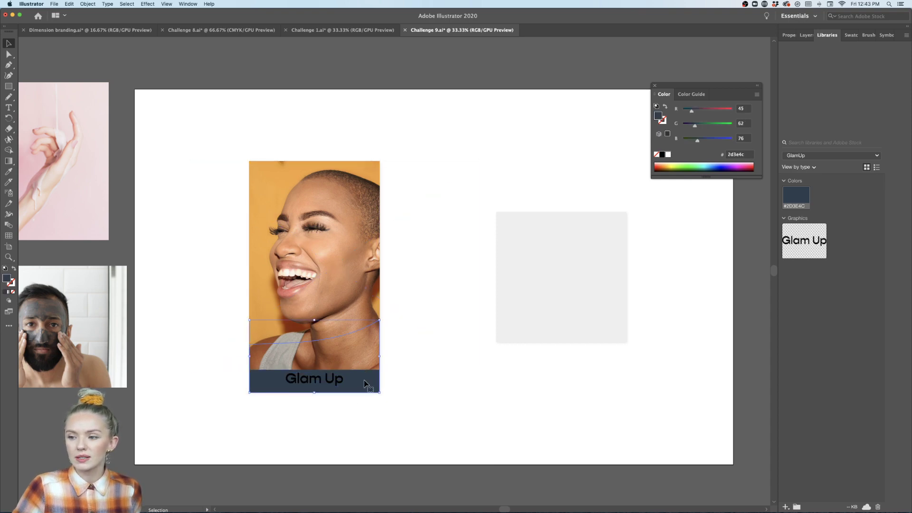
right_click(366, 383)
left_click(311, 451)
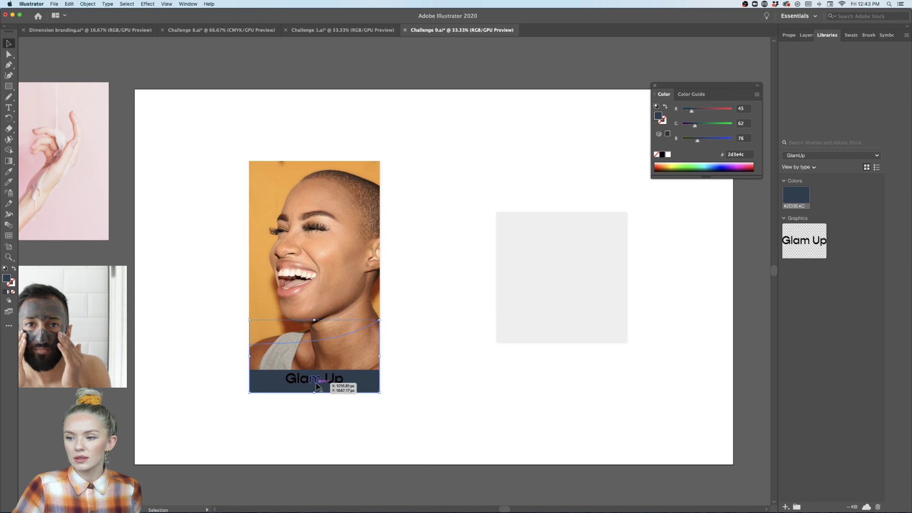
left_click_drag(317, 385, 323, 413)
right_click(338, 384)
mouse_move(356, 471)
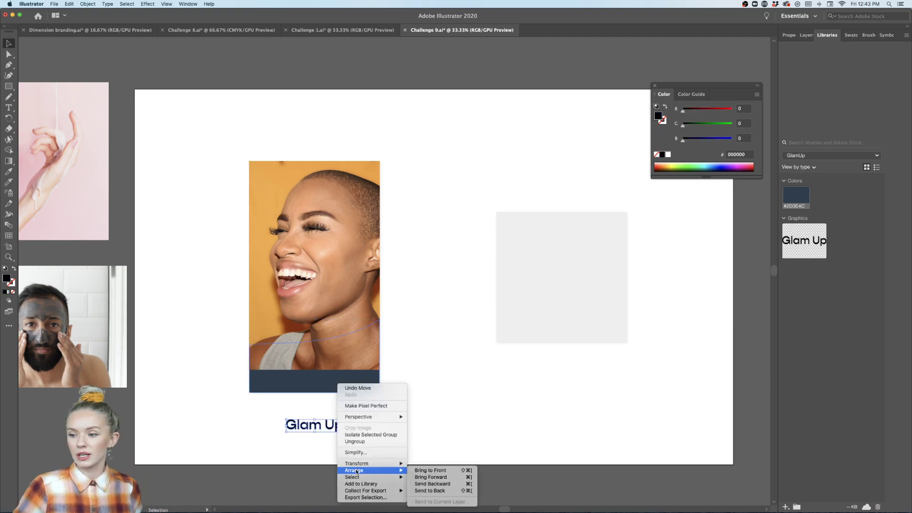
left_click(431, 470)
left_click(415, 435)
Isolate the navy curved shape, then paste it outside its group and position it over the photo's lower part.
left_click(340, 384)
double_click(341, 384)
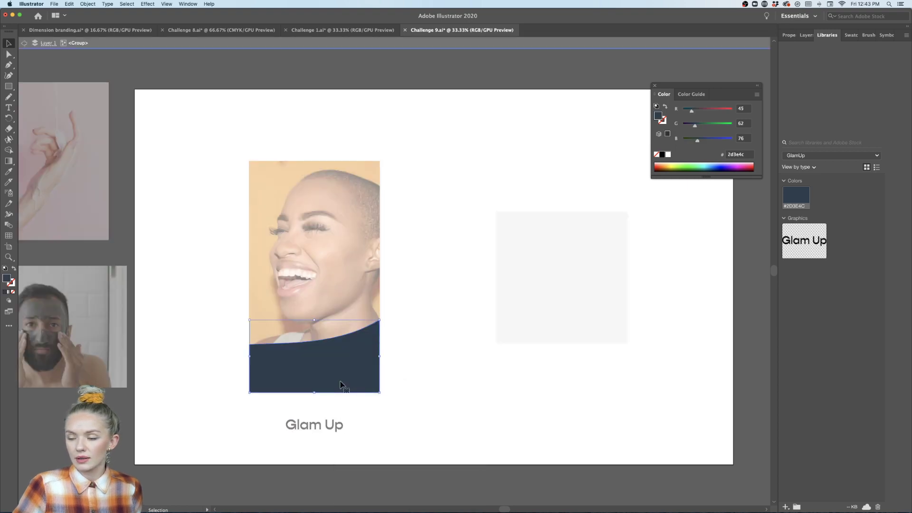
right_click(341, 384)
left_click(465, 430)
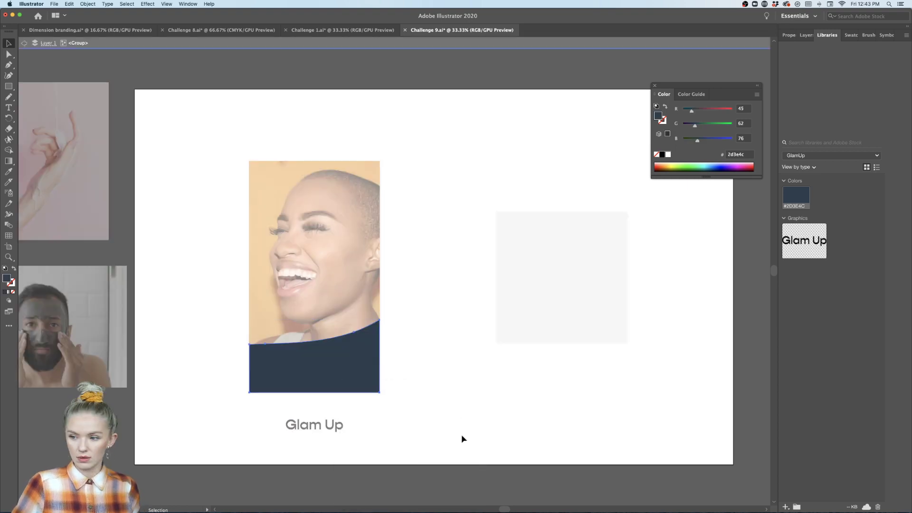
key("Escape")
key("cmd+v")
left_click_drag(443, 257, 360, 336)
Move the Glam Up logo back onto the navy curved area and bring it to the front.
left_click_drag(338, 426, 318, 367)
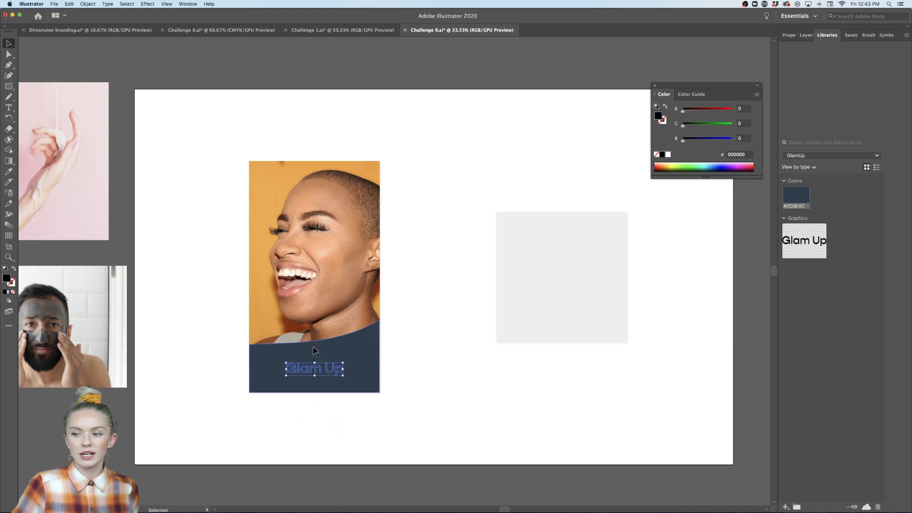
right_click(325, 368)
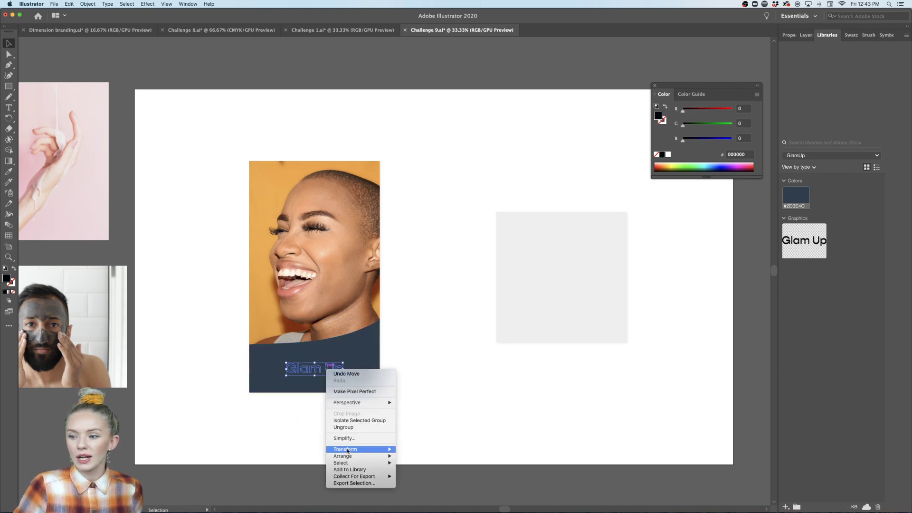
mouse_move(366, 456)
left_click(406, 454)
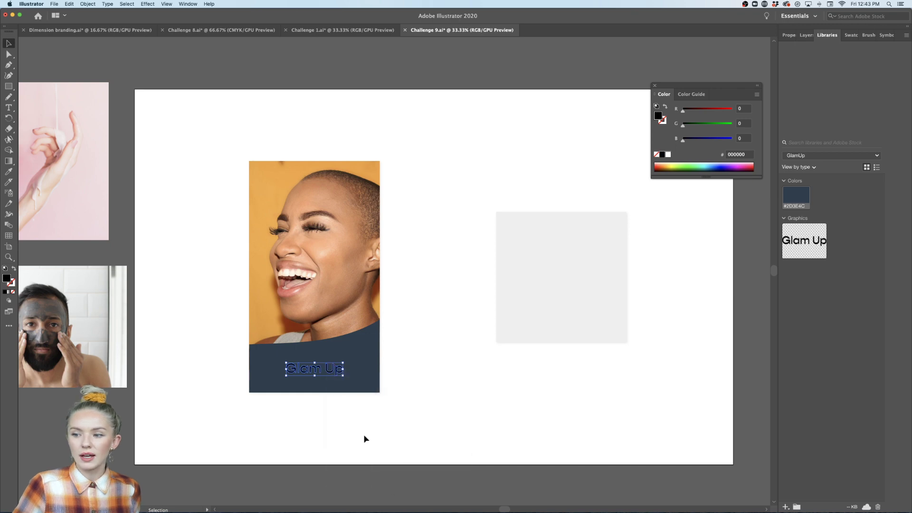
Fill the Glam Up logo with the light grey #F2F2F2.
double_click(7, 278)
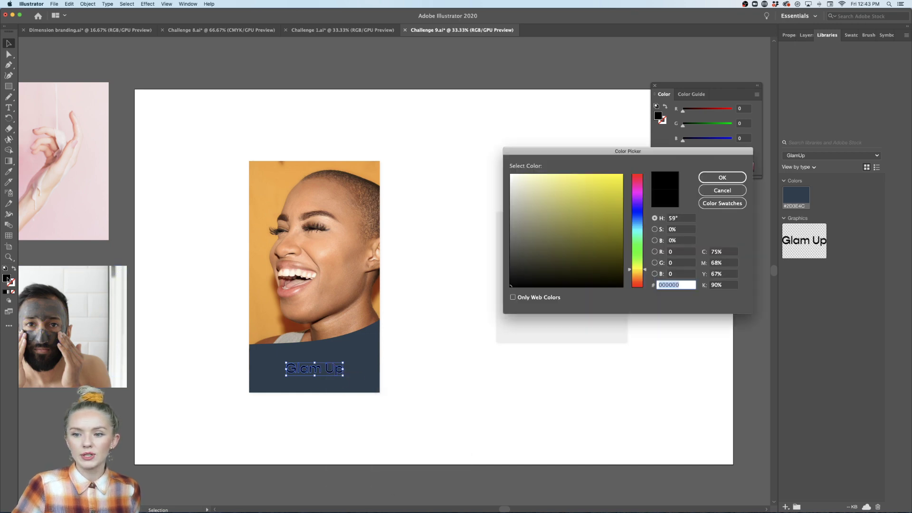
left_click_drag(550, 197, 503, 178)
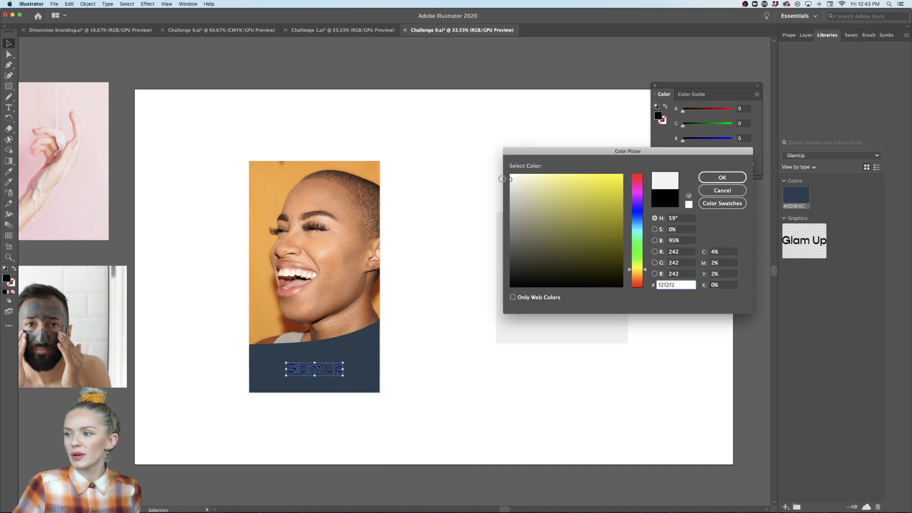
left_click(715, 177)
left_click(437, 407)
Move the Glam Up logo slightly up within the navy area to leave room beneath it.
scroll(435, 407, "left", 3)
scroll(435, 407, "up", 1)
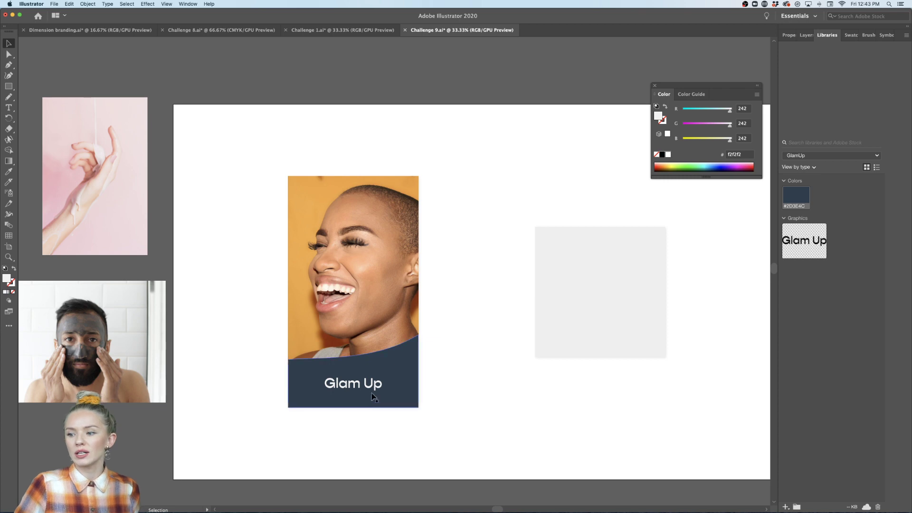
left_click_drag(374, 390, 372, 380)
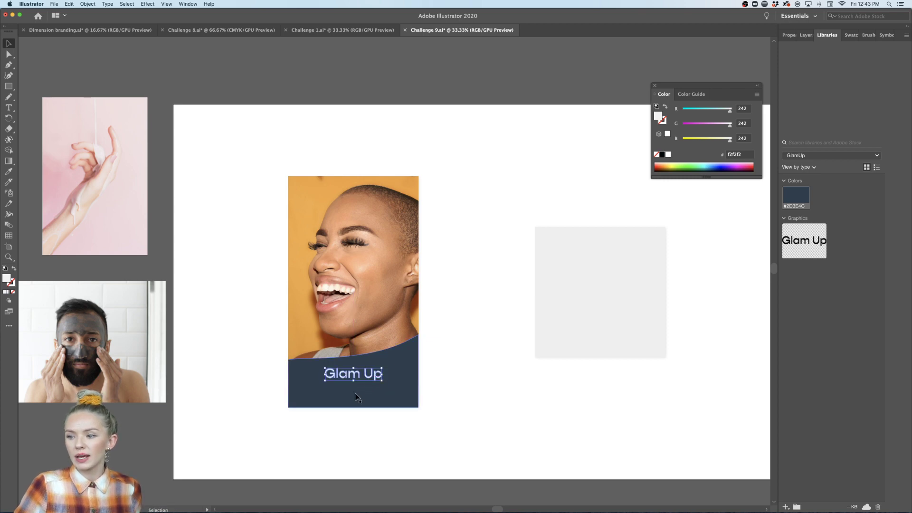
Draw a text box about 574 by 224 px below the story frame and replace its placeholder text with SALE.
scroll(358, 397, "up", 2)
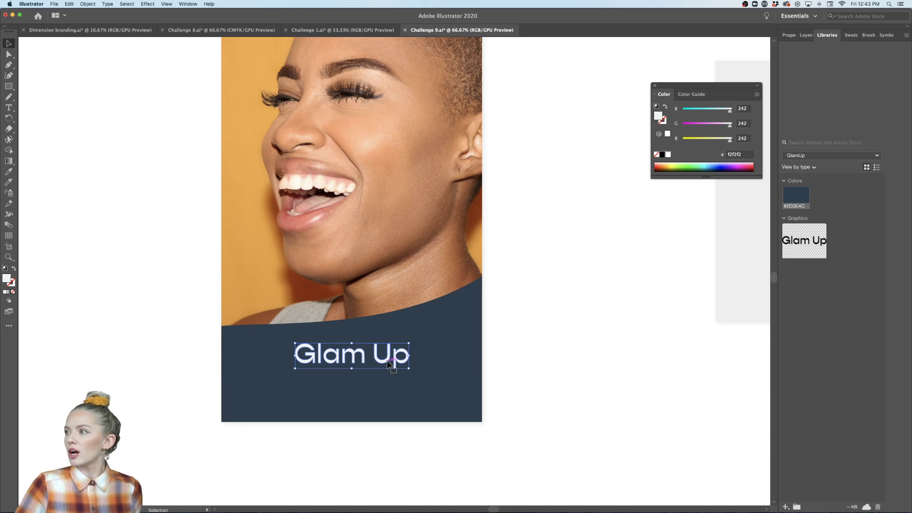
left_click(8, 107)
scroll(190, 346, "down", 3)
left_click_drag(279, 385, 484, 466)
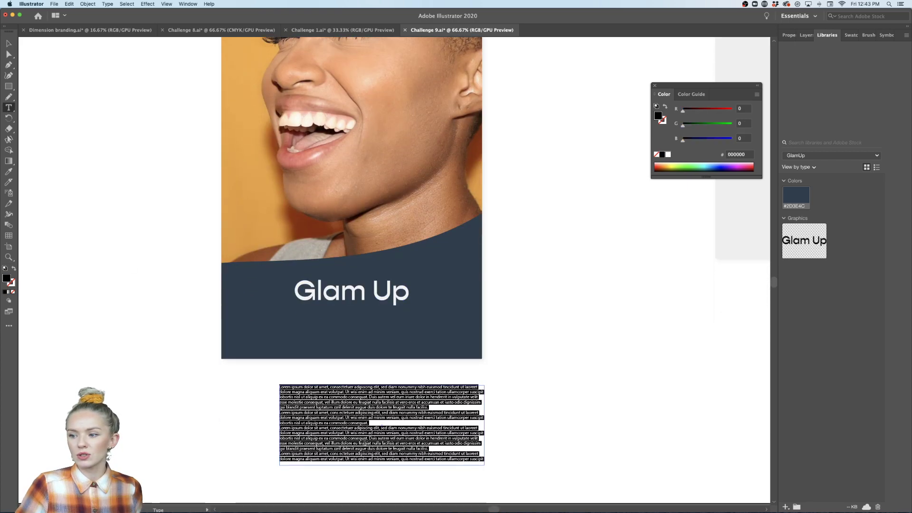
key("BackSpace")
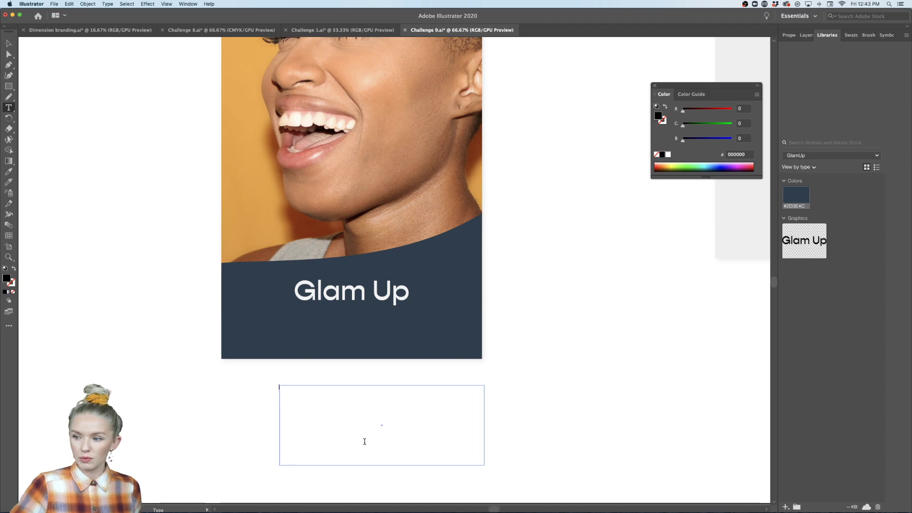
left_click(788, 35)
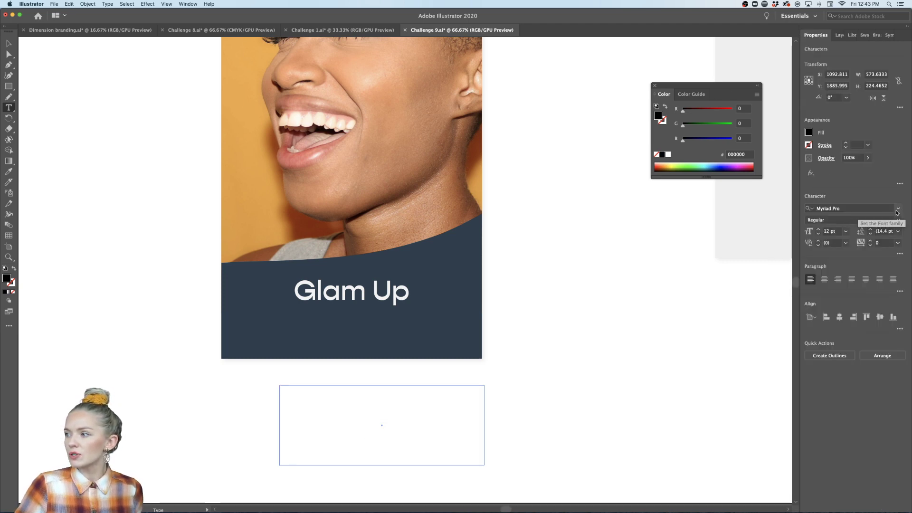
left_click(654, 85)
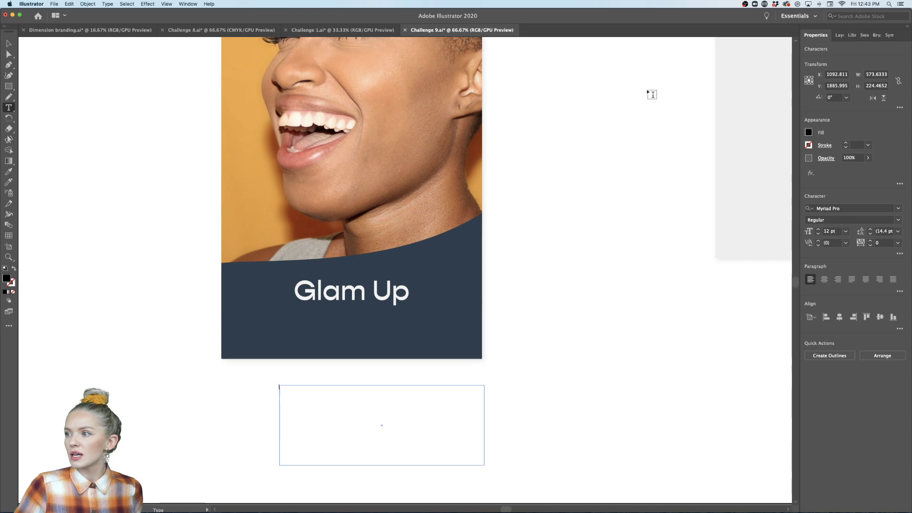
scroll(549, 214, "down", 5)
scroll(551, 216, "right", 5)
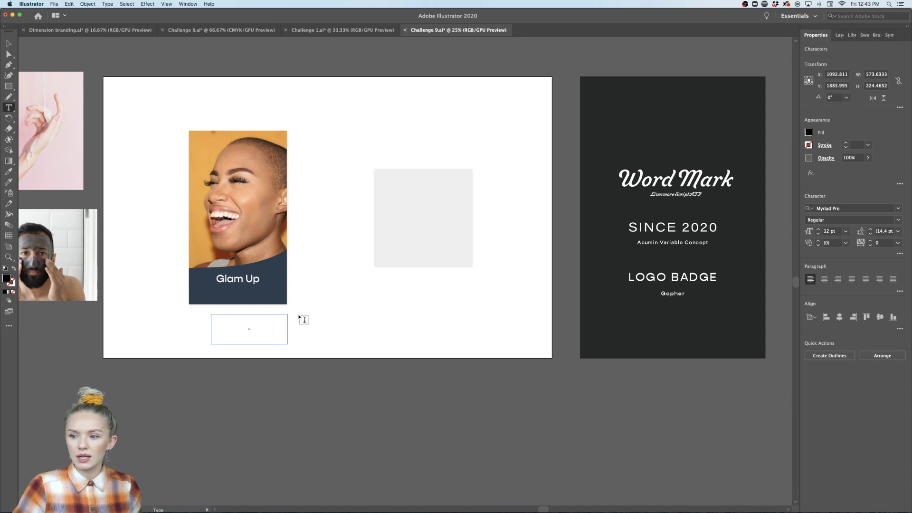
scroll(223, 322, "up", 4)
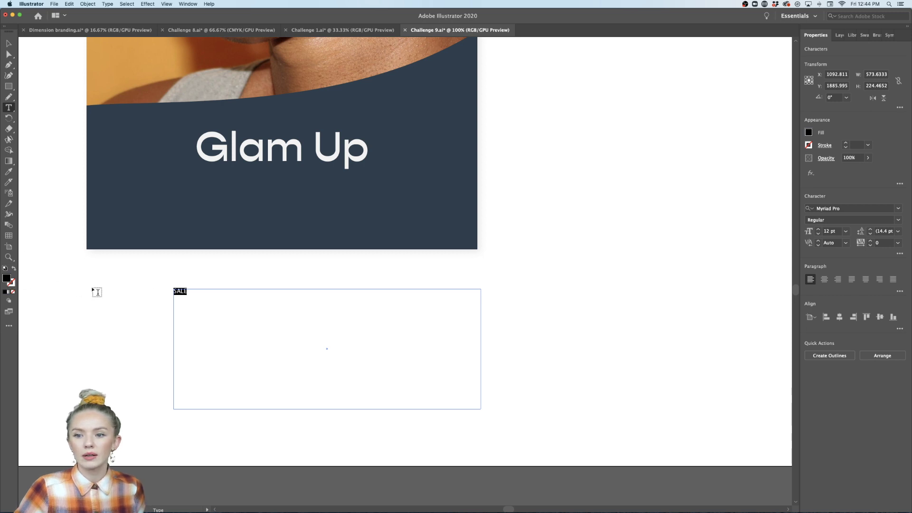
Copy the style of the "SINCE 2020" sample onto the SALE text with the Eyedropper tool.
scroll(93, 291, "down", 4)
key("Escape")
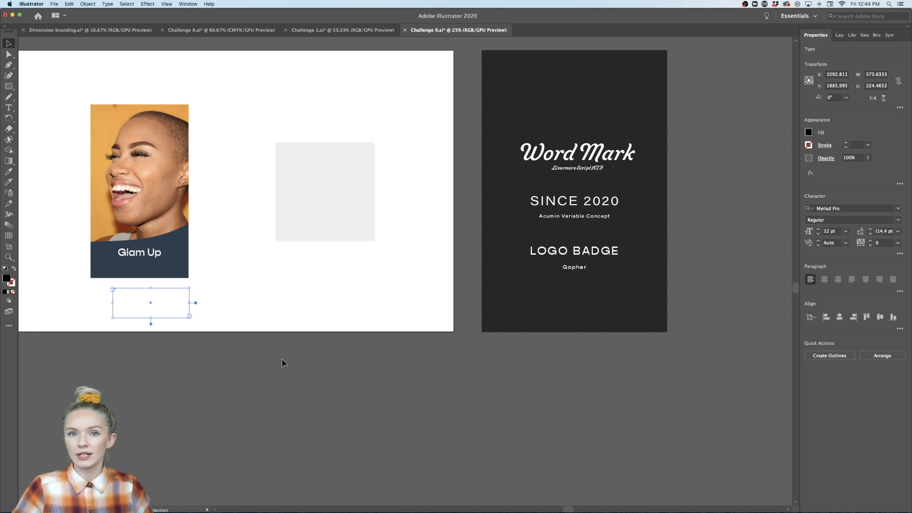
key("i")
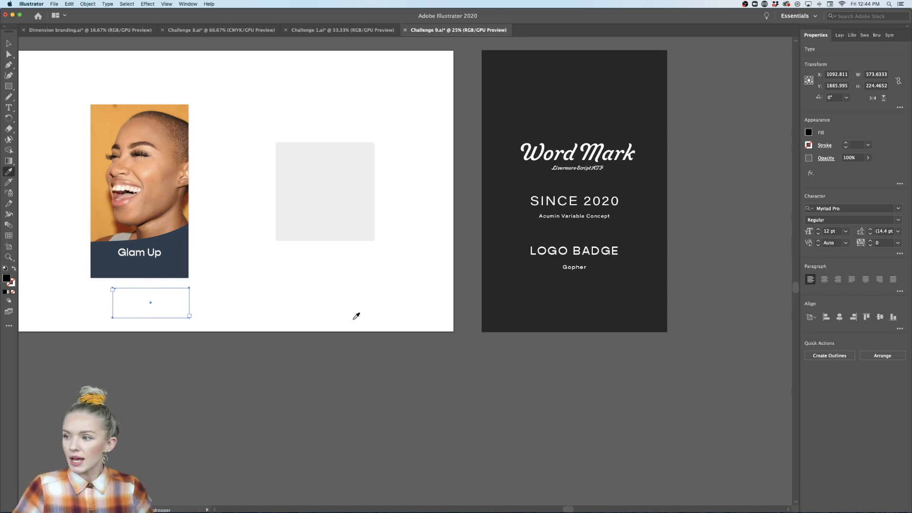
left_click(575, 196)
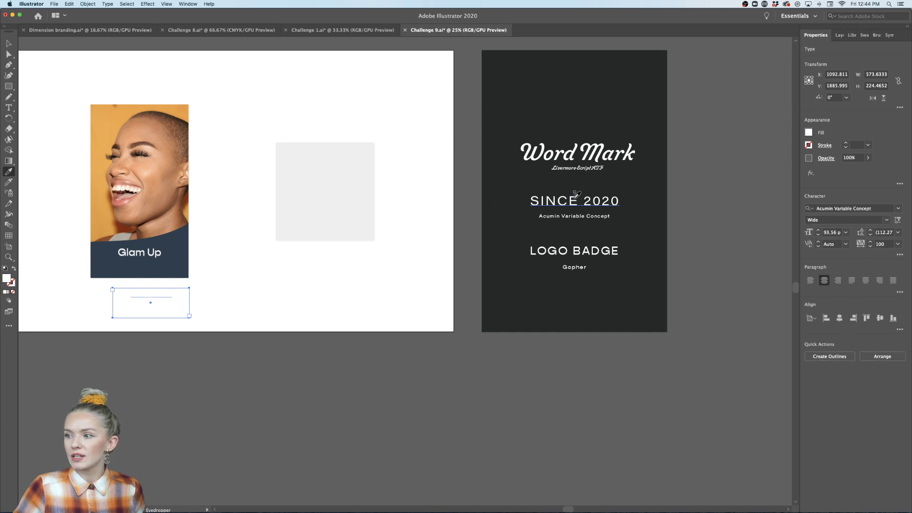
Move the SALE text onto the navy area, centred directly beneath the Glam Up logo.
key("v")
left_click_drag(166, 295, 156, 275)
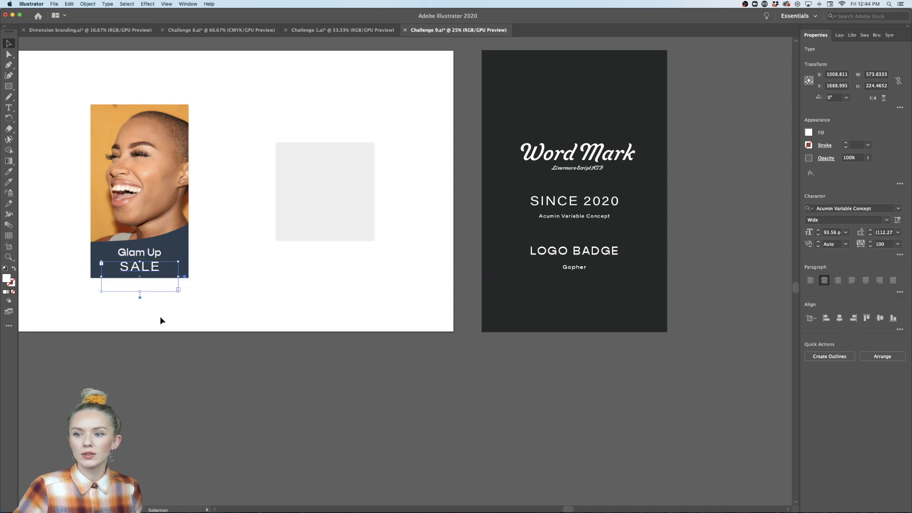
left_click(160, 317)
key("super+equal")
key("super+equal")
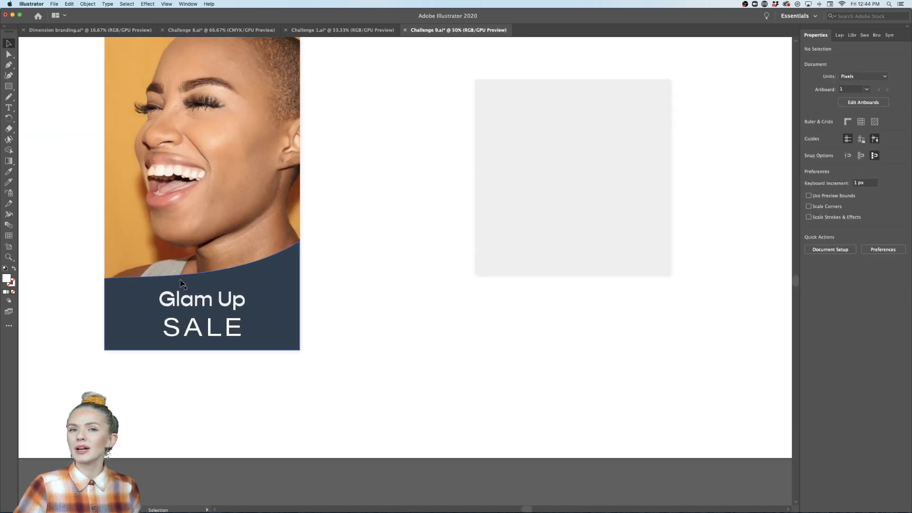
Recolor the SALE text with the orange sampled from the photo's background using the Eyedropper tool.
key("super+minus")
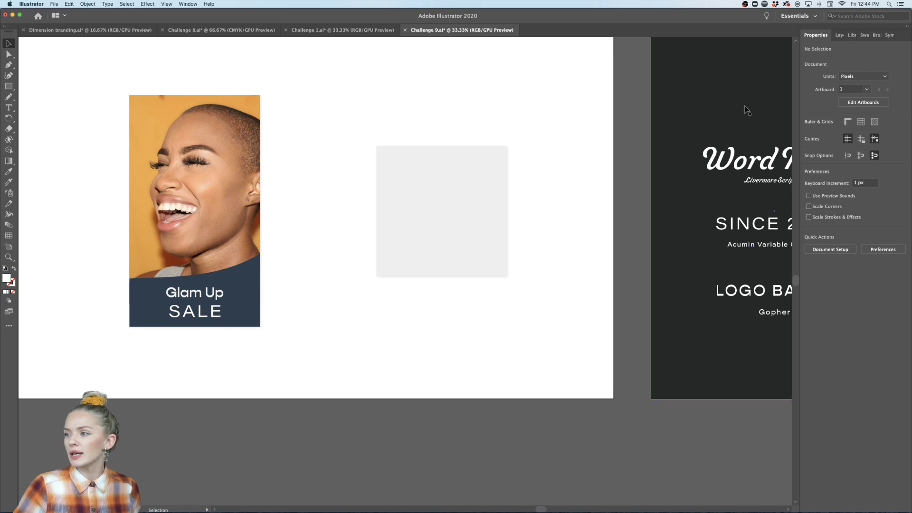
key("super+equal")
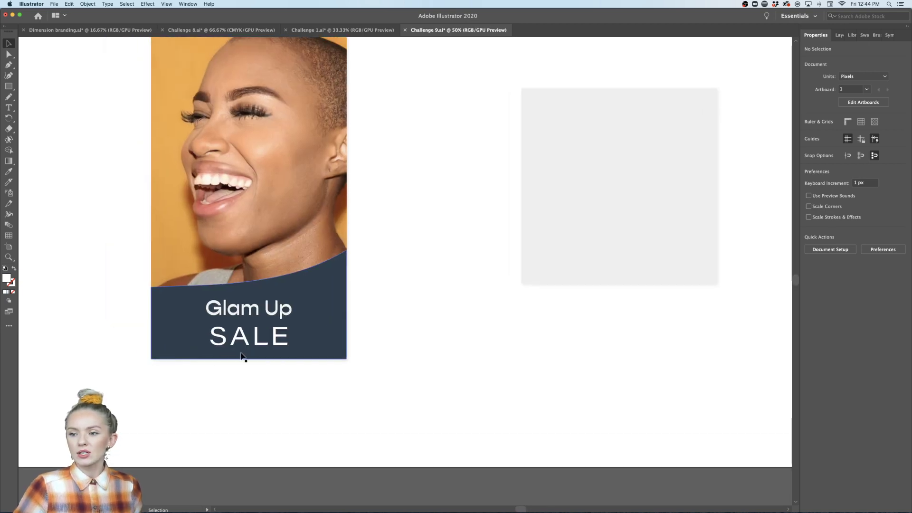
left_click(239, 359)
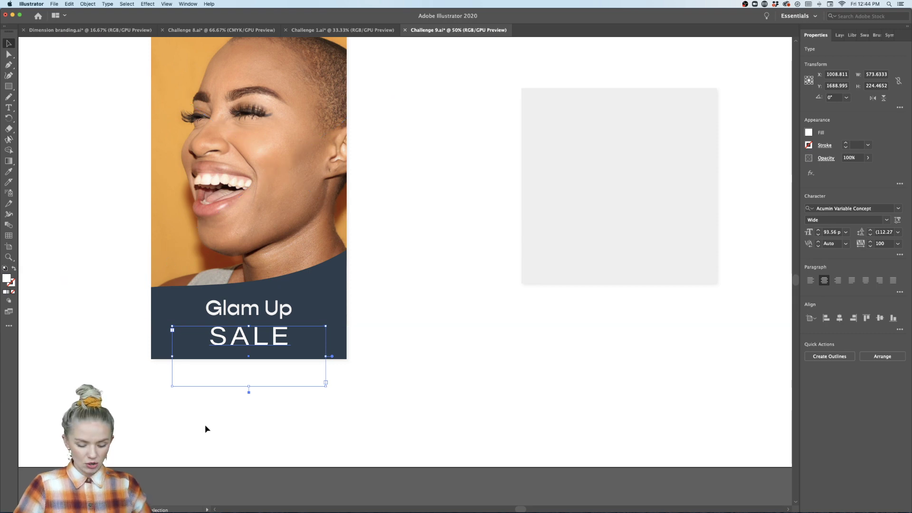
key("i")
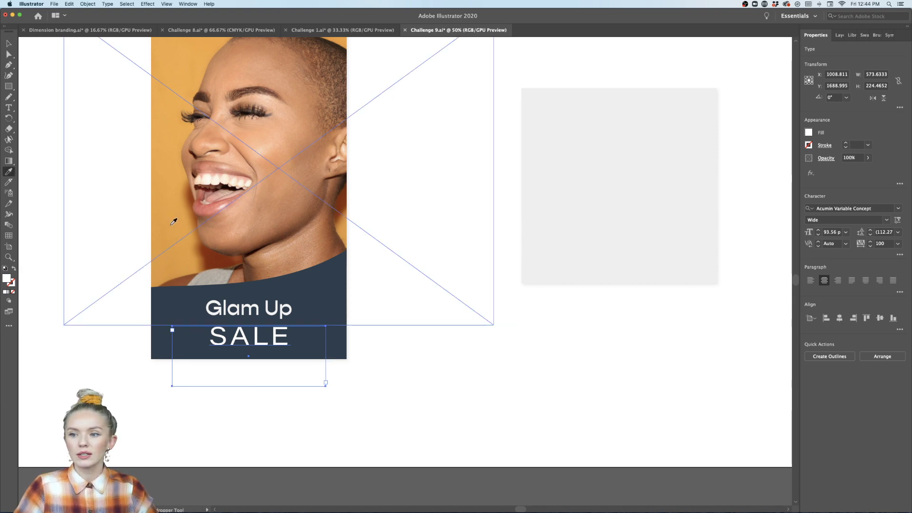
left_click(174, 222)
left_click(13, 44)
left_click(85, 379)
key("super+minus")
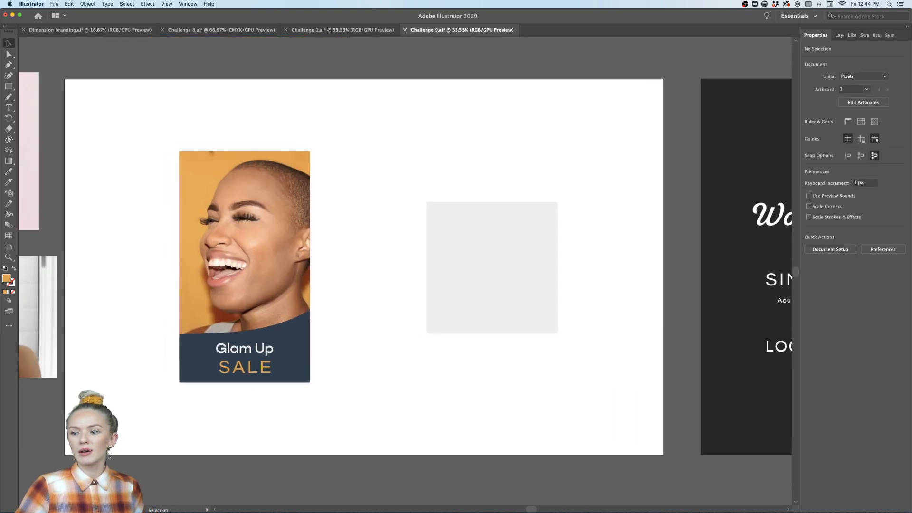
Raise the Glam Up logo slightly and stretch the navy curved shape upward to a height of 442 px.
left_click_drag(259, 351, 269, 322)
left_click(270, 328)
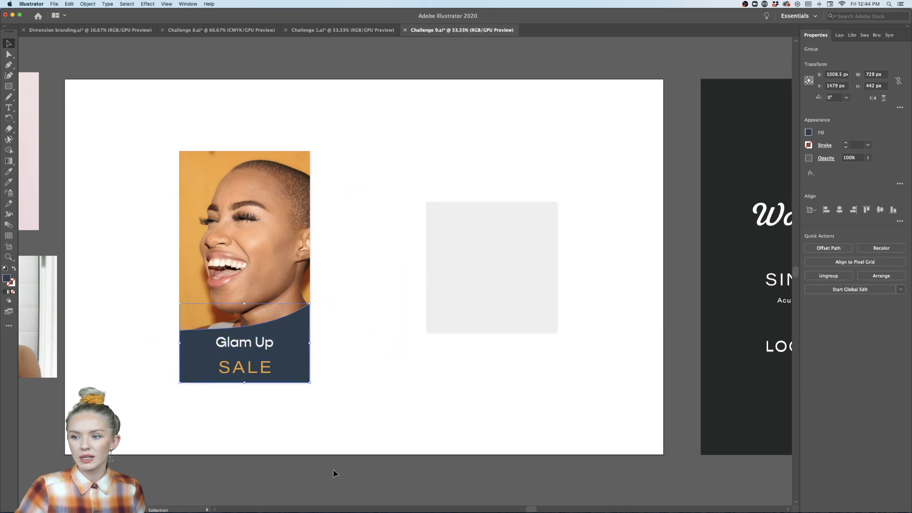
Scale the photo inside the story frame's clipping mask down to about 1605 by 1169 px, keeping its upper edge in place.
double_click(279, 238)
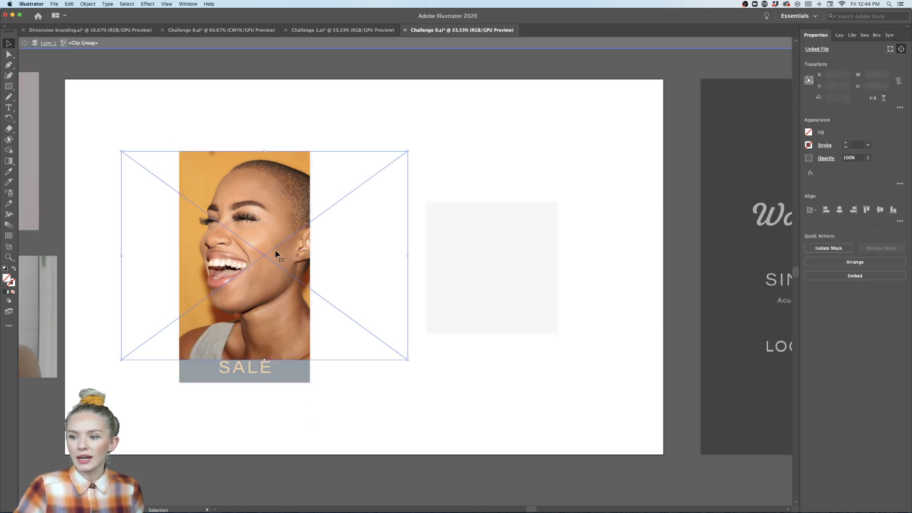
left_click_drag(264, 360, 264, 338)
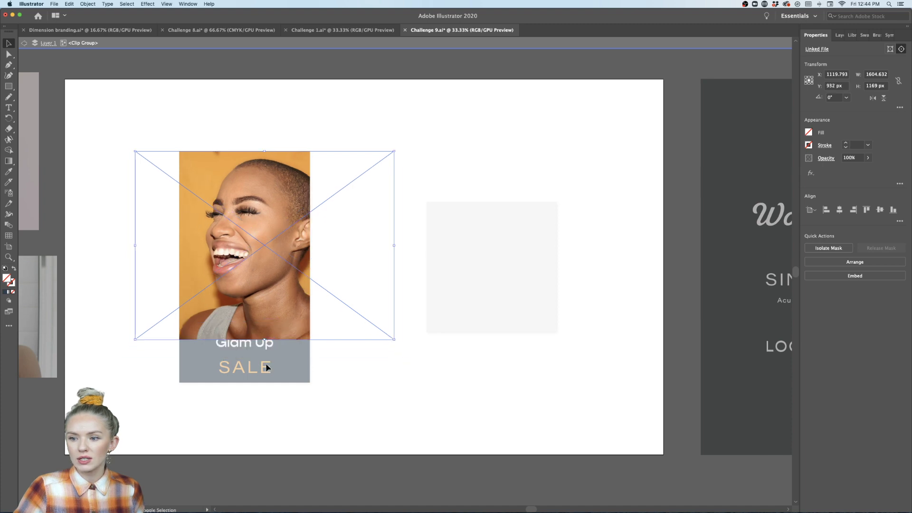
left_click(254, 407)
double_click(253, 412)
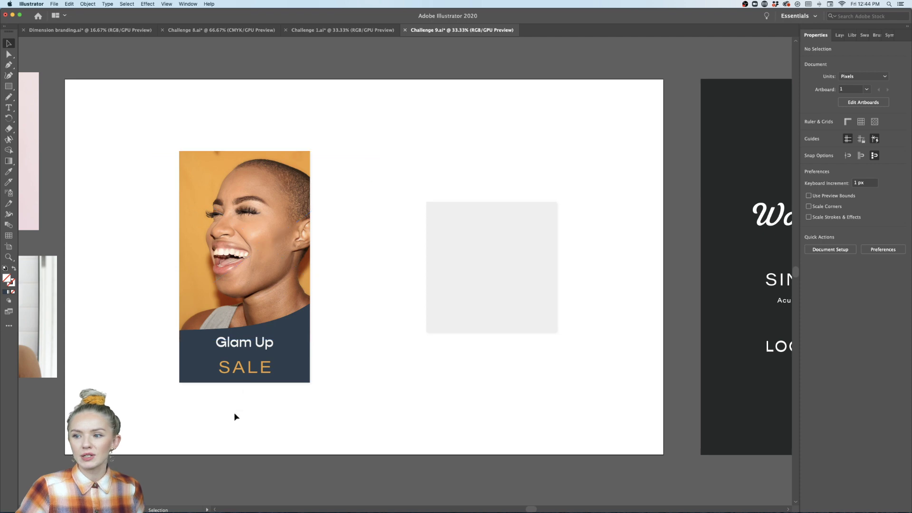
Move the SALE text up so it sits closer beneath the Glam Up logo.
scroll(232, 415, "up", 1)
scroll(228, 413, "up", 2)
left_click_drag(292, 411, 292, 399)
left_click(292, 447)
scroll(292, 447, "up", 1)
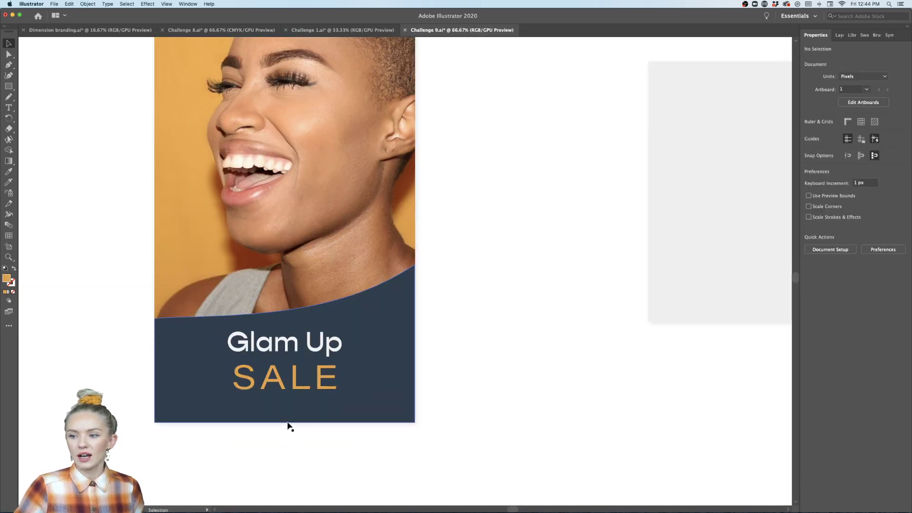
Set the SALE text's font size to 72 pt.
left_click(297, 397)
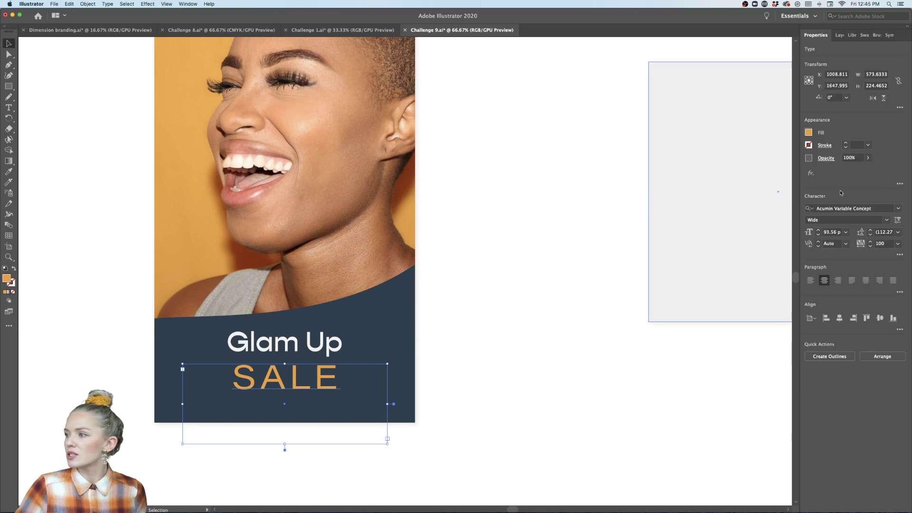
left_click(845, 232)
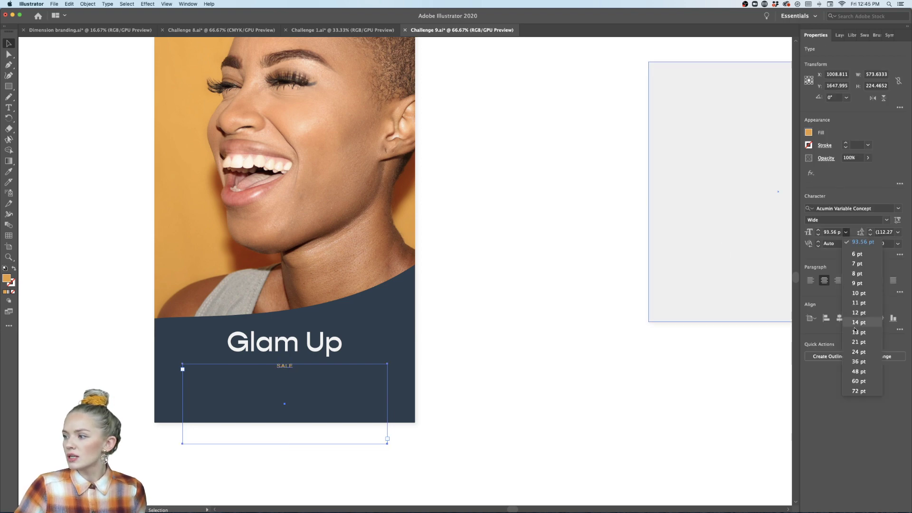
left_click(862, 392)
left_click(481, 412)
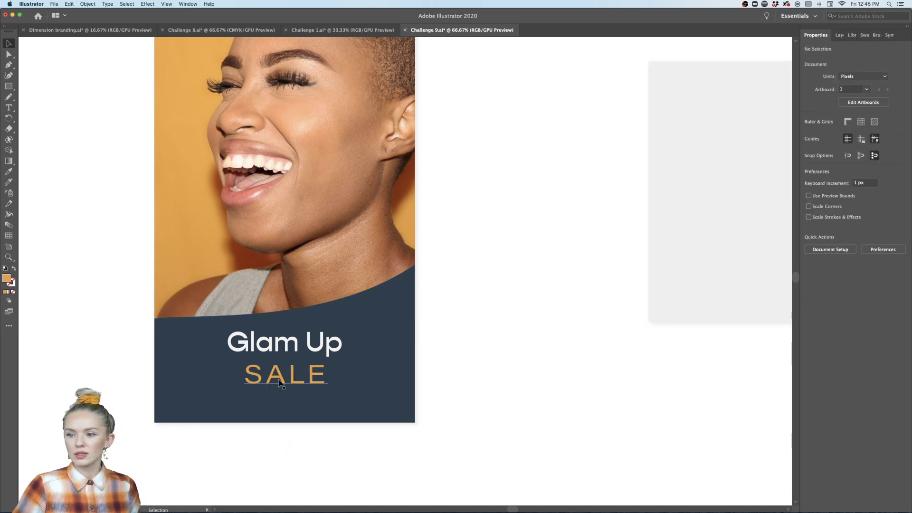
Scale the Glam Up logo down proportionally about its centre to about 276 px wide.
left_click(295, 348)
left_click(295, 348)
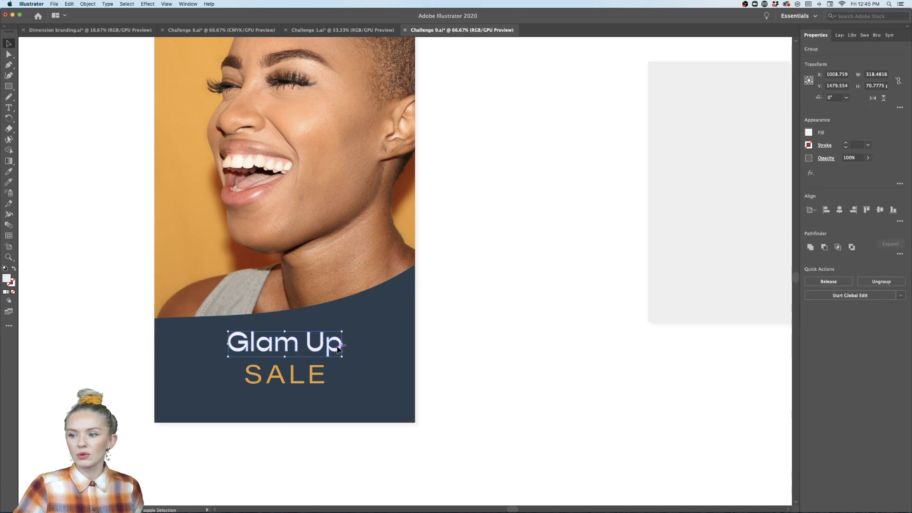
left_click_drag(341, 344, 333, 344)
left_click(482, 411)
double_click(296, 387)
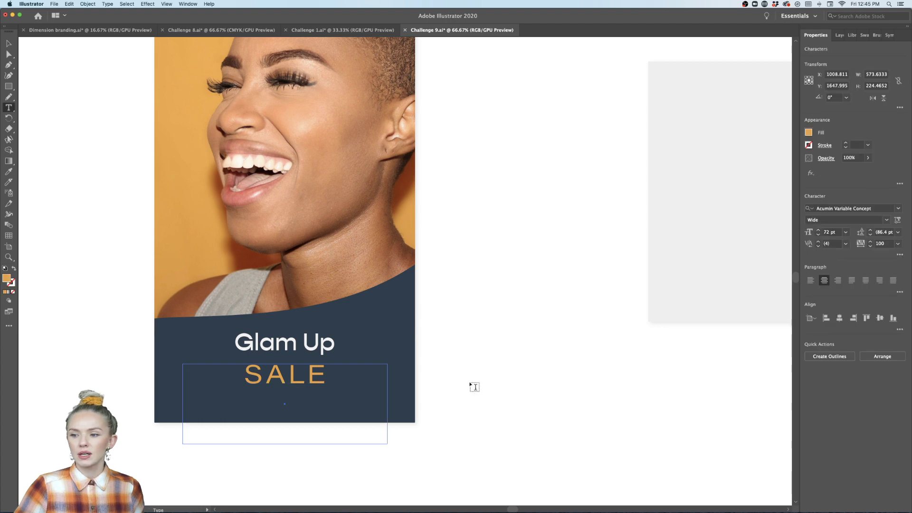
left_click(8, 43)
left_click(107, 264)
scroll(123, 304, "down", 1)
scroll(124, 306, "down", 1)
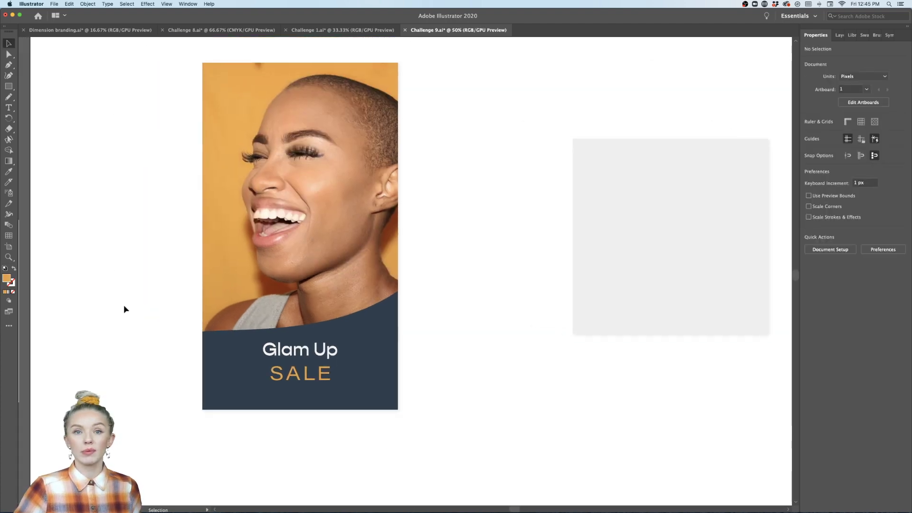
scroll(129, 308, "down", 1)
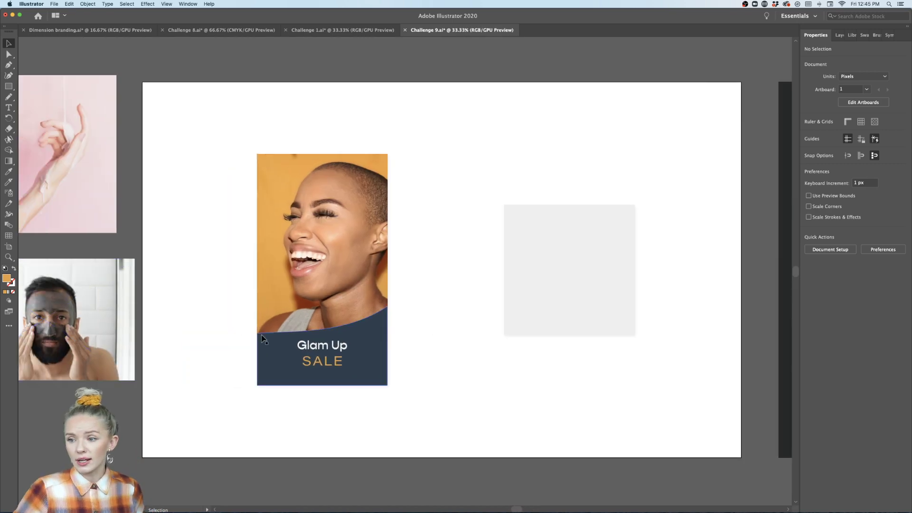
Draw a text box about 390 by 91 px below the story frame, enter SWIPE UP and widen the box to about 546 px.
scroll(330, 396, "up", 1)
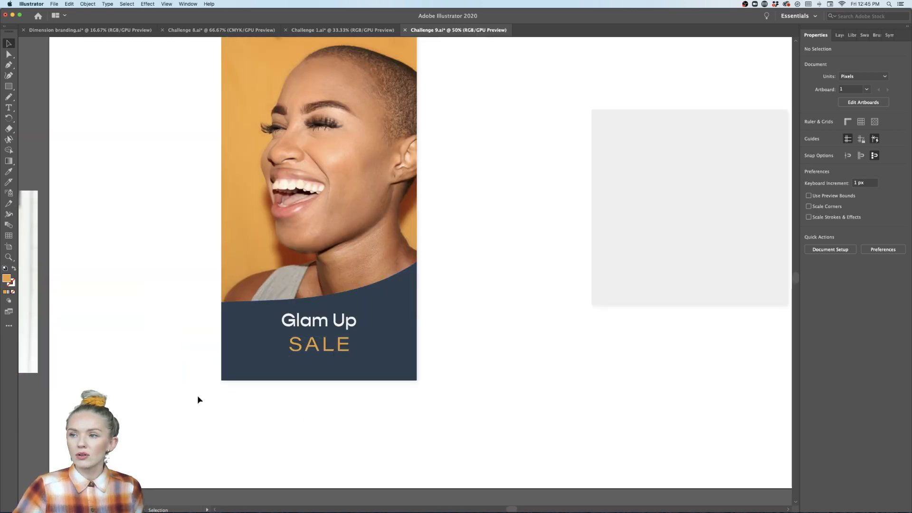
scroll(191, 399, "down", 1)
scroll(192, 399, "left", 1)
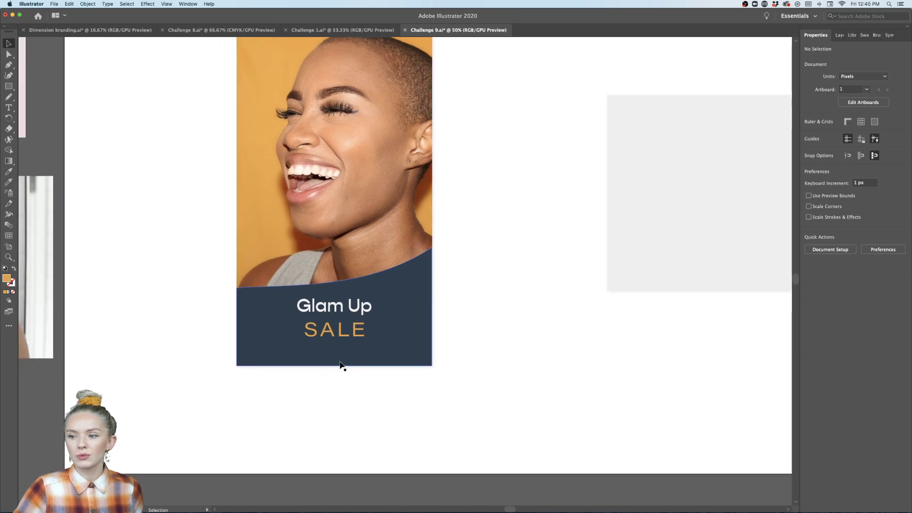
scroll(332, 360, "up", 2)
left_click(9, 109)
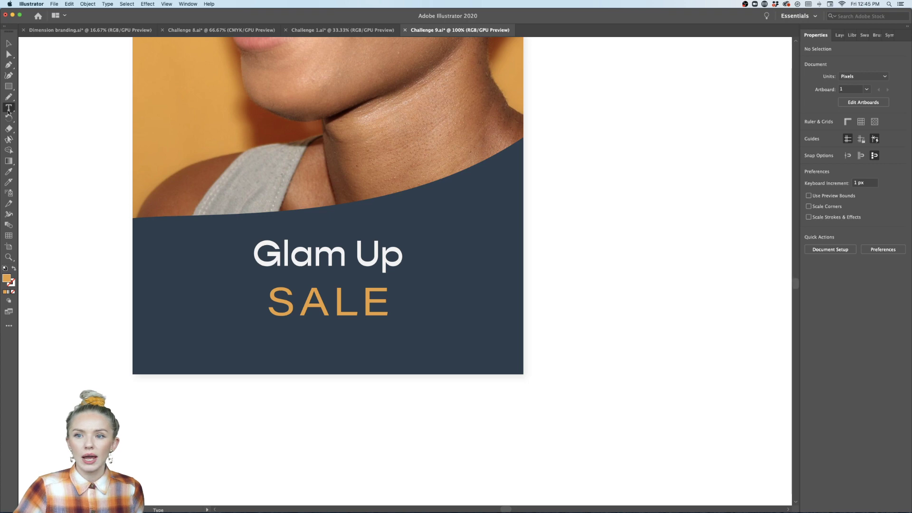
left_click_drag(231, 438, 439, 390)
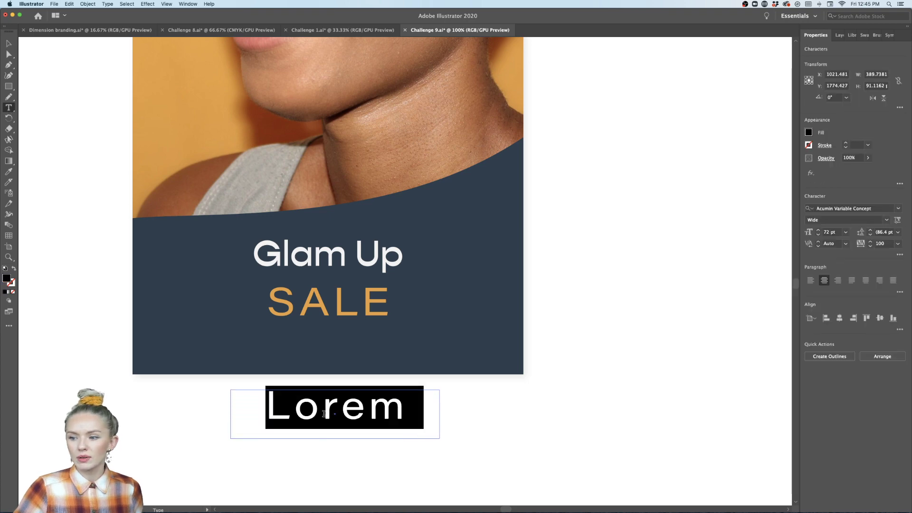
key("BackSpace")
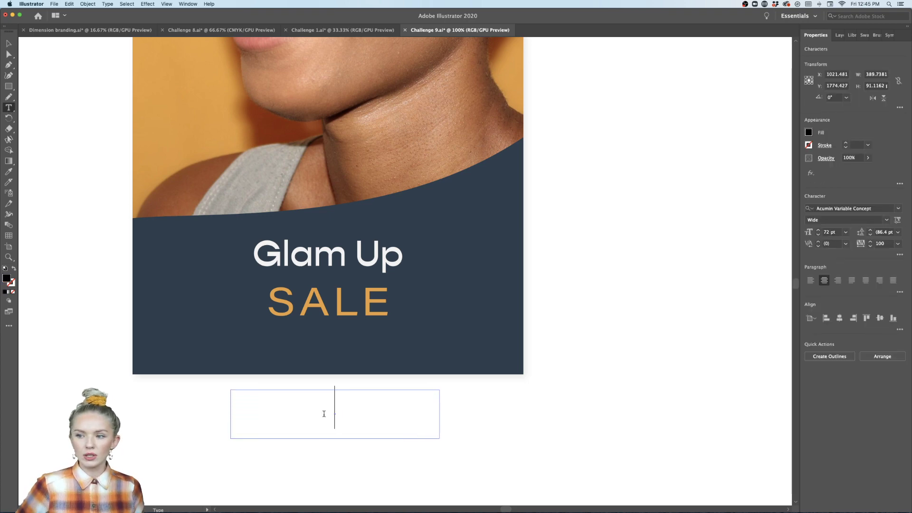
type("SWIPE")
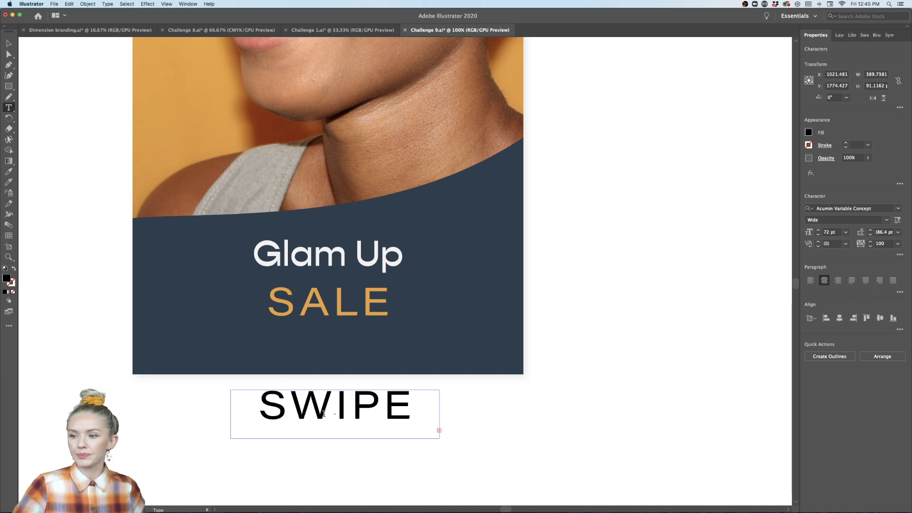
key("Escape")
left_click_drag(444, 414, 528, 415)
Set the SWIPE UP text's font size to 18 pt and its tracking to 0.
triple_click(403, 411)
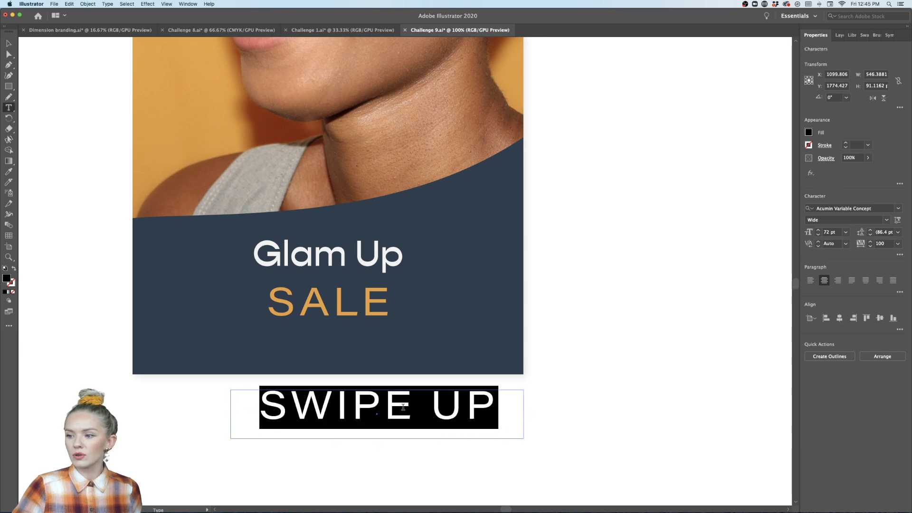
left_click(845, 231)
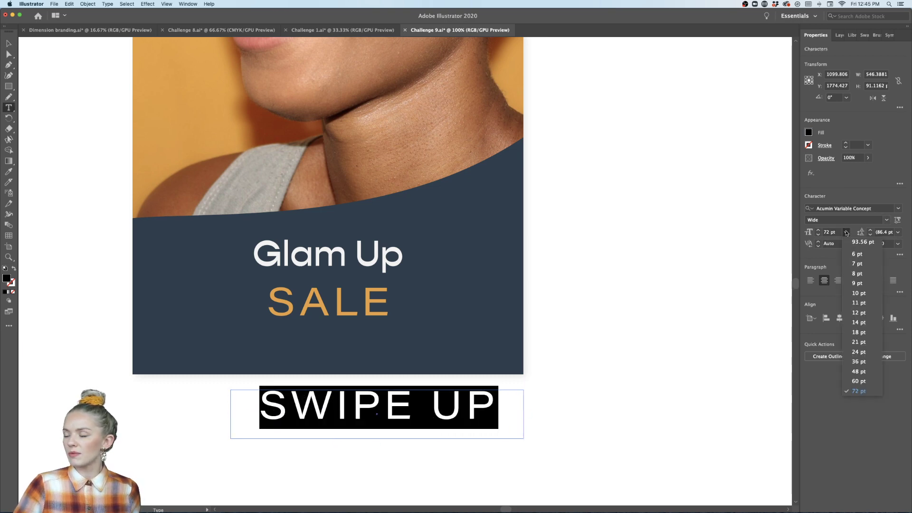
left_click(858, 331)
left_click(897, 244)
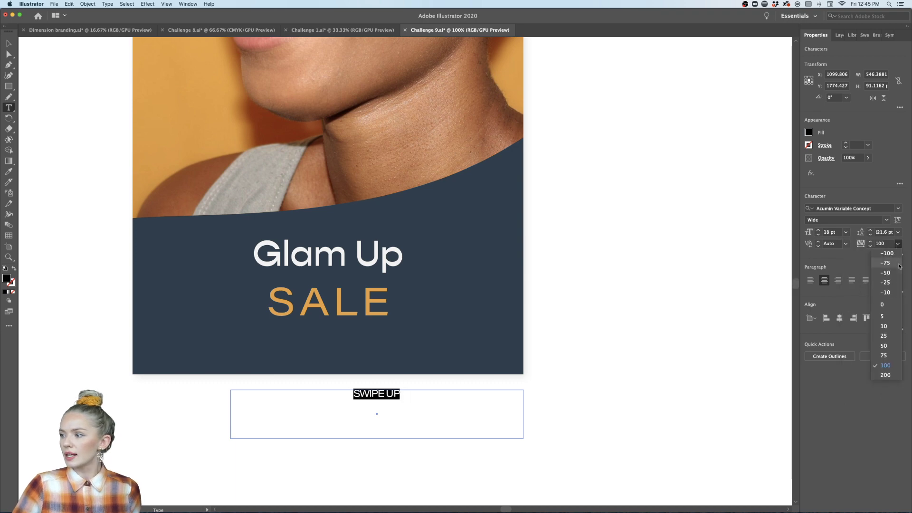
left_click(890, 306)
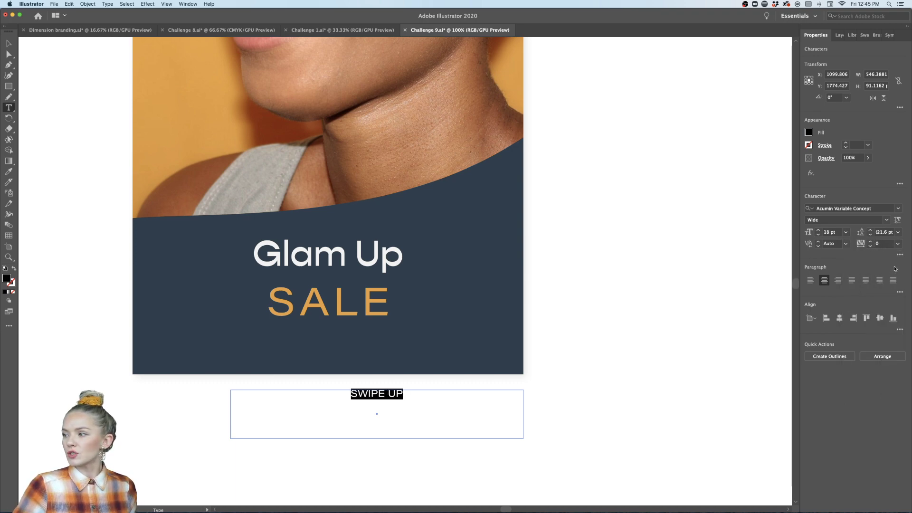
Move the SWIPE UP text onto the navy area, centred beneath SALE, and set its fill colour to ffffff.
left_click(9, 43)
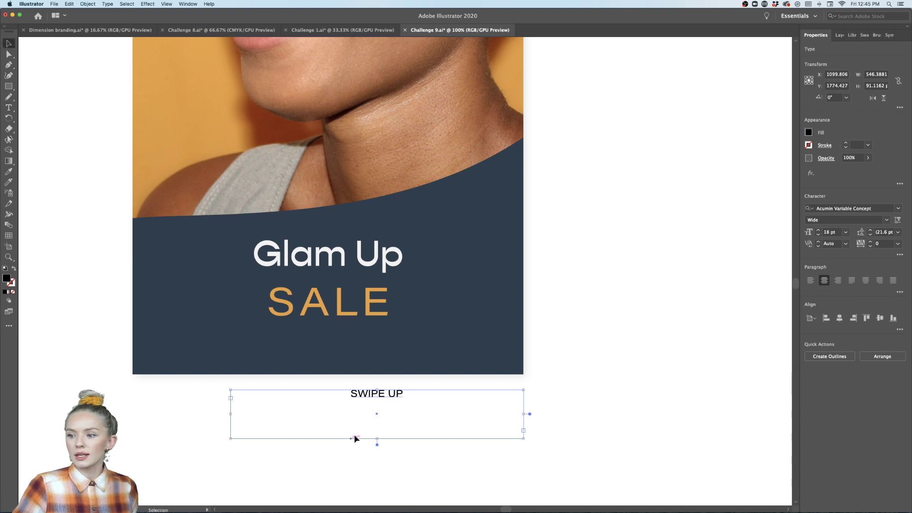
left_click_drag(402, 397, 340, 349)
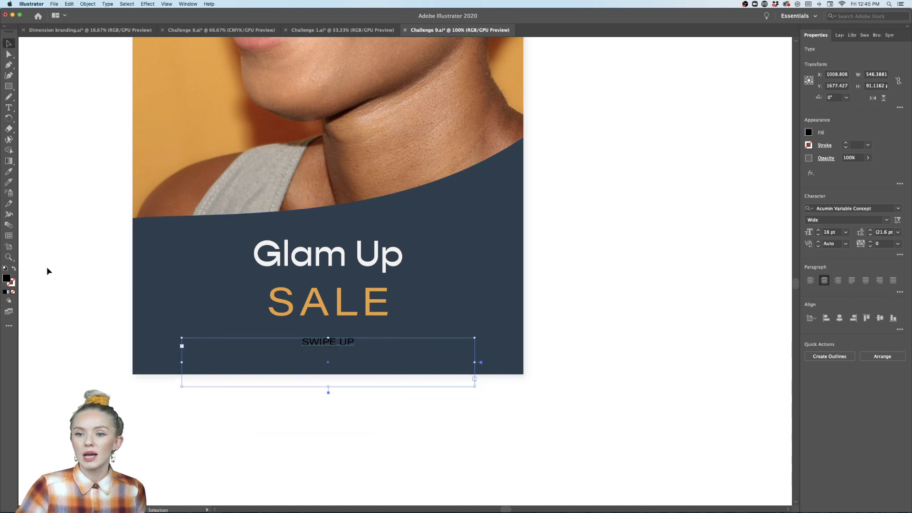
double_click(6, 278)
type("ffffff")
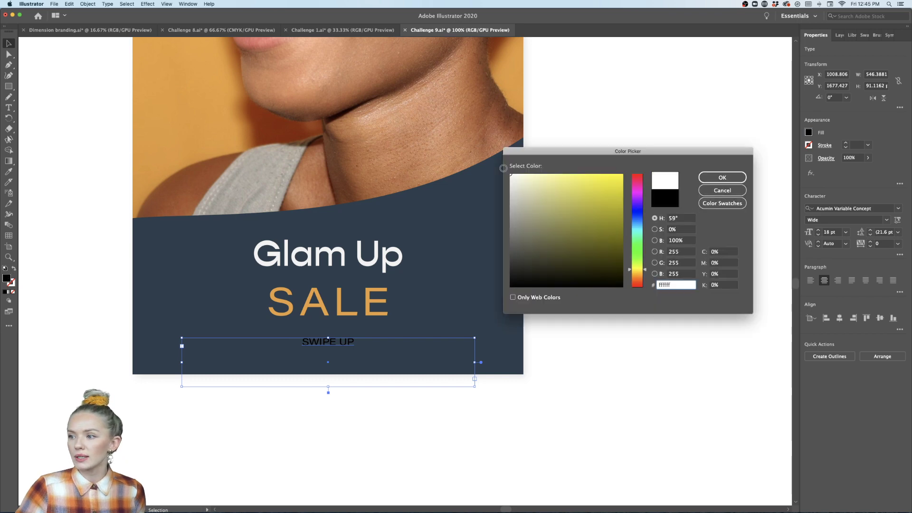
key("Return")
left_click(586, 405)
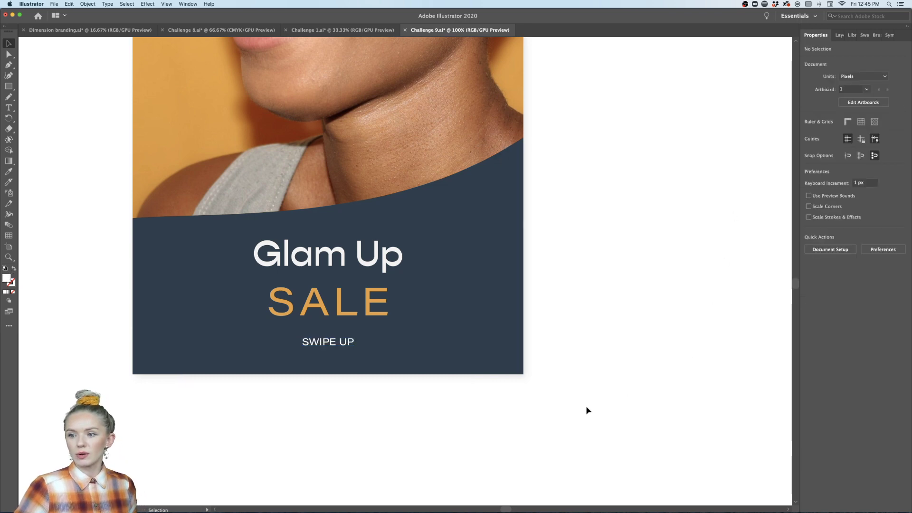
Move the Glam Up logo slightly up to widen the gap above the SALE text.
scroll(586, 406, "up", 2)
scroll(586, 406, "down", 3)
scroll(586, 406, "right", 3)
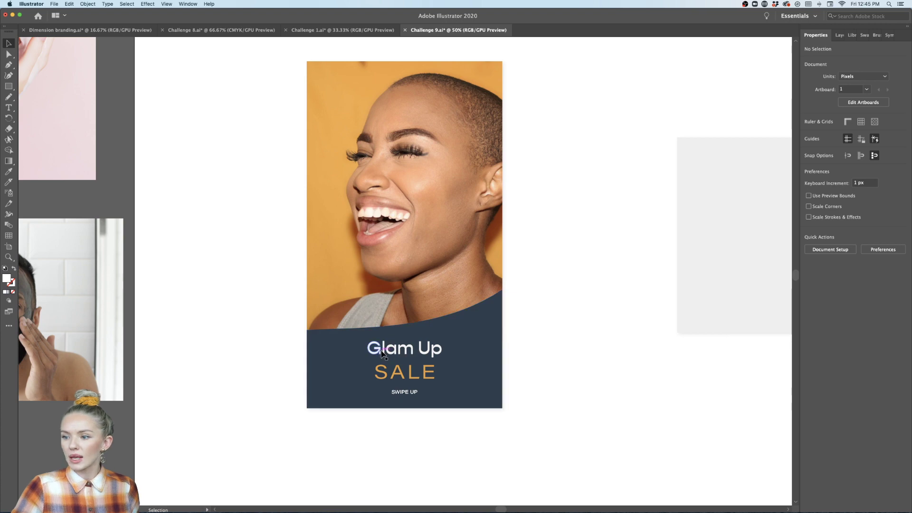
left_click_drag(387, 350, 431, 349)
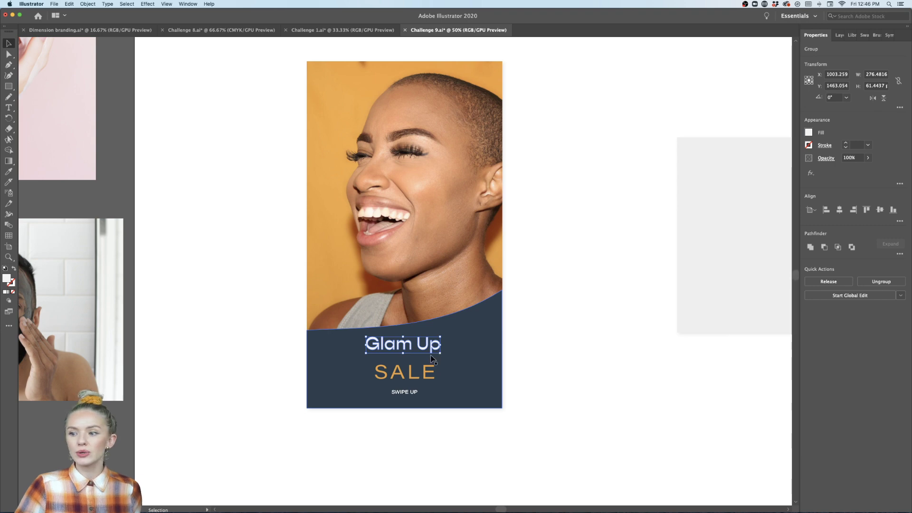
left_click_drag(368, 346, 366, 345)
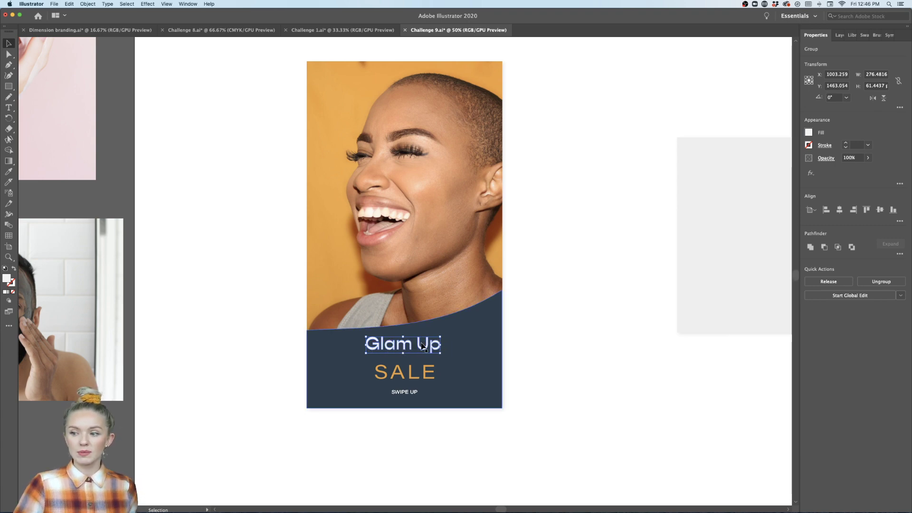
Centre the Glam Up logo horizontally on the navy shape by aligning the two objects.
left_click(468, 359)
left_click_drag(331, 414, 479, 394)
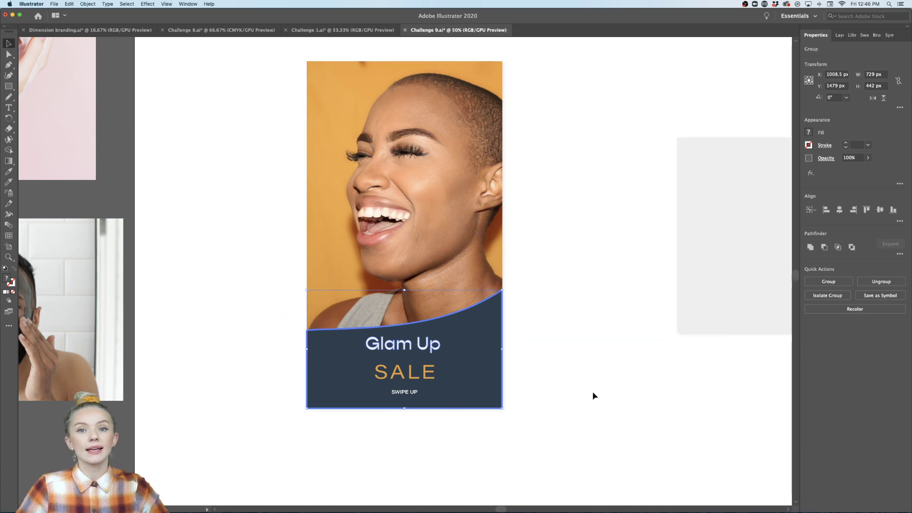
left_click(840, 210)
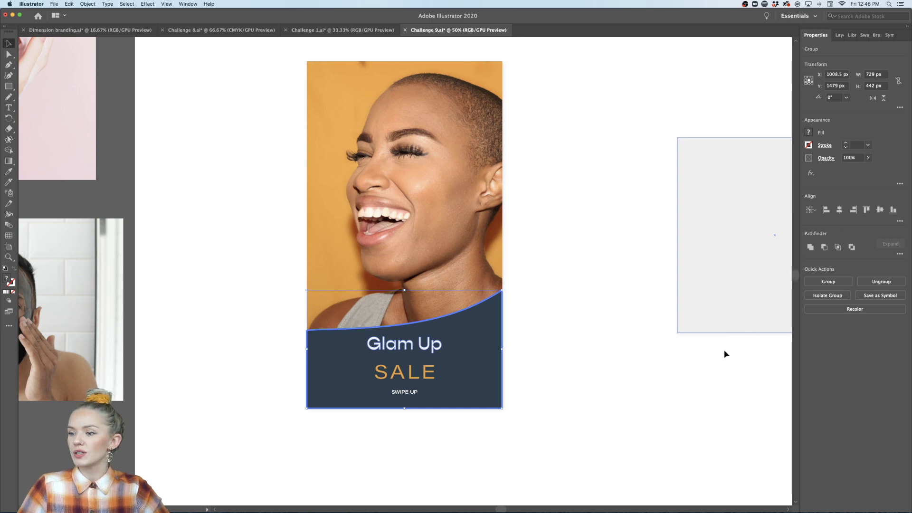
left_click(662, 412)
Move the SALE text slightly up and set its font size to 120 pt.
left_click_drag(429, 373, 427, 371)
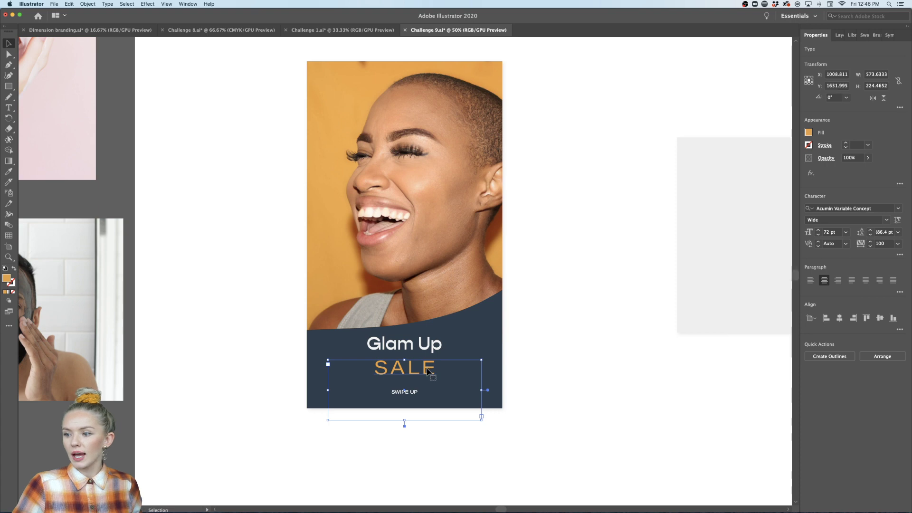
double_click(427, 370)
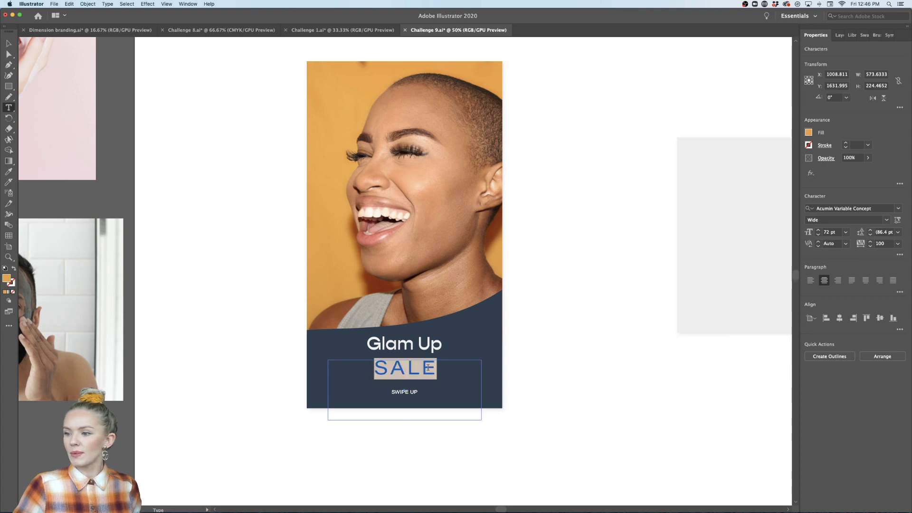
left_click(845, 233)
left_click(836, 233)
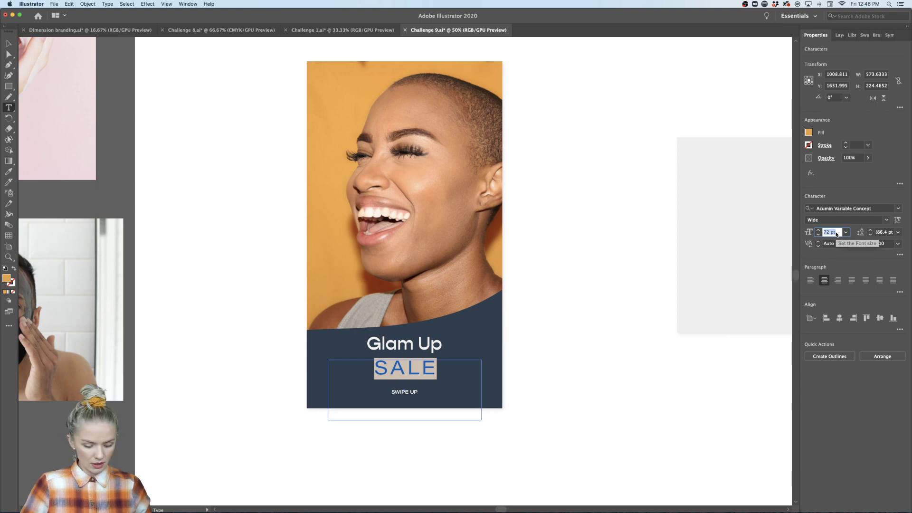
key("Return")
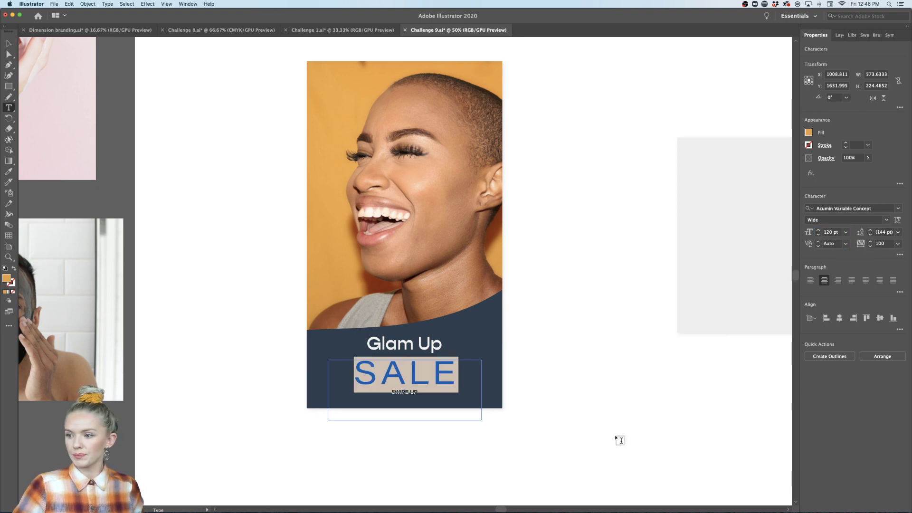
key("Escape")
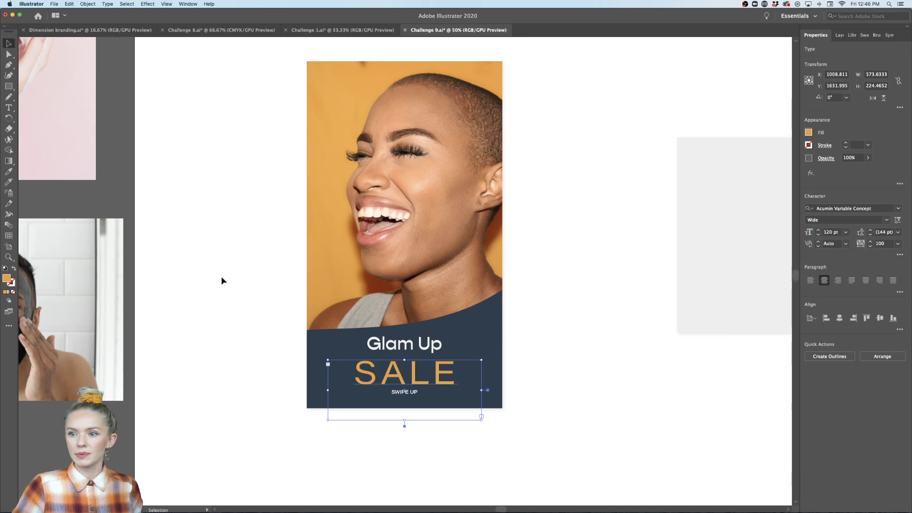
Nudge the SALE text, the Glam Up logo and the SWIPE UP text slightly up to balance their spacing.
left_click(221, 276)
left_click_drag(446, 390, 443, 383)
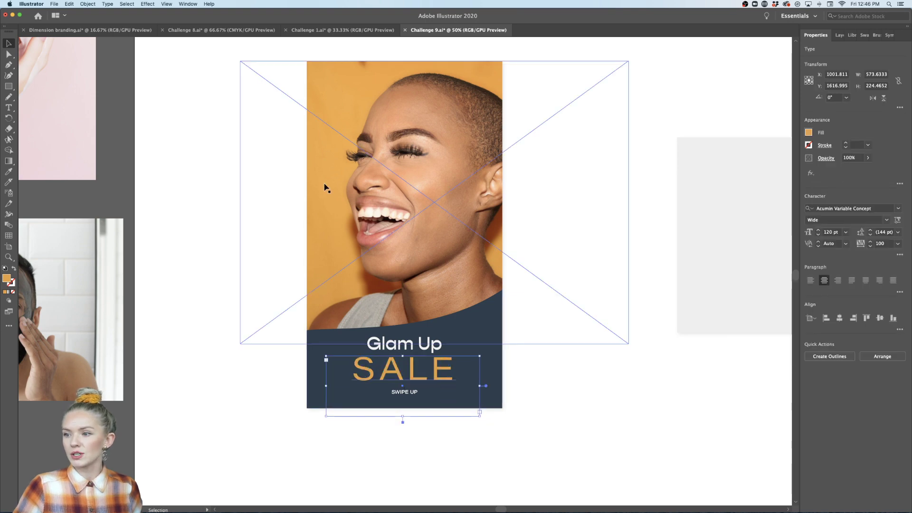
left_click(526, 463)
left_click_drag(430, 350, 430, 349)
left_click(421, 380)
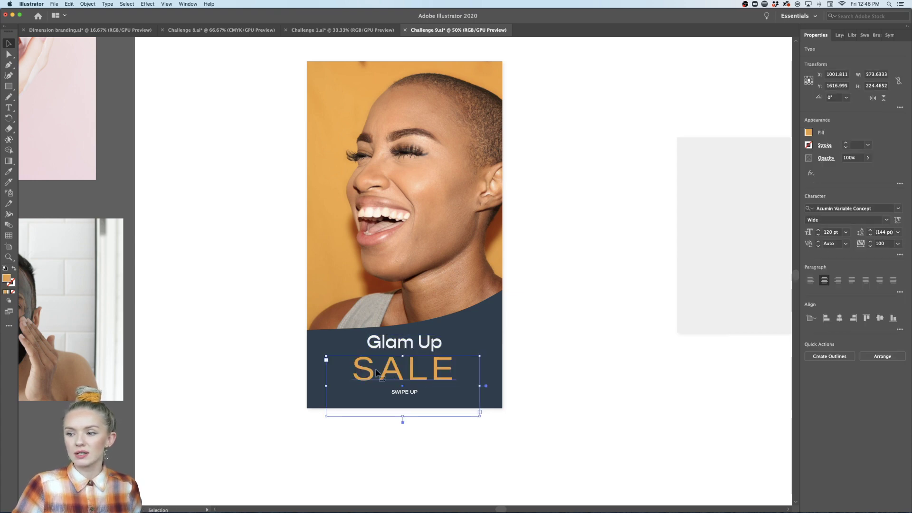
left_click(464, 472)
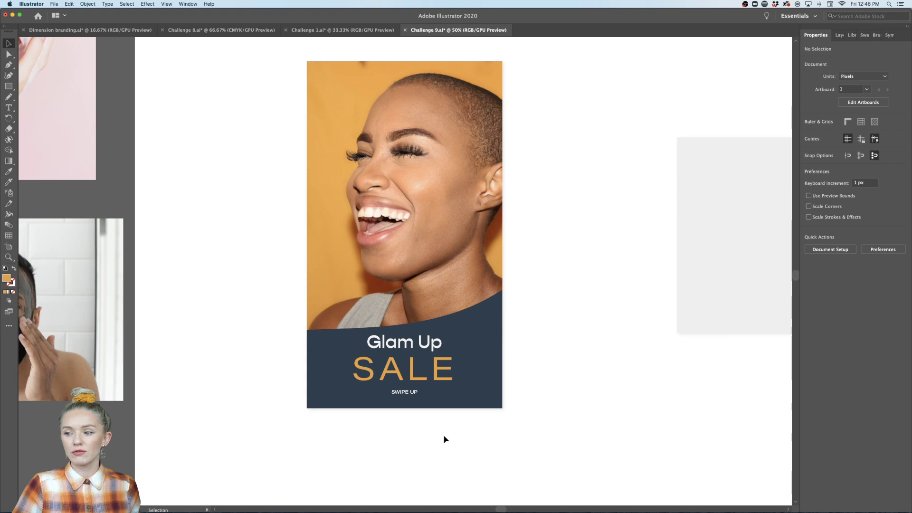
left_click(413, 397)
left_click(417, 432)
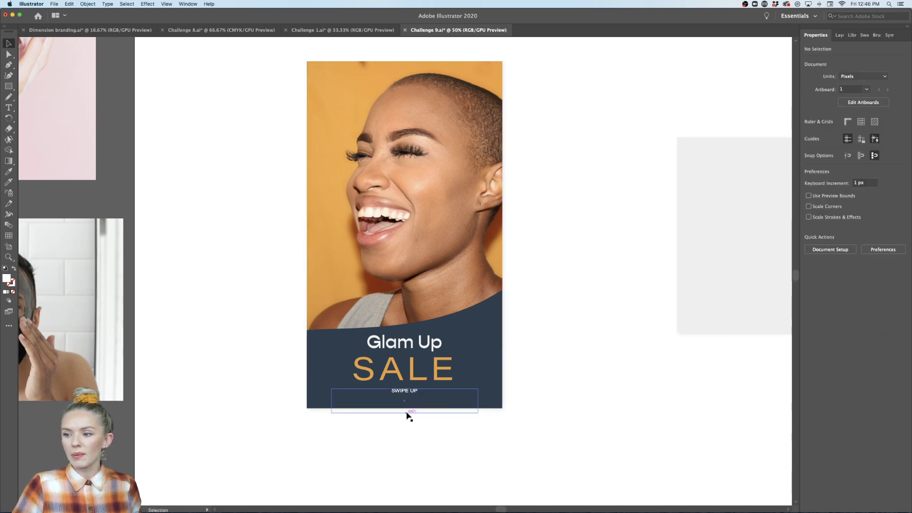
Draw a downward-pointing triangle about 68 by 25 px below the story frame with the Pen tool, and swap its fill and stroke for a white 1 pt outline.
scroll(407, 416, "up", 1)
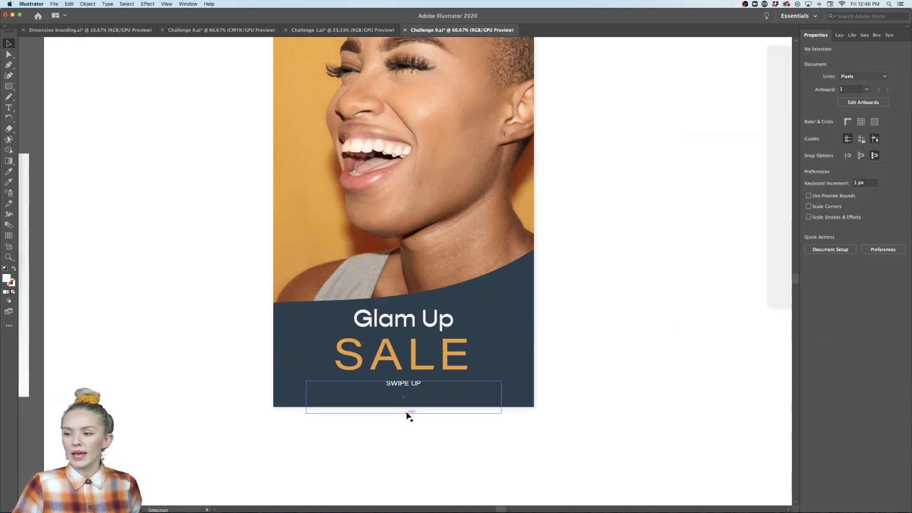
left_click(7, 88)
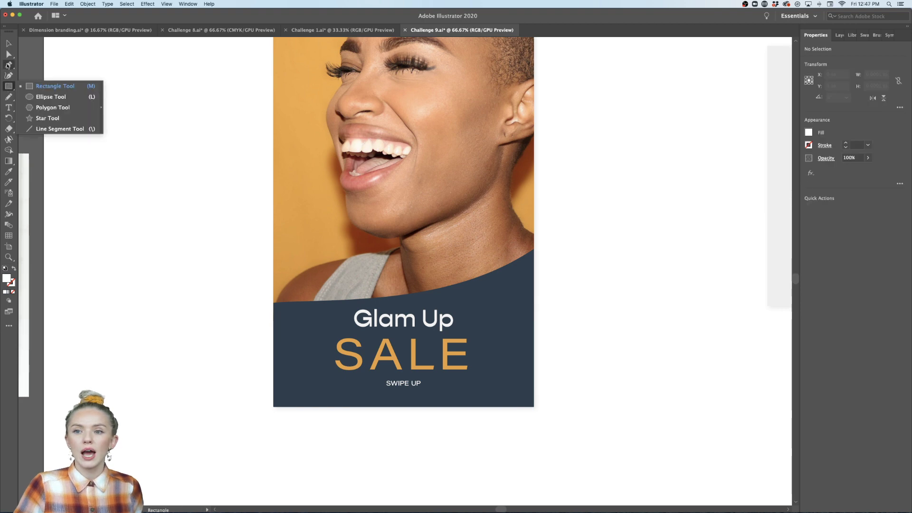
left_click(8, 65)
scroll(375, 418, "down", 2)
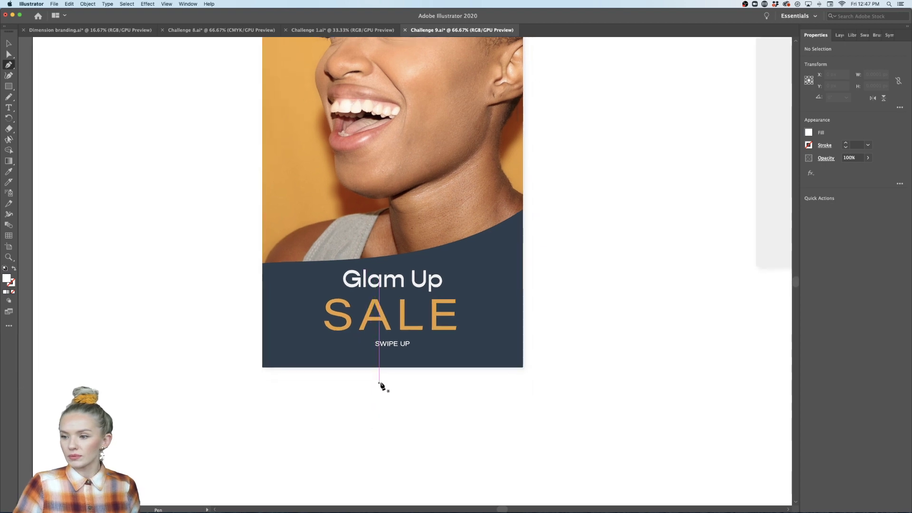
scroll(380, 389, "up", 1)
scroll(392, 378, "up", 3)
left_click(343, 420)
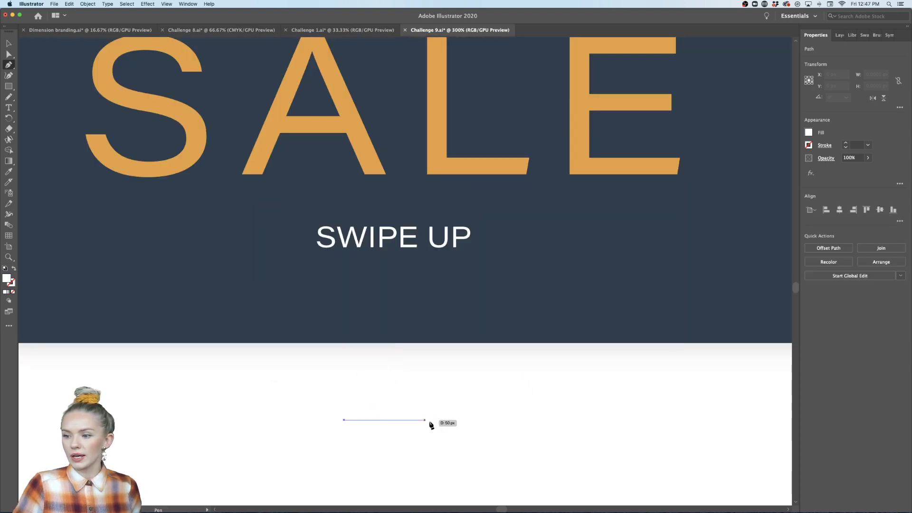
left_click(453, 419)
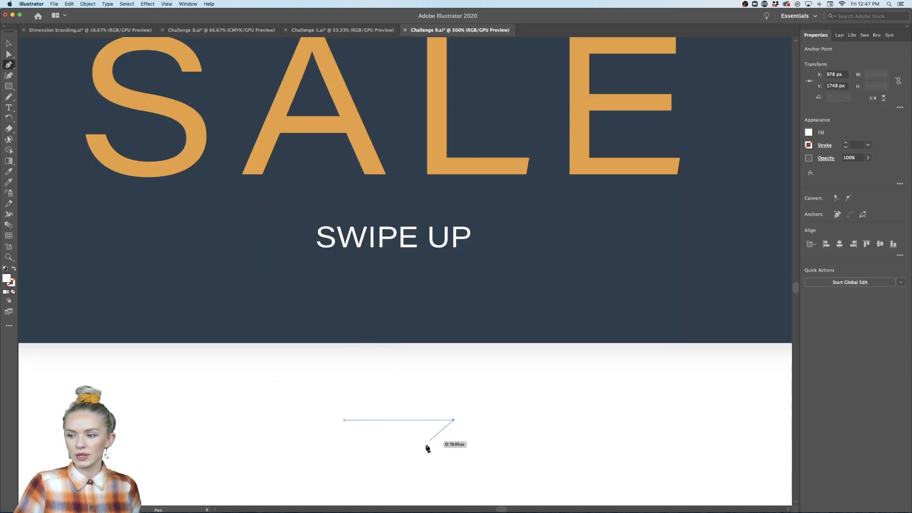
left_click(399, 460)
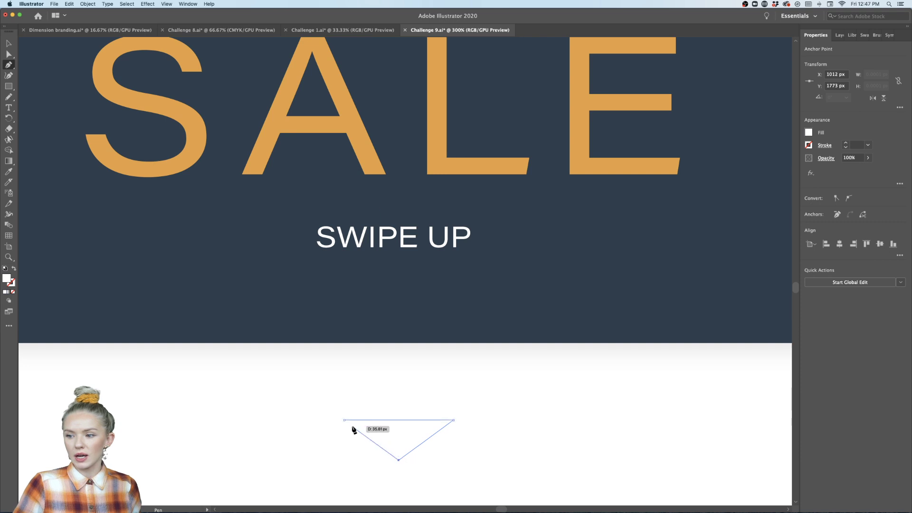
left_click(344, 420)
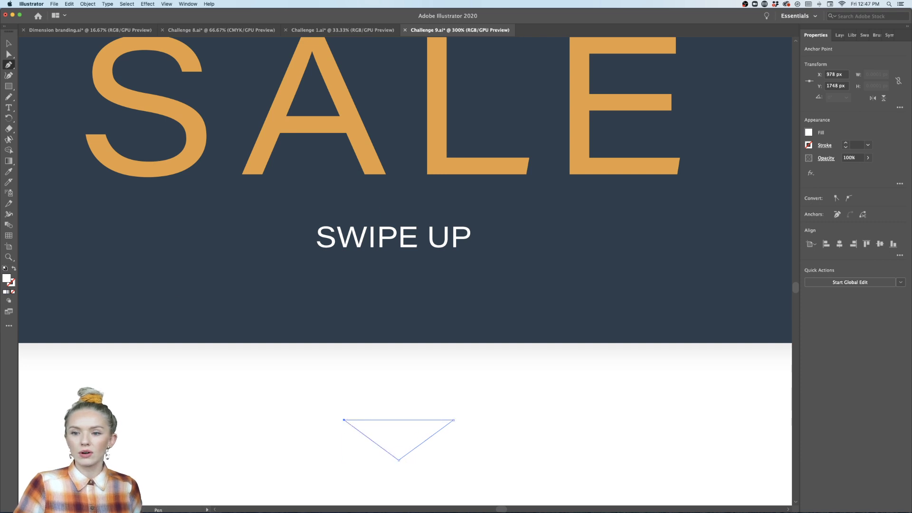
left_click(14, 268)
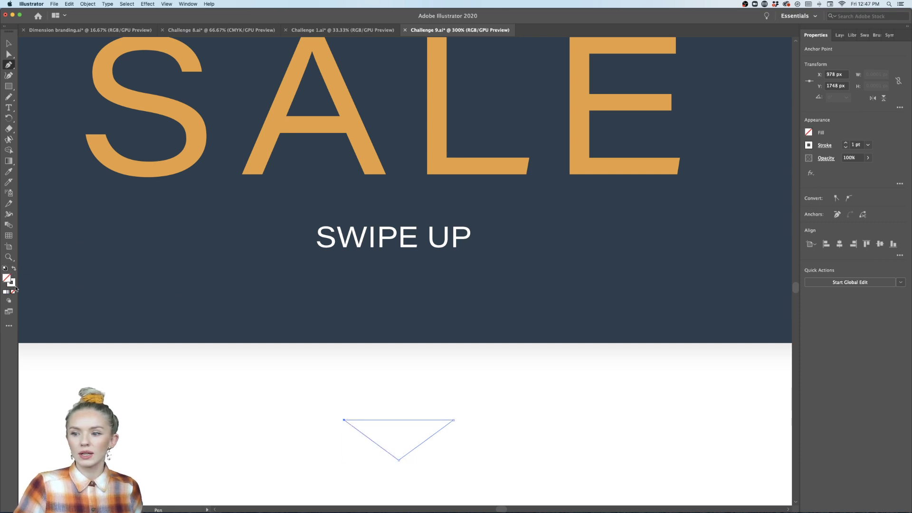
key("v")
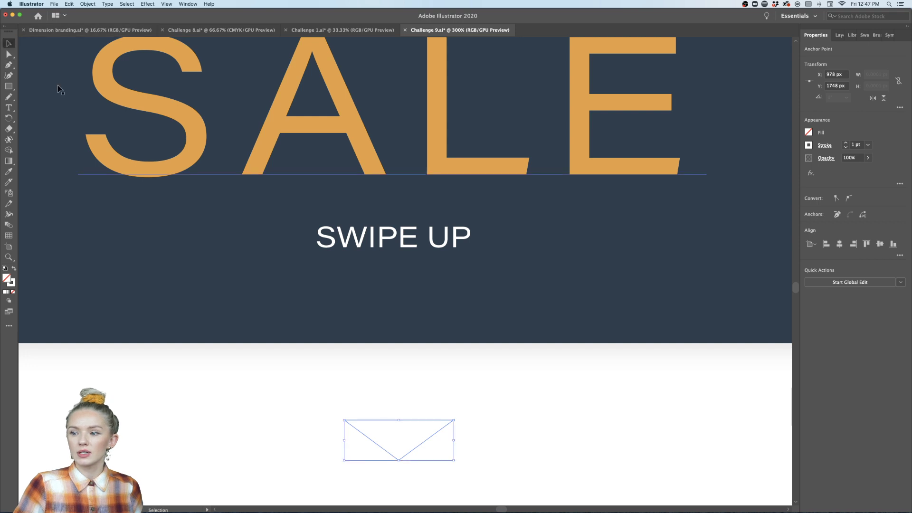
Shrink the outlined triangle to about 50 px wide and place it centred beneath the SWIPE UP text.
left_click(440, 418)
left_click_drag(441, 421, 412, 289)
left_click(446, 420)
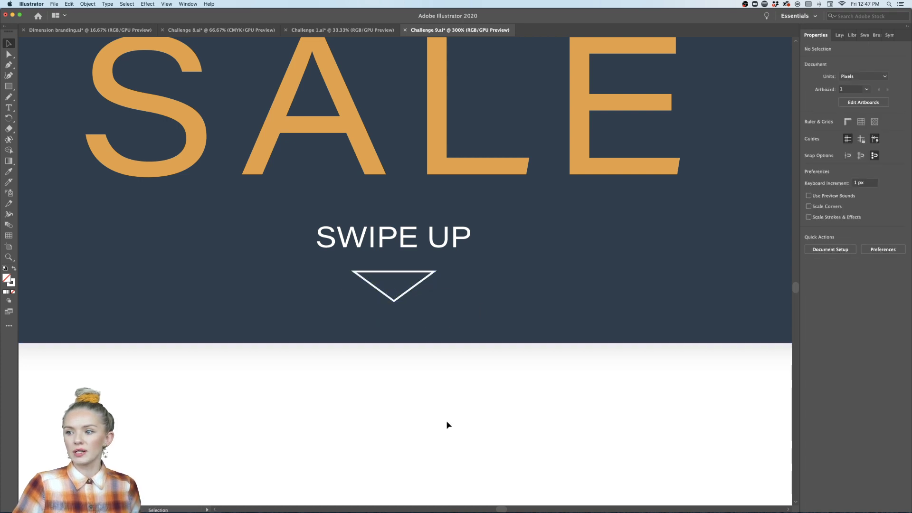
key("super+0")
key("super+minus")
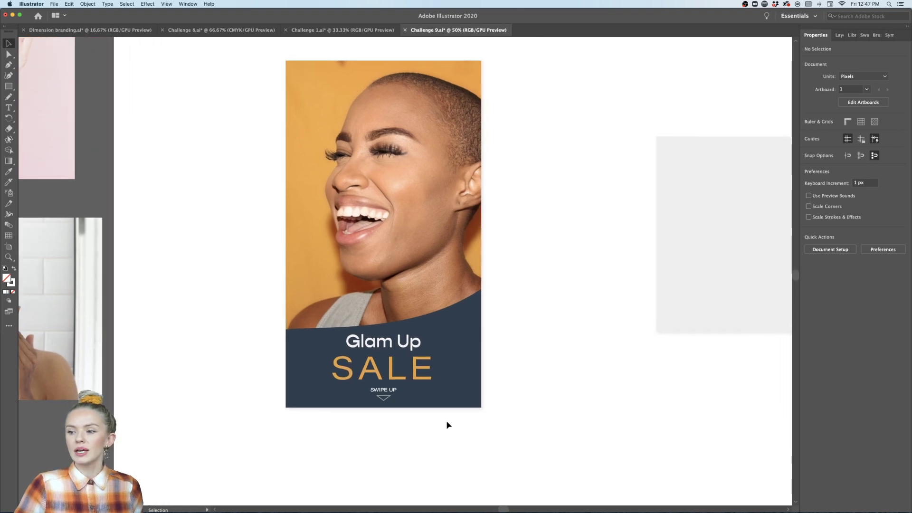
Stretch the navy shape's curved top edge upward to make the shape 482 px high.
scroll(382, 404, "up", 2)
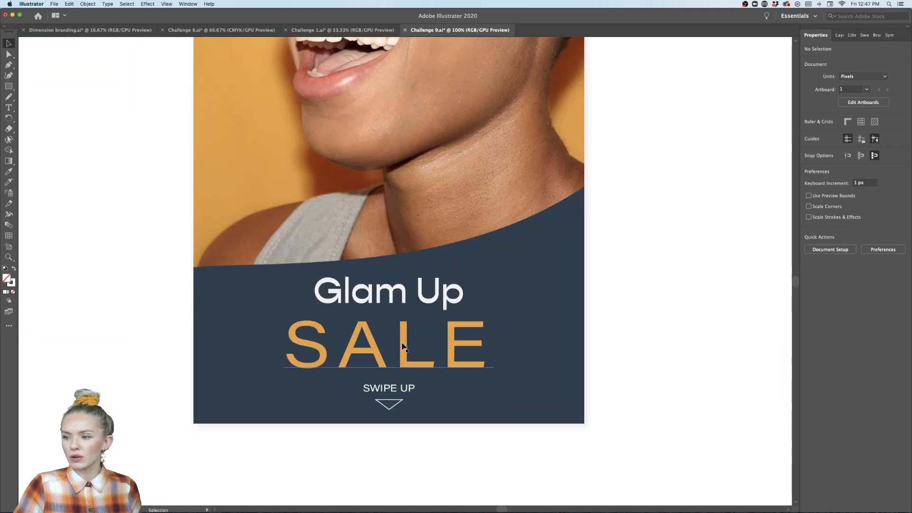
left_click(402, 303)
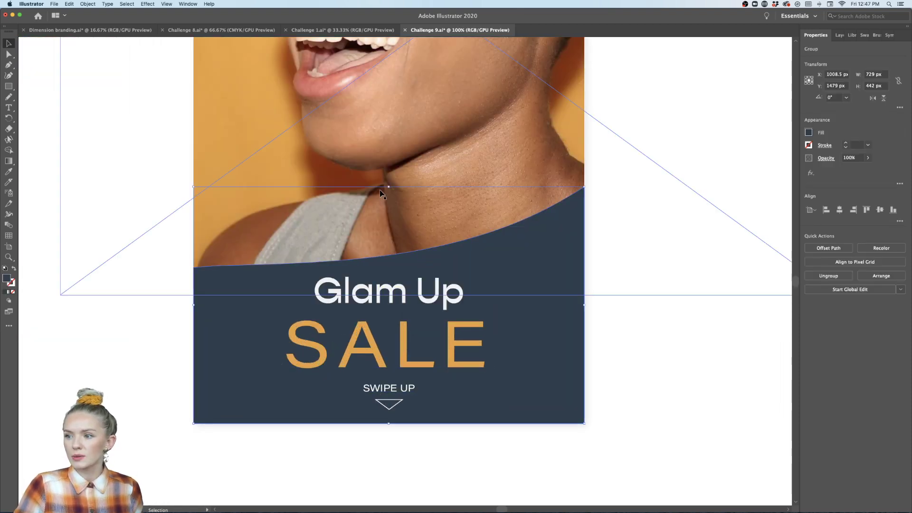
left_click_drag(389, 188, 388, 166)
Move the Glam Up logo, the SALE text and the SWIPE UP text with its triangle slightly up on the enlarged navy shape.
mouse_move(404, 296)
left_mouse_down()
mouse_move(404, 278)
mouse_move(404, 289)
left_mouse_up()
left_click(408, 338)
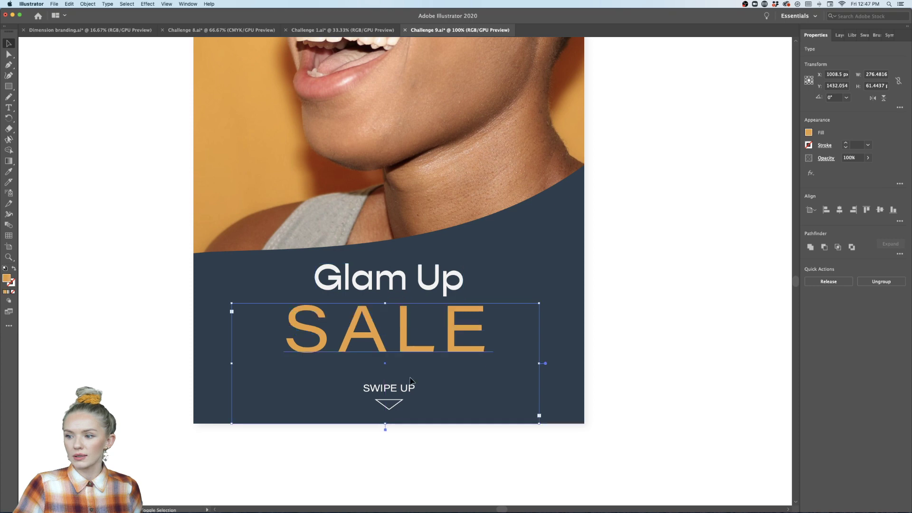
left_click(409, 393)
left_click(400, 401, "shift")
left_click_drag(400, 402, 399, 393)
left_click(423, 455)
Review the whole story design alongside the empty square post frame and the source photos.
key("super+minus")
key("super+minus")
key("super+minus")
key("super+minus")
key("super+minus")
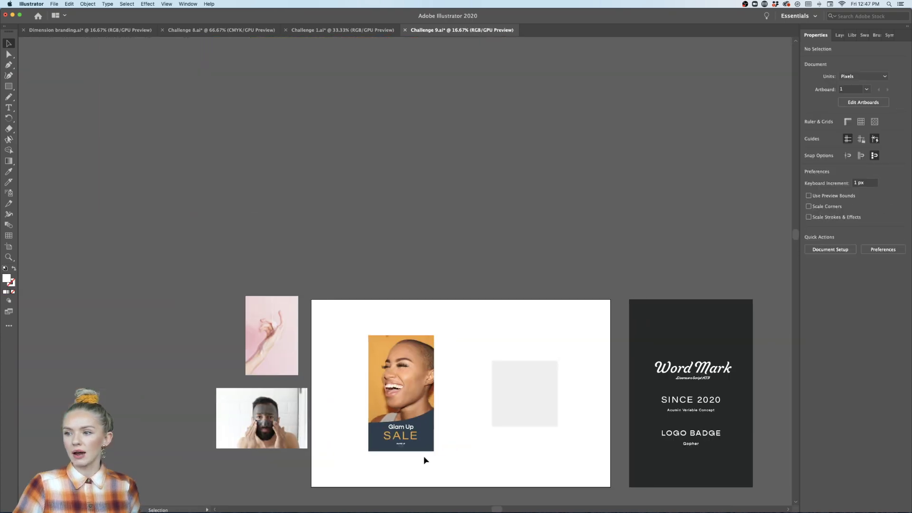
scroll(402, 439, "down", 2)
scroll(402, 440, "right", 1)
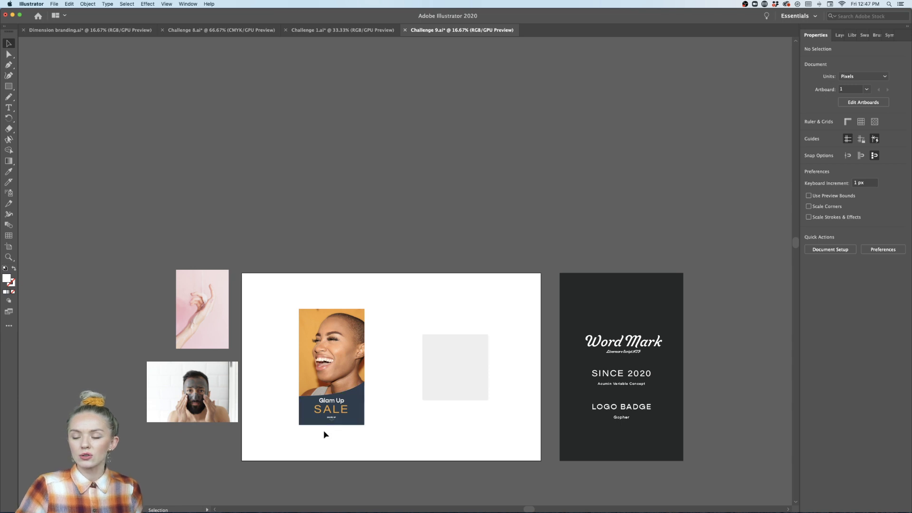
key("super+plus")
left_click(393, 354)
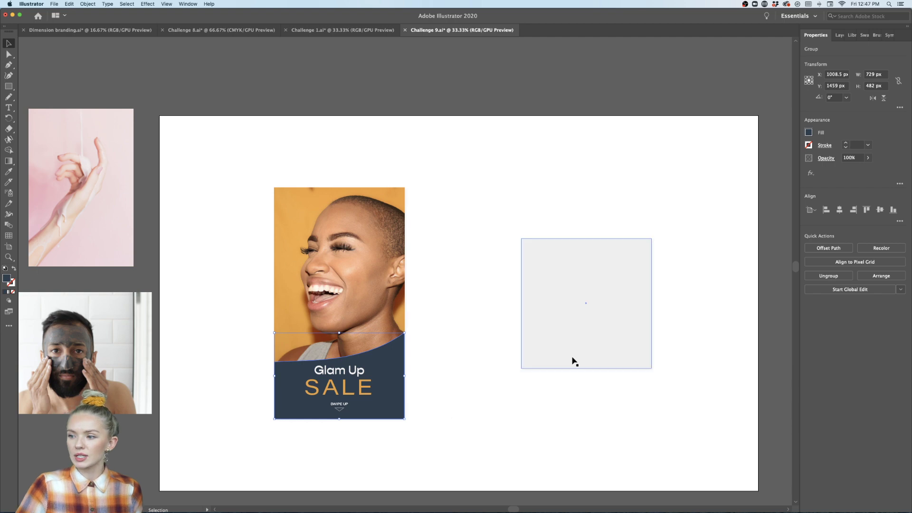
left_click(479, 399)
Move the grey square post frame slightly left, closer to the story design.
scroll(478, 399, "right", 3)
scroll(480, 403, "down", 2)
scroll(480, 403, "right", 3)
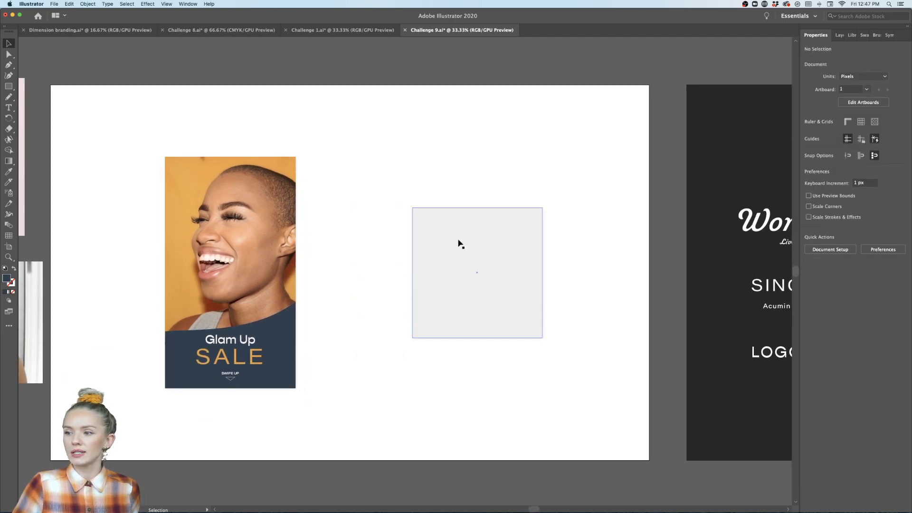
left_click_drag(459, 243, 440, 238)
left_click(472, 367)
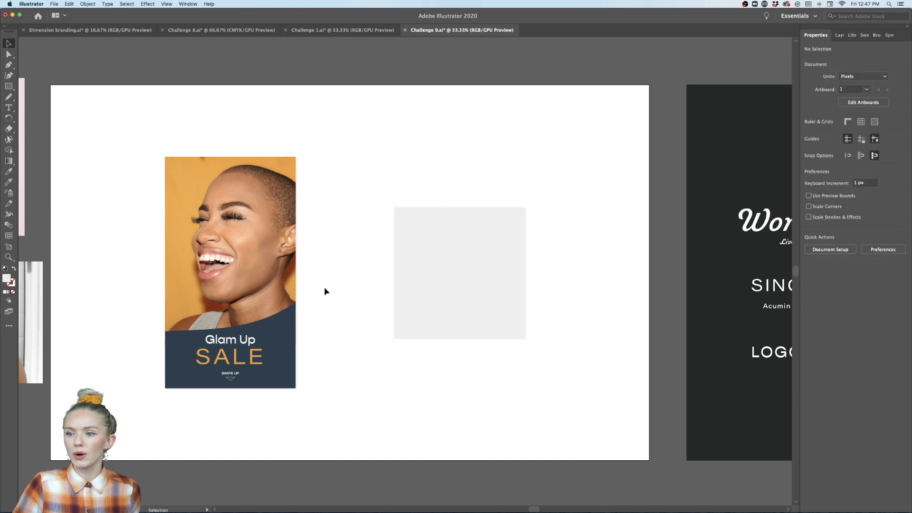
Inspect the finished story layout, checking how the photo, navy shape, logo, SALE and SWIPE UP elements work together.
scroll(363, 382, "right", 2)
scroll(363, 383, "up", 2)
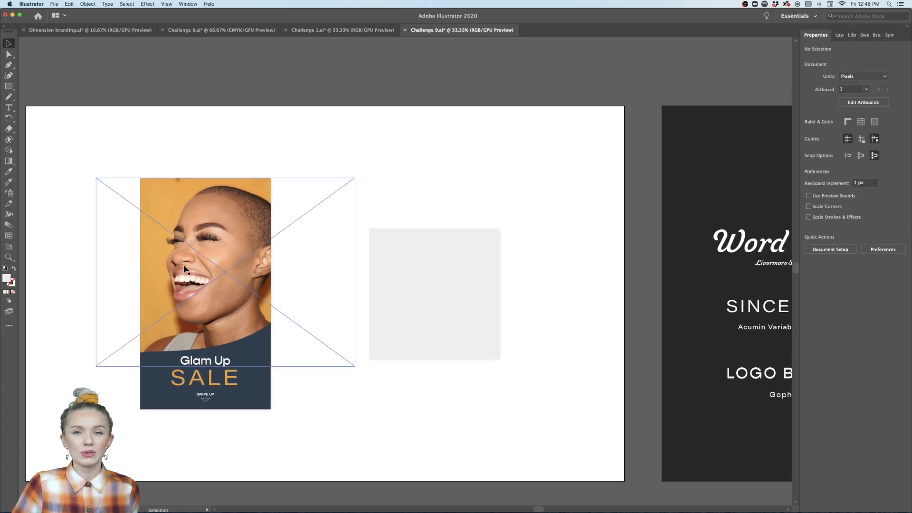
scroll(231, 302, "left", 5)
scroll(230, 302, "right", 5)
scroll(230, 301, "right", 1)
scroll(230, 302, "left", 2)
scroll(230, 301, "down", 1)
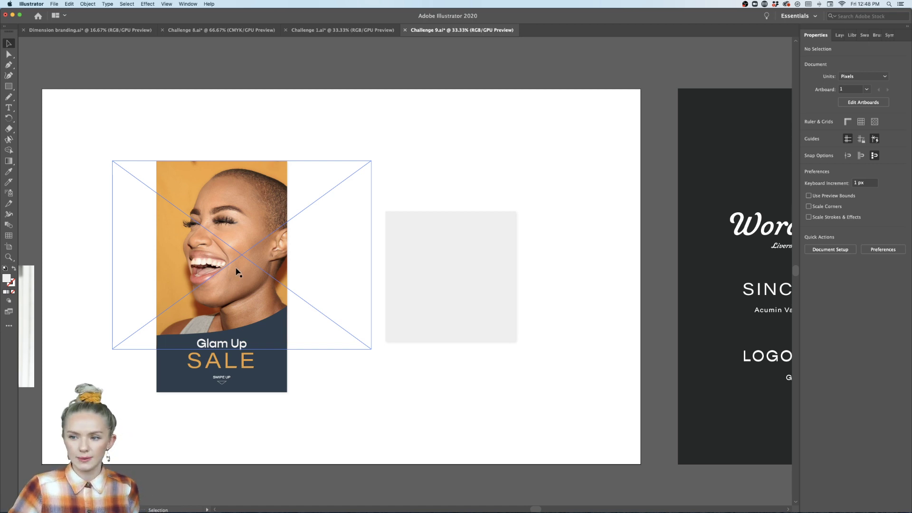
left_click(220, 253)
left_click(226, 375, "shift")
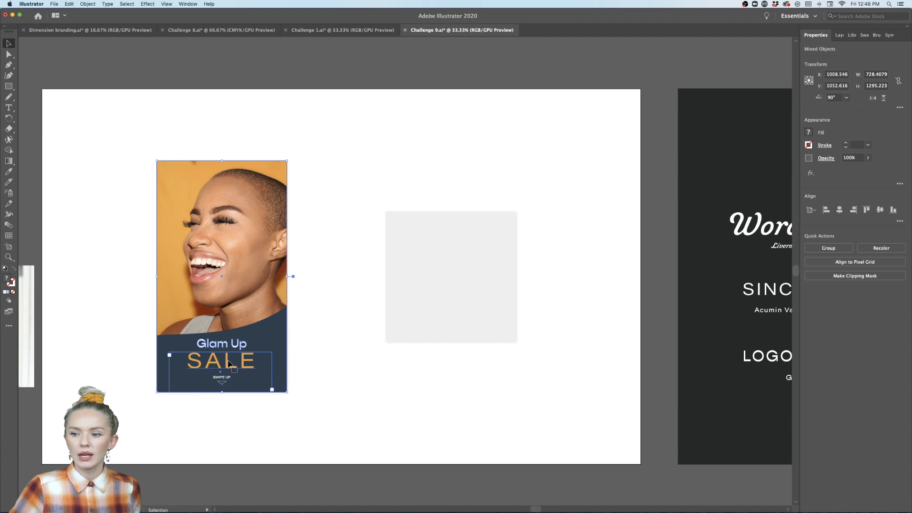
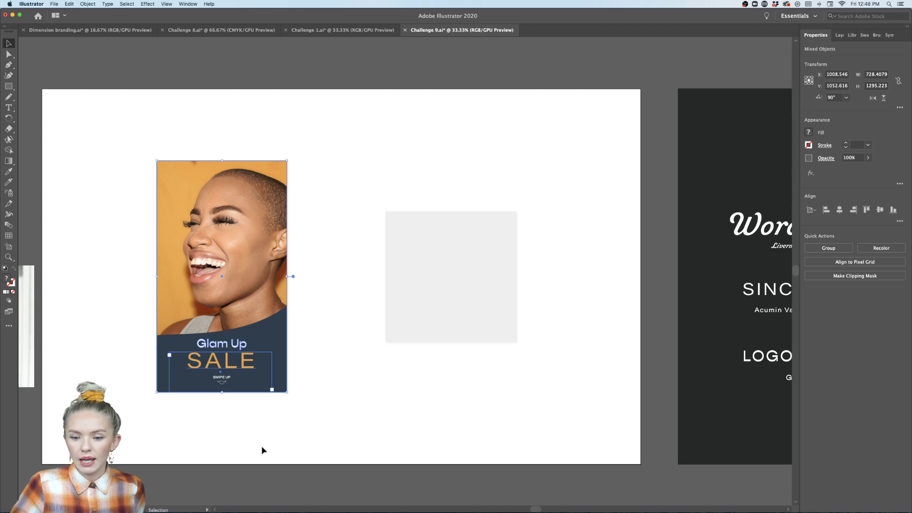
left_click(220, 393)
scroll(220, 393, "up", 3)
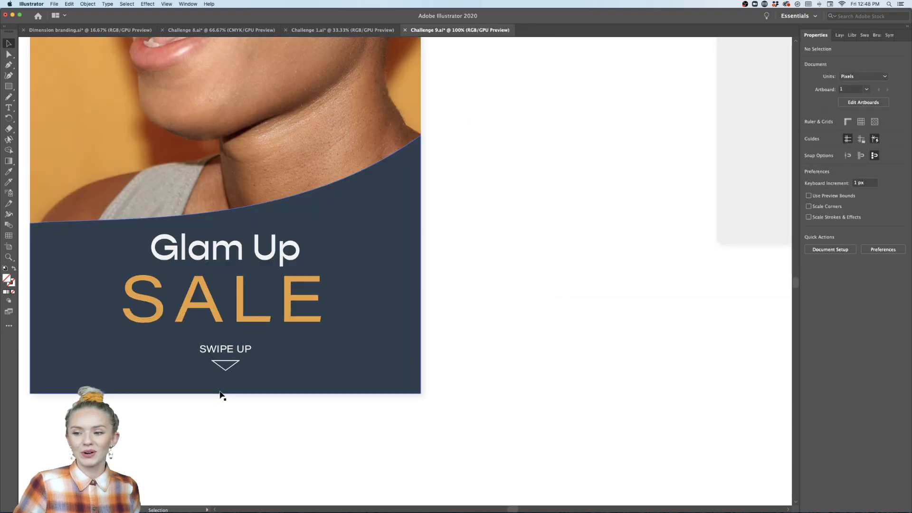
Flip the triangle to point upwards, place it above the SWIPE UP text, and move the pair slightly up.
scroll(242, 378, "left", 2)
left_click(254, 371)
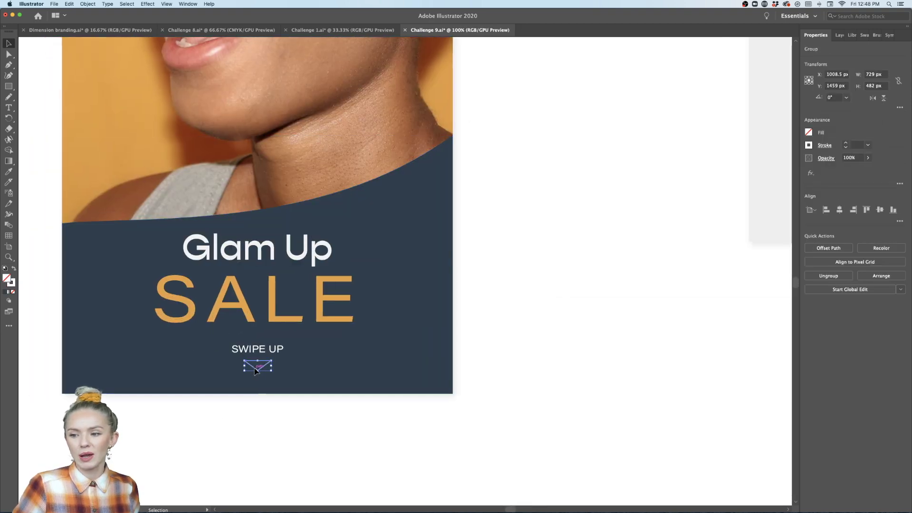
left_click_drag(240, 375, 279, 379)
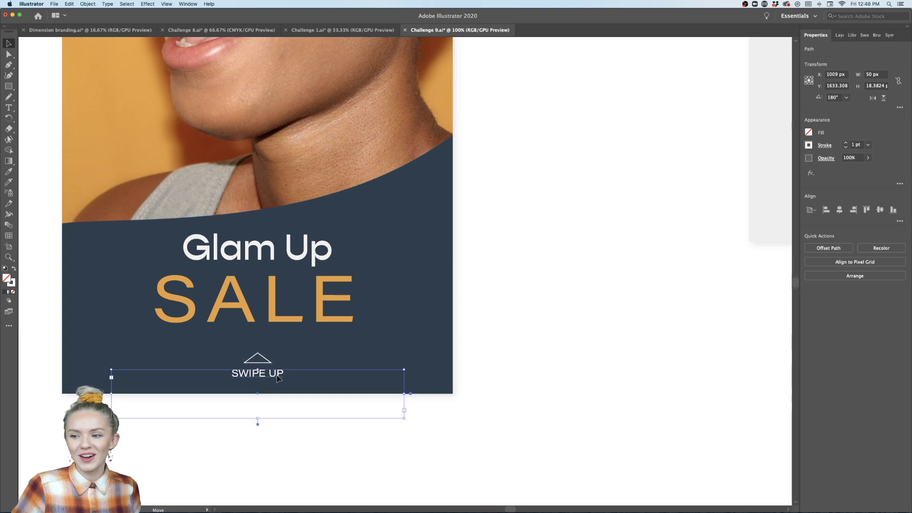
left_click(275, 448)
left_click(265, 375)
left_click(265, 361, "shift")
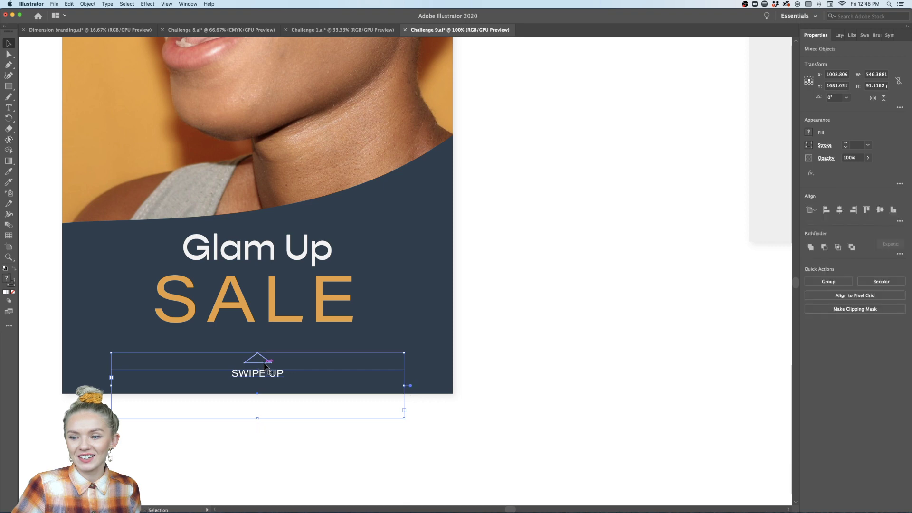
left_click_drag(265, 365, 264, 361)
left_click(283, 449)
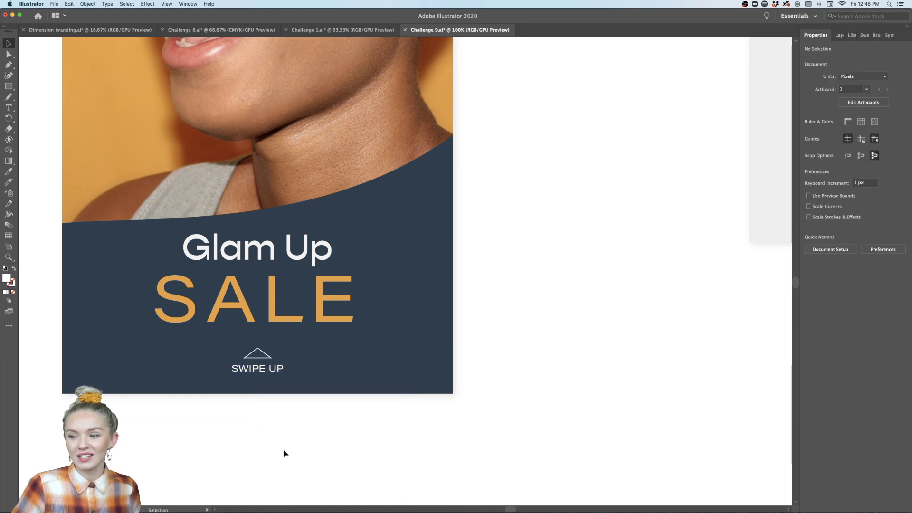
Narrow the outlined triangle above the SWIPE UP text to 38 px wide, keeping it centred.
scroll(283, 449, "down", 3)
scroll(228, 414, "up", 6)
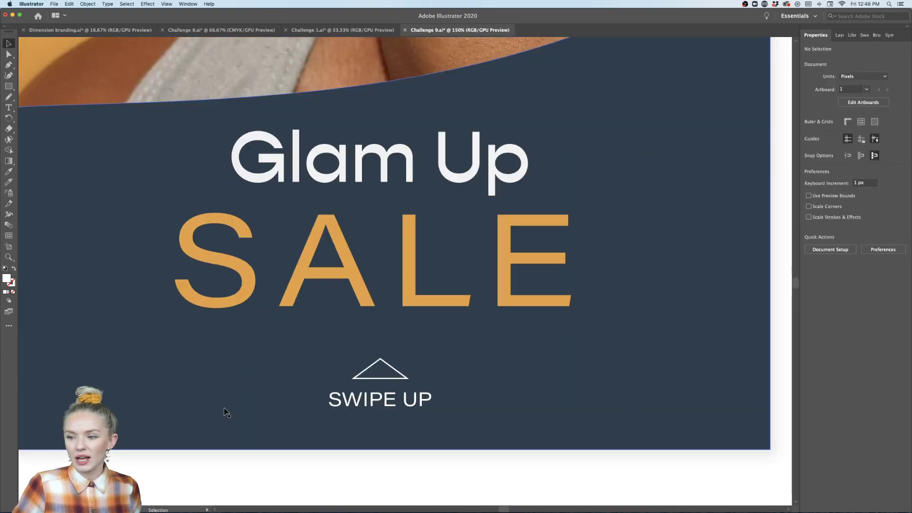
left_click(395, 380)
left_click_drag(408, 370, 401, 371)
scroll(405, 403, "right", 3)
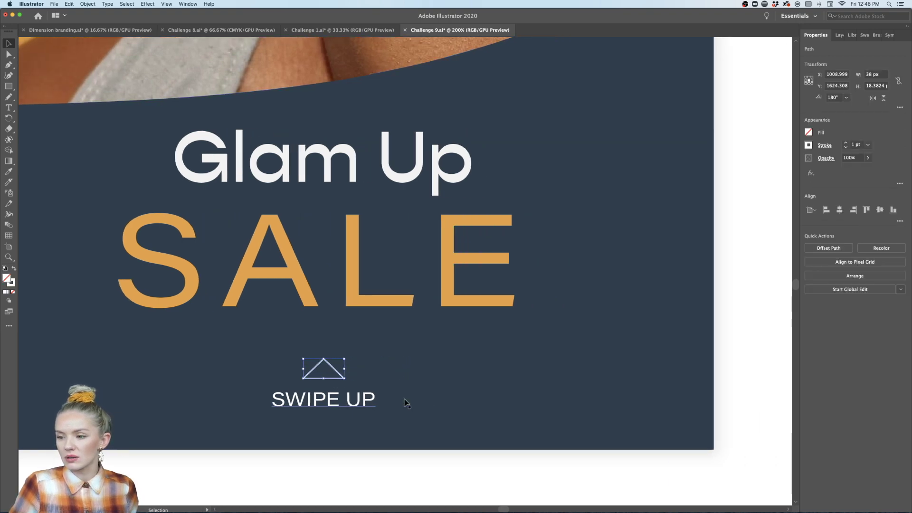
scroll(404, 402, "down", 2)
left_click(385, 484)
Swap the triangle's fill and stroke so it is solid white without an outline.
scroll(385, 484, "down", 3)
scroll(383, 483, "up", 6)
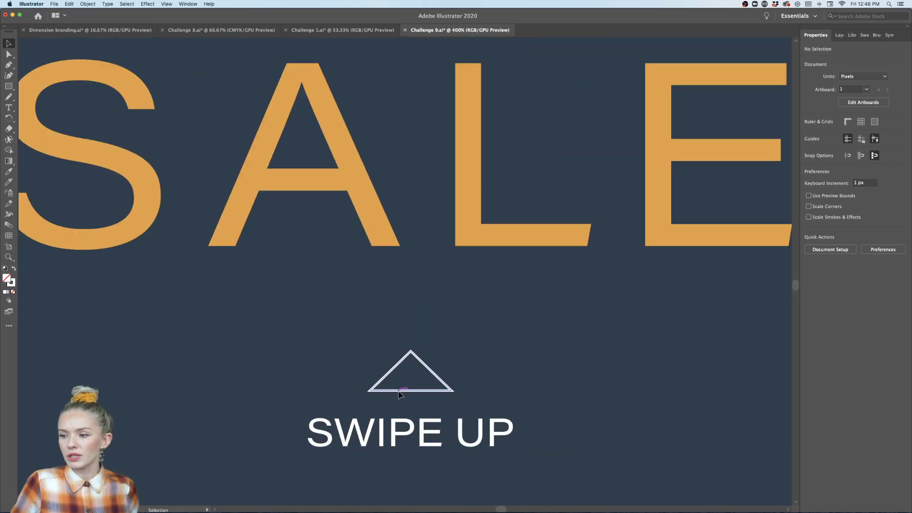
left_click(399, 392)
left_click(13, 269)
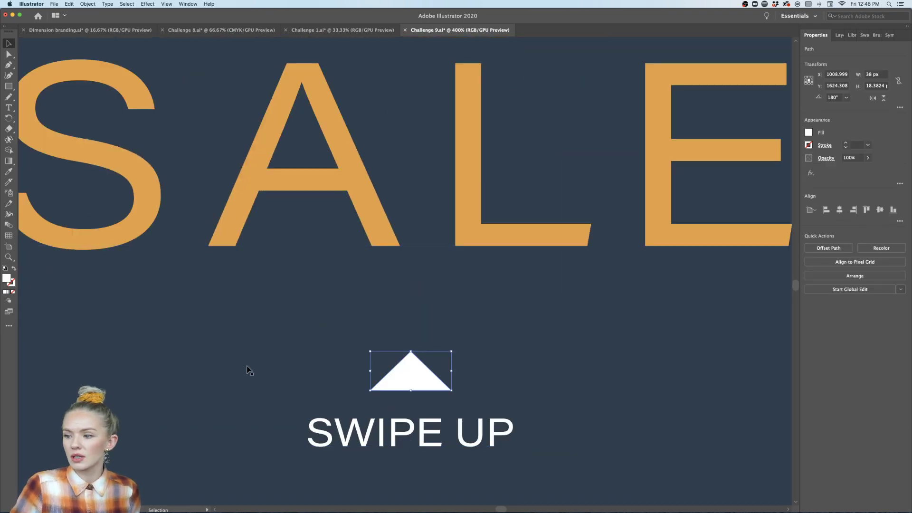
Scale the white triangle down to about 26 px wide and move the SWIPE UP text slightly up beneath it.
left_click_drag(448, 373, 420, 359)
left_click(423, 432)
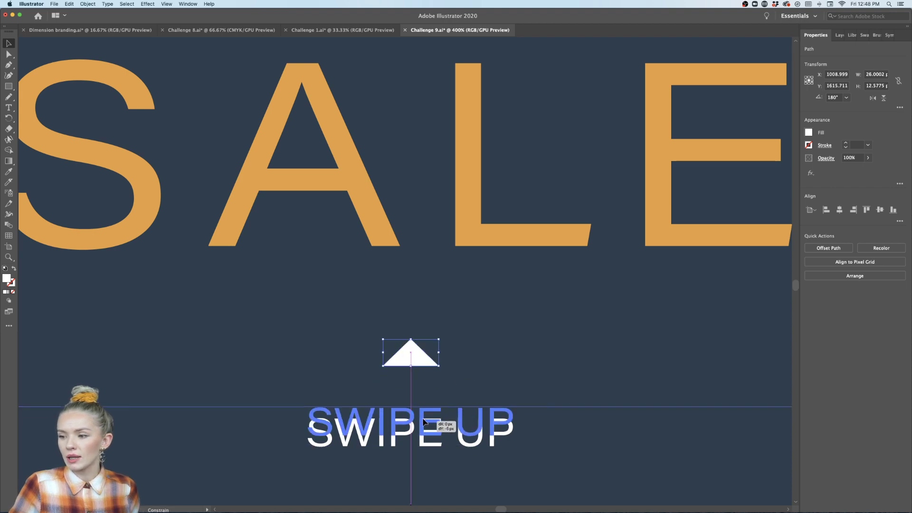
key("super+minus")
key("super+minus")
key("super+minus")
key("super+minus")
key("super+minus")
key("super+minus")
left_click(480, 460)
Copy the navy curved shape with the Glam Up logo and SALE text from the story to just below the square frame.
scroll(480, 460, "right", 3)
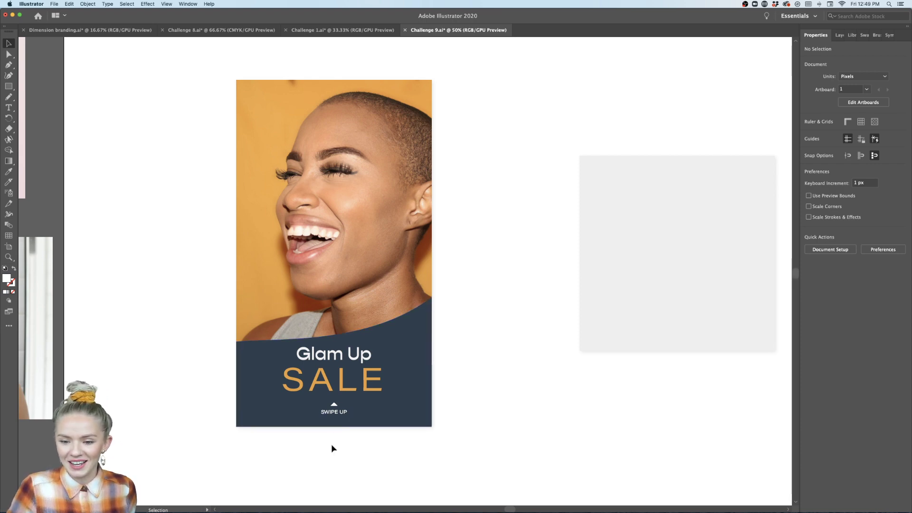
scroll(331, 443, "right", 5)
scroll(332, 443, "up", 1)
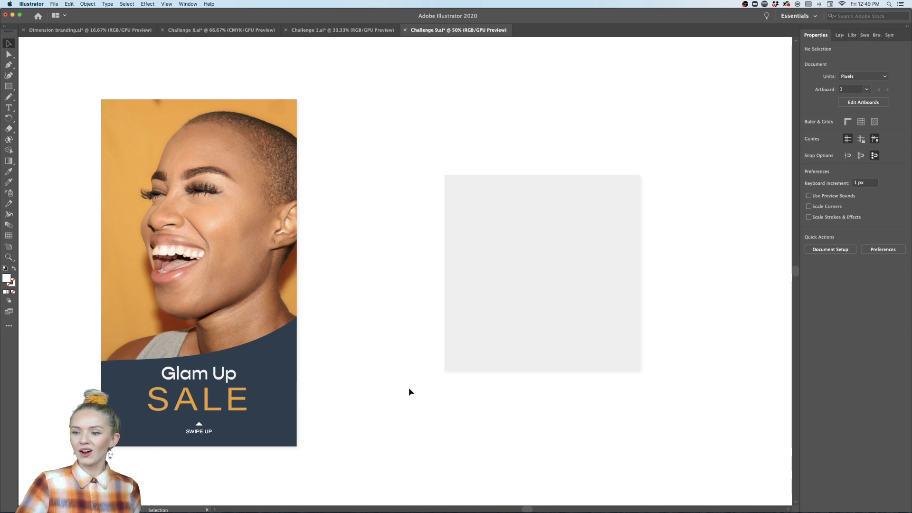
scroll(409, 386, "down", 2)
scroll(380, 390, "up", 1)
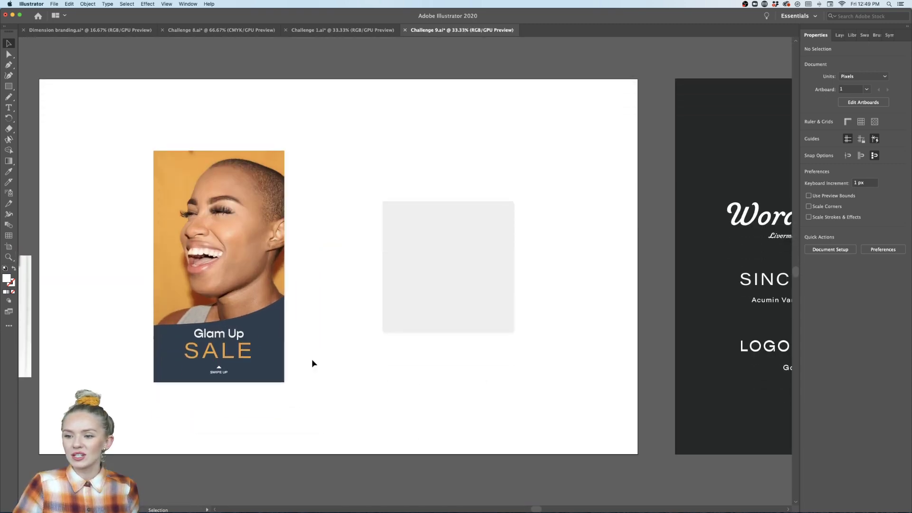
key("super+alt+bracketright")
key("super+alt+bracketright")
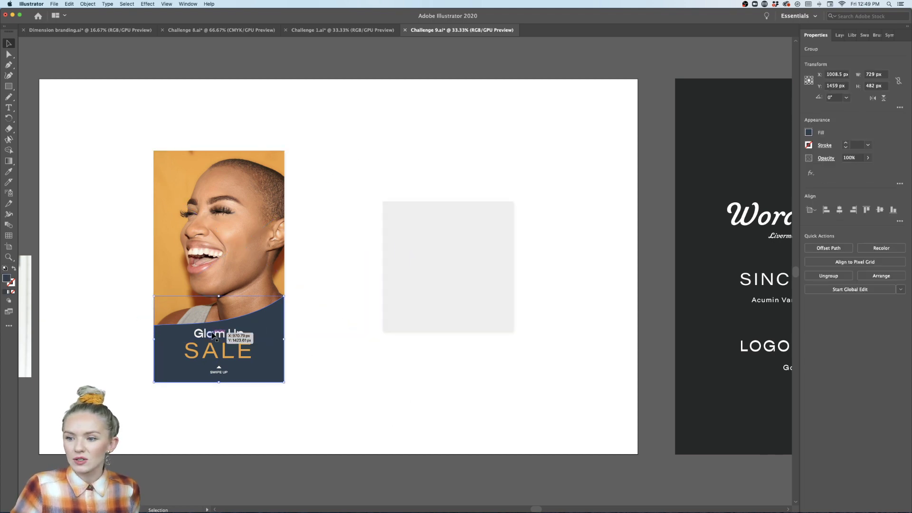
left_click(212, 336)
left_click(219, 369, "shift")
left_click(270, 345, "shift")
left_click_drag(268, 322, 503, 388)
left_click(583, 377)
scroll(583, 378, "right", 2)
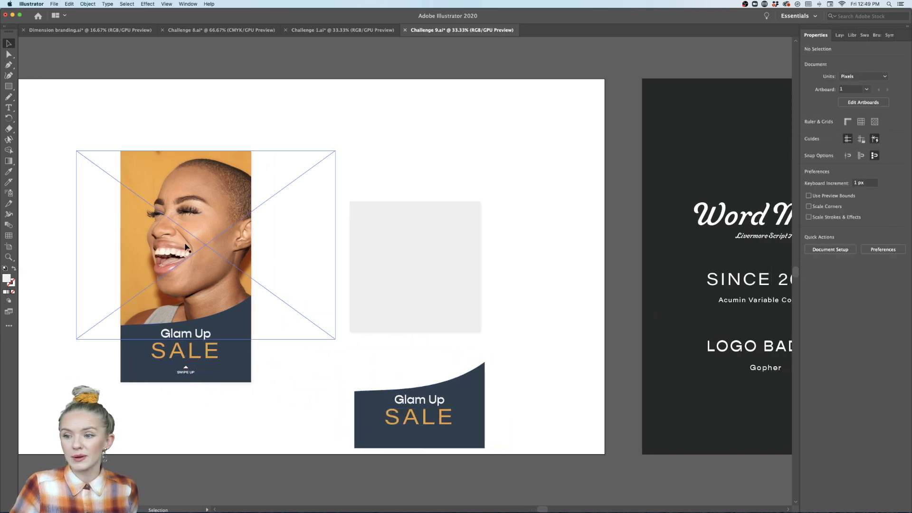
Duplicate the story's masked photo over the grey square frame, bring it to the front and align it with the frame's top corners.
left_click(181, 251)
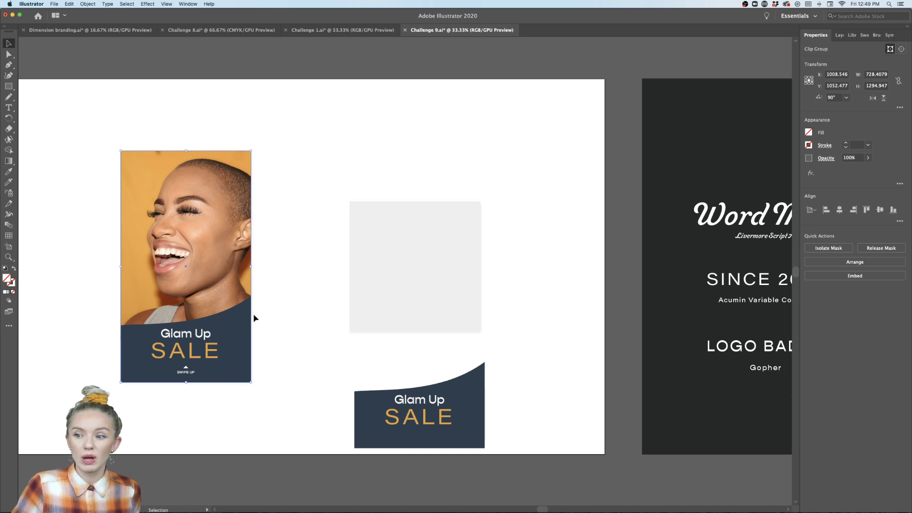
left_click_drag(180, 242, 471, 252)
right_click(435, 174)
mouse_move(475, 261)
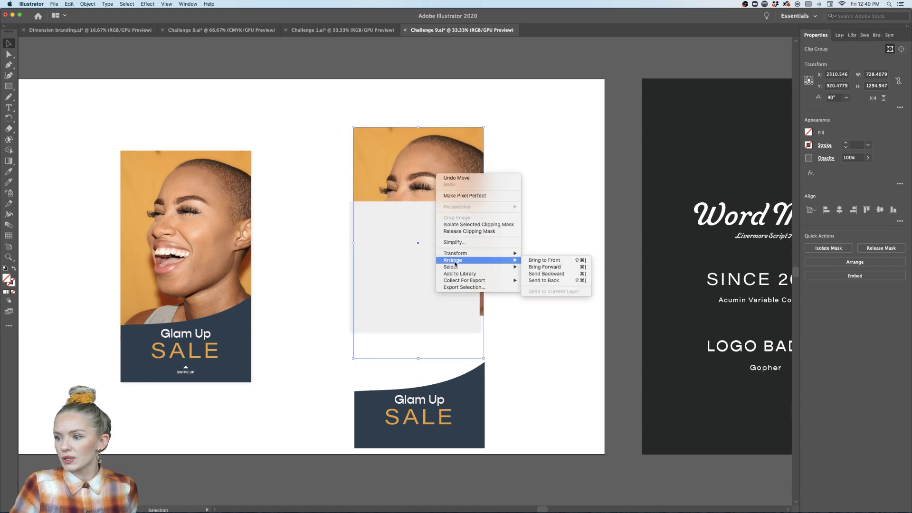
left_click(545, 260)
left_click_drag(423, 186, 430, 250)
scroll(427, 247, "down", 3)
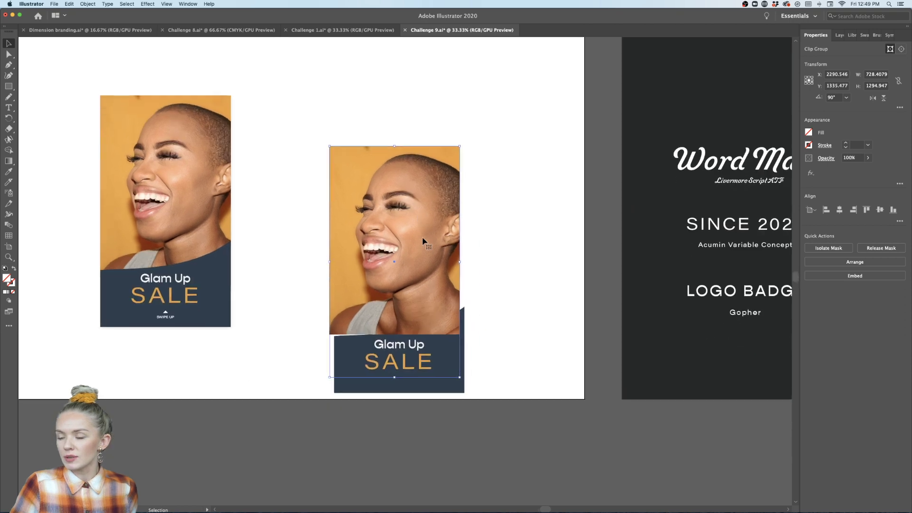
double_click(331, 281)
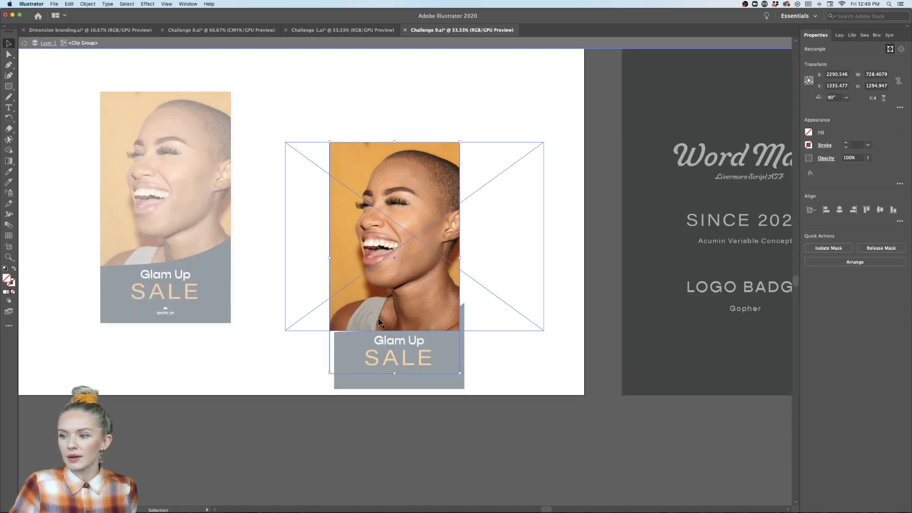
left_click(576, 281)
scroll(238, 250, "up", 2)
scroll(238, 250, "right", 2)
left_click_drag(334, 231, 282, 233)
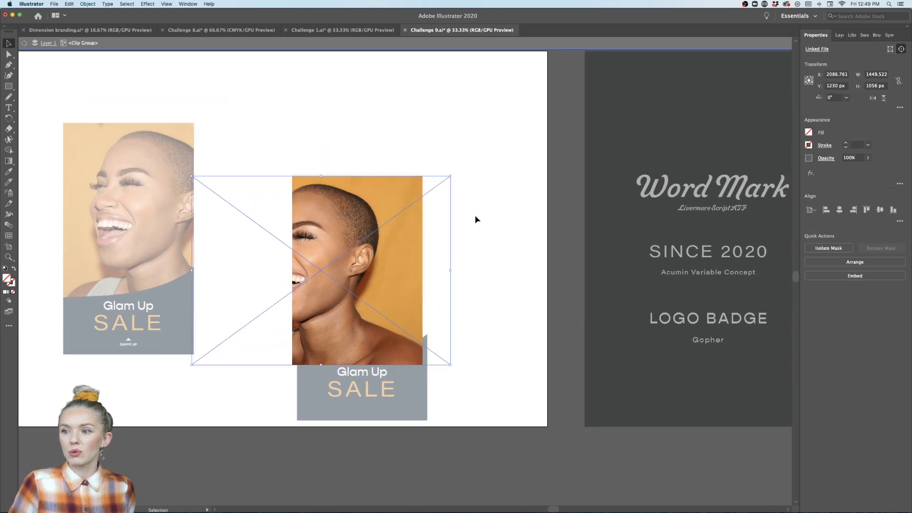
key("super+z")
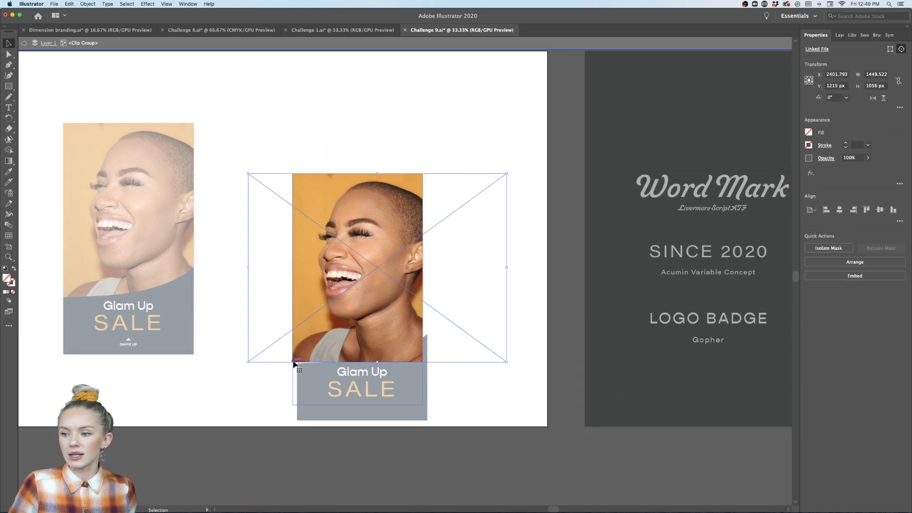
double_click(296, 364)
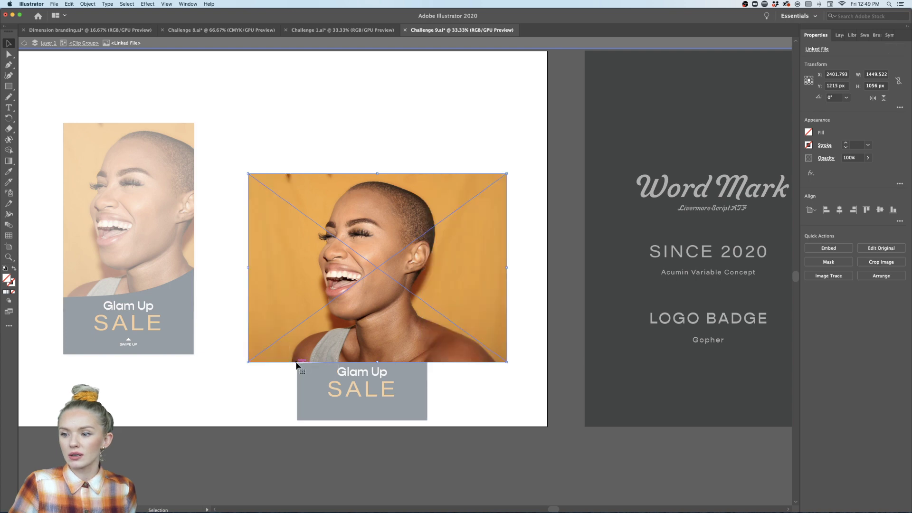
double_click(226, 395)
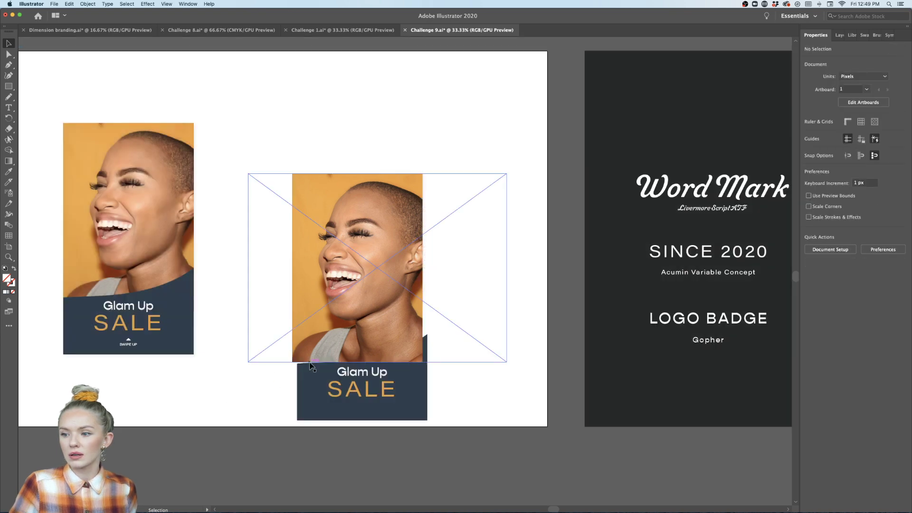
Shorten the copied photo's clipping mask to a square and scale the photo down inside it to show the whole head.
double_click(294, 359)
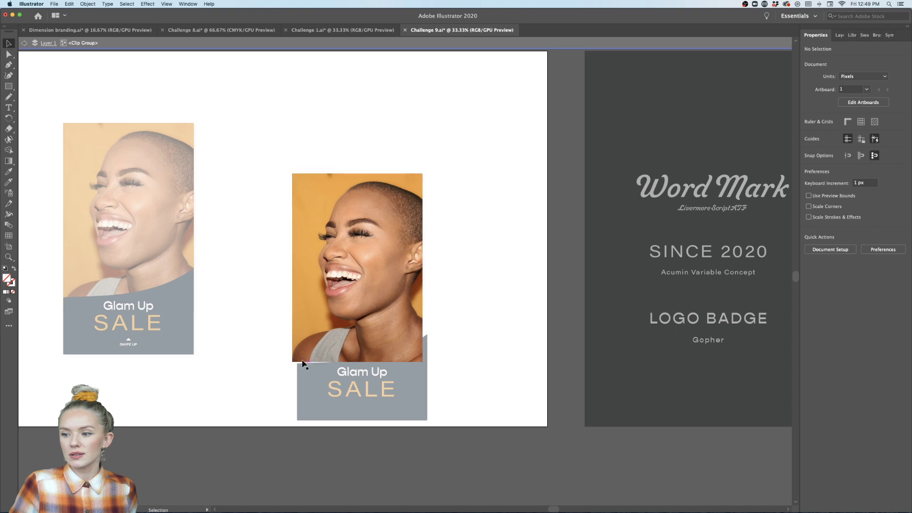
left_click_drag(356, 404, 356, 299)
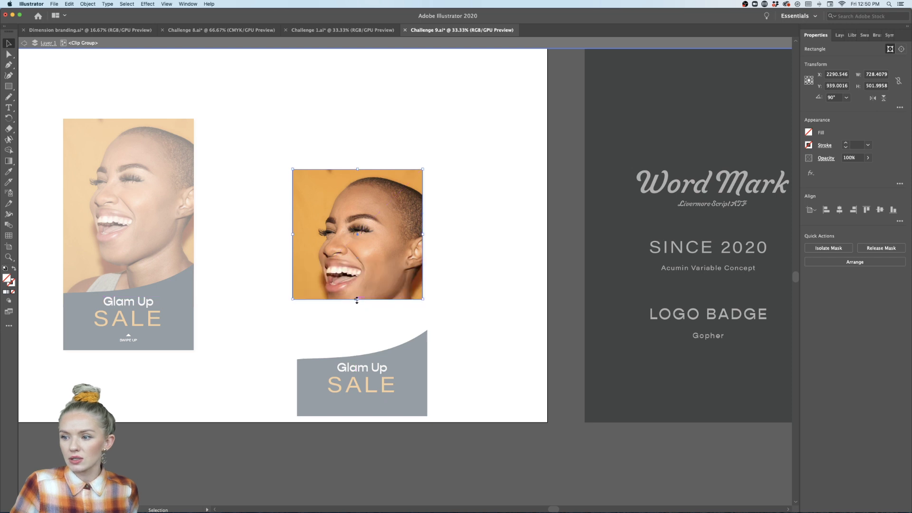
left_click(377, 235)
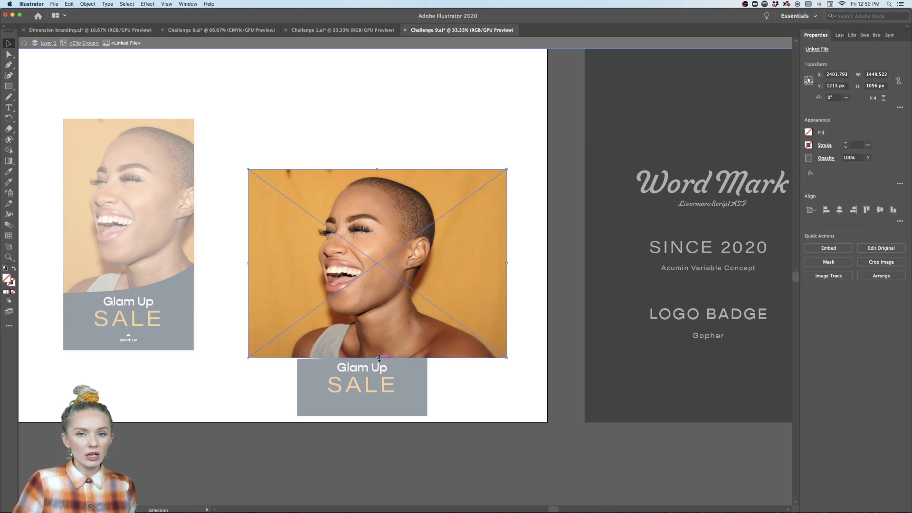
left_click_drag(378, 358, 375, 304)
double_click(480, 366)
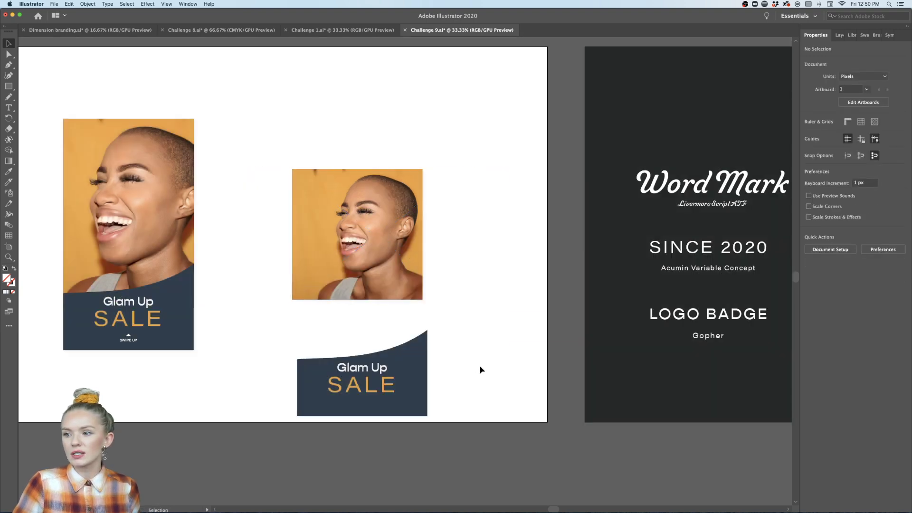
Move the copied Glam Up logo and SALE text off the navy shape to the empty area below the artboard.
scroll(480, 345, "up", 1)
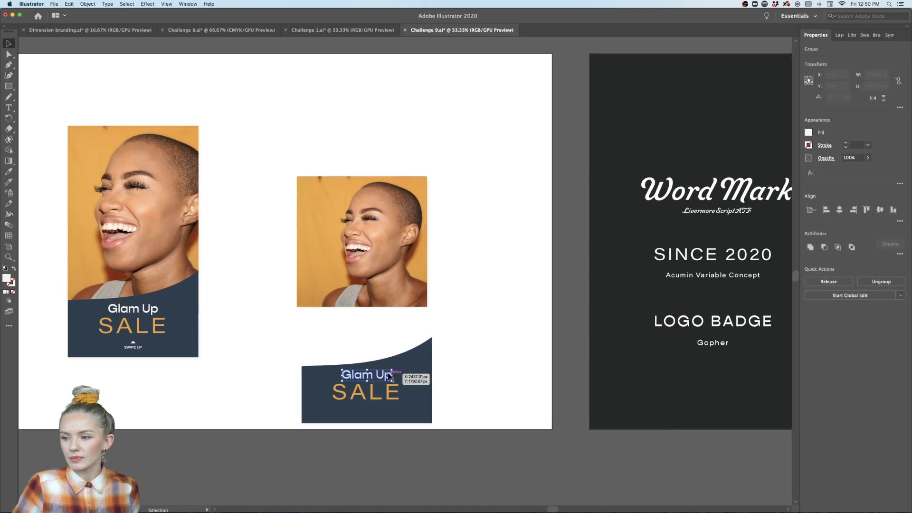
double_click(349, 425)
double_click(502, 436)
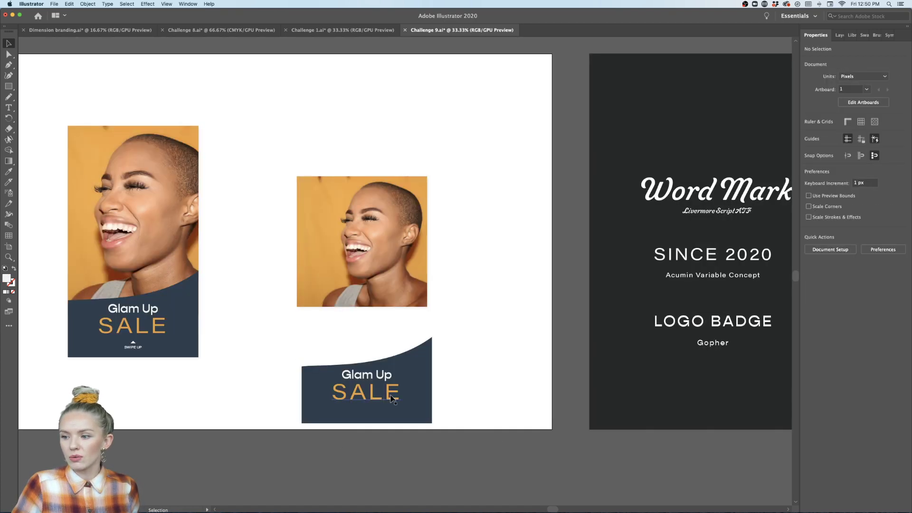
left_click_drag(382, 375, 358, 452)
left_click_drag(384, 414, 447, 497)
Place the copied navy shape along the square photo's bottom edge, bring it to the front and reduce its height to 261 px.
left_click_drag(411, 399, 402, 283)
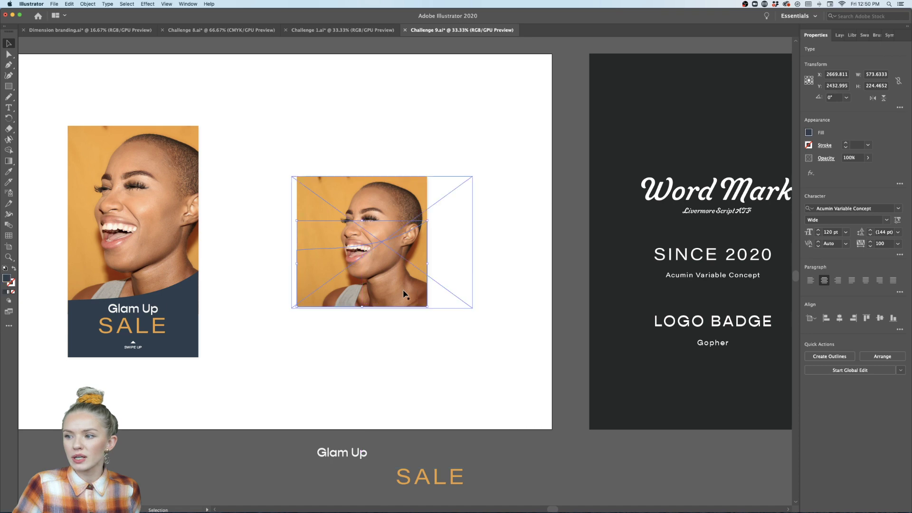
right_click(366, 273)
mouse_move(426, 362)
left_click(460, 358)
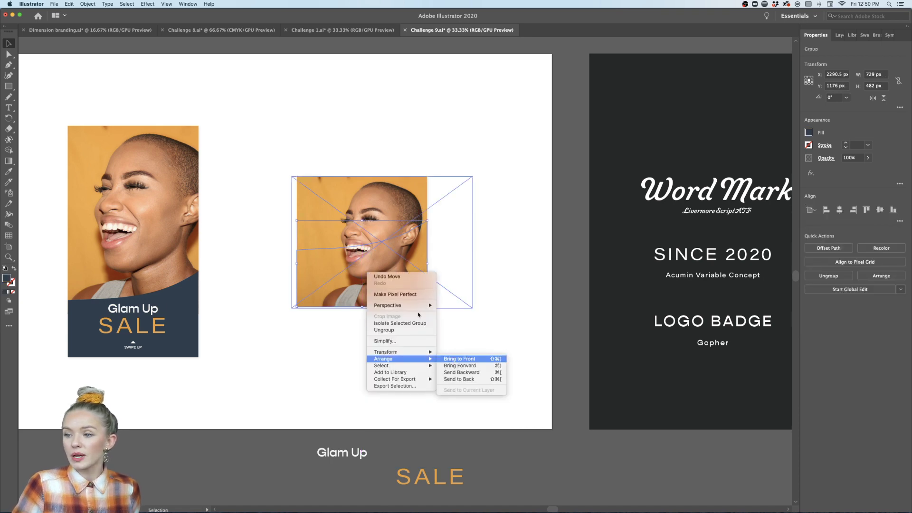
left_click_drag(363, 222, 363, 260)
left_click(423, 357)
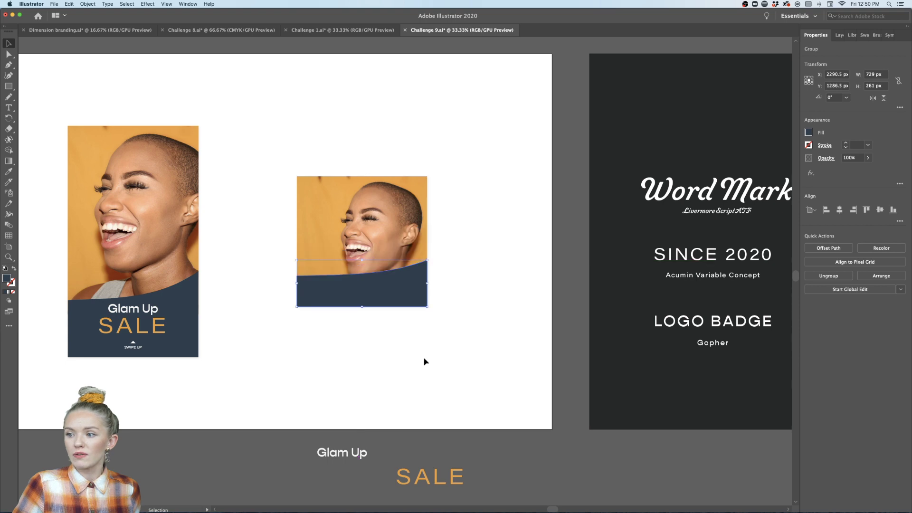
Delete the navy curved shape from the square photo.
scroll(424, 357, "up", 1)
left_click(405, 332)
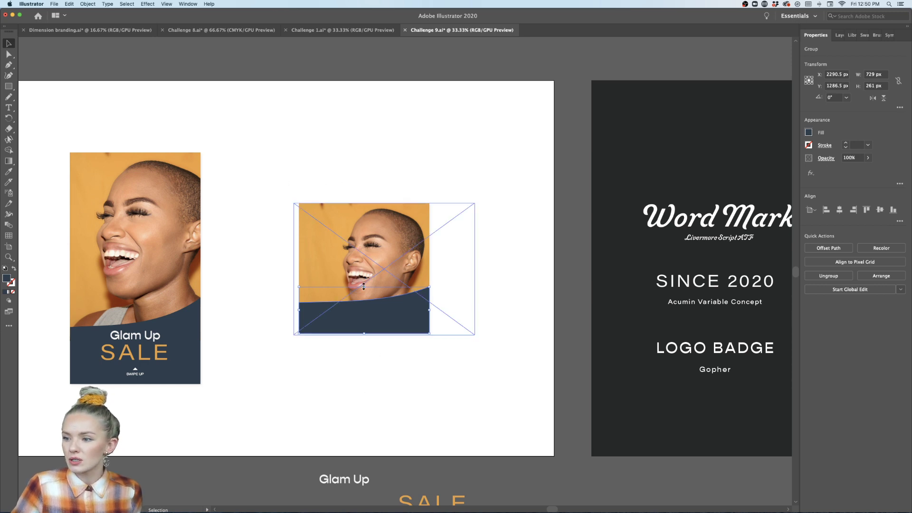
key("Delete")
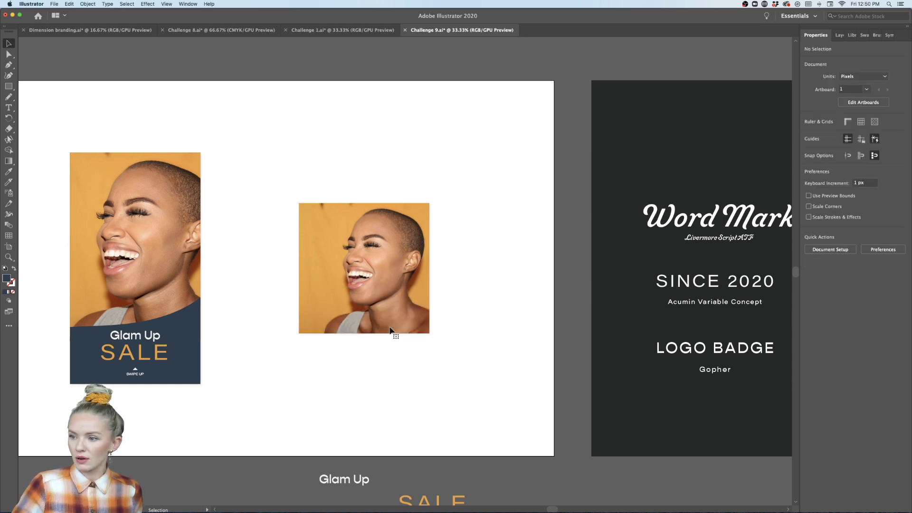
Draw a navy rectangle of 729 by 140 px across the lower part of the square photo and open its transparency settings.
scroll(391, 337, "down", 2)
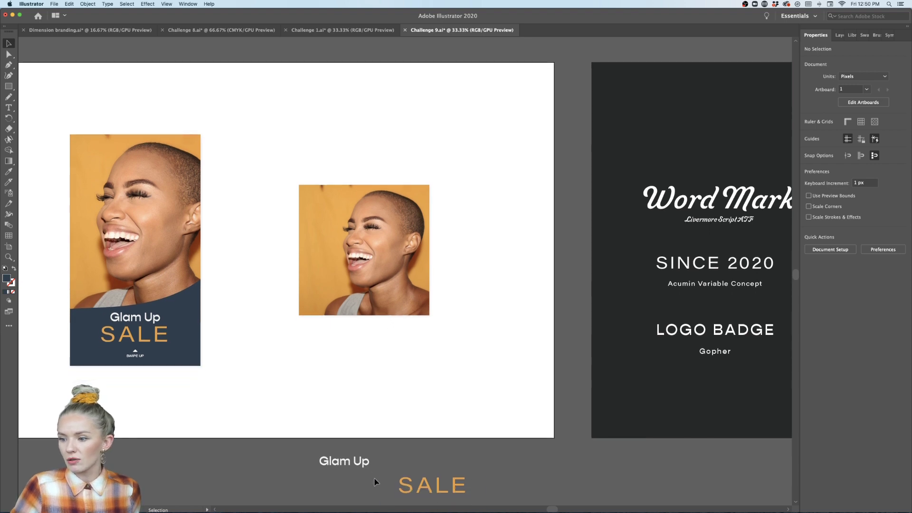
left_click(8, 86)
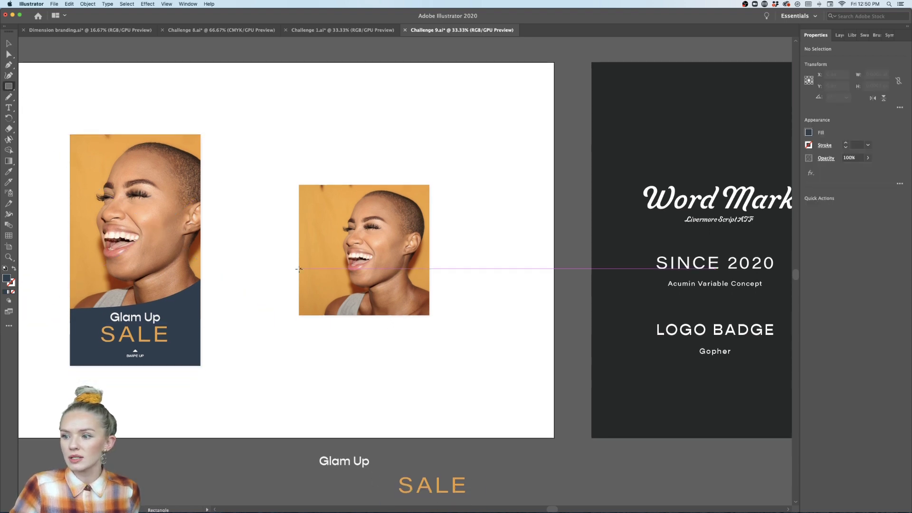
left_click_drag(298, 272, 429, 297)
key("super+equal")
left_click_drag(246, 287, 247, 287)
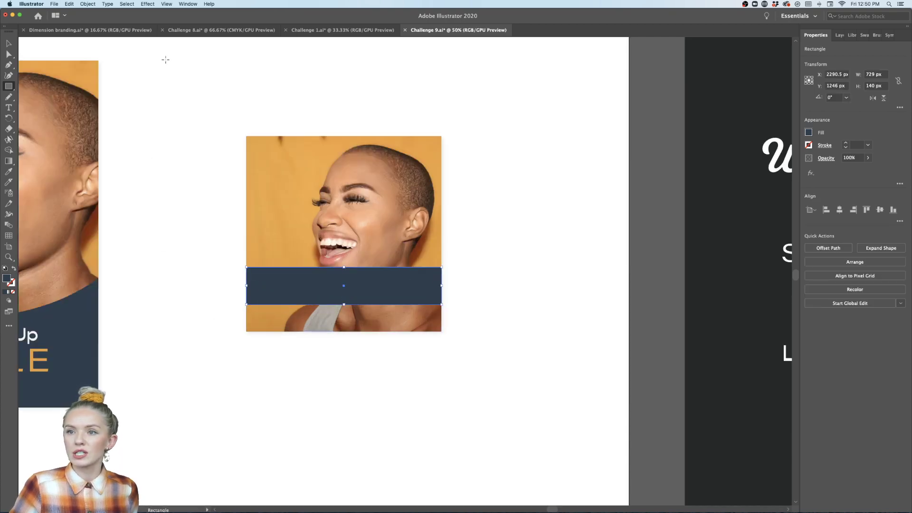
left_click(187, 4)
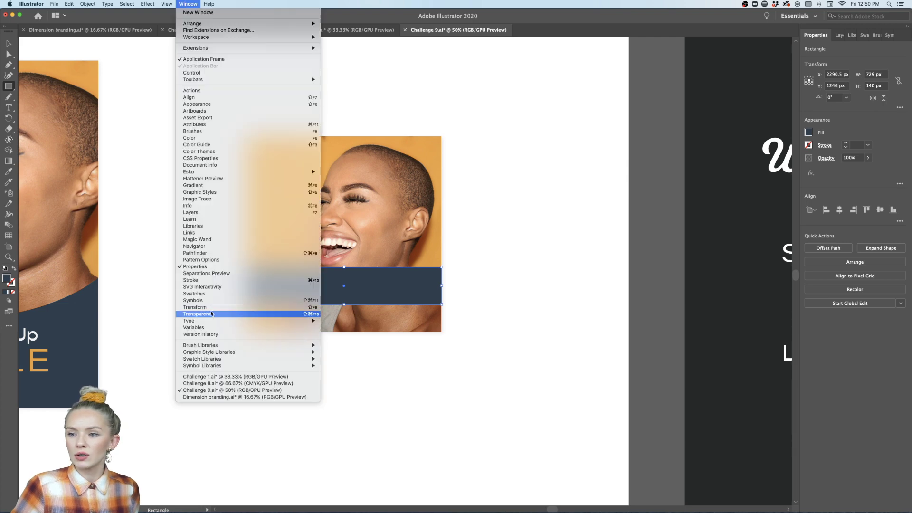
left_click(228, 314)
Try the Darken, Screen, Color Dodge, Difference, Exclusion, Hue and Saturation blending modes on the navy rectangle.
left_click(639, 320)
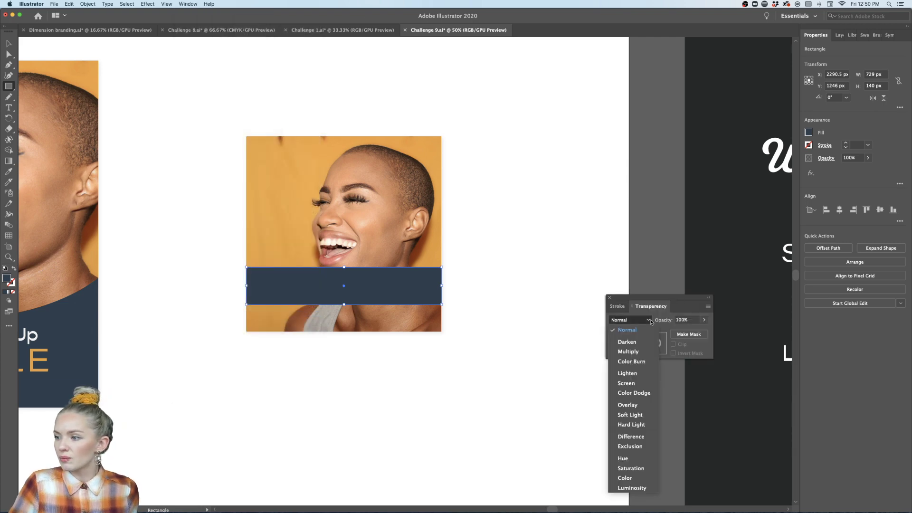
left_click(626, 342)
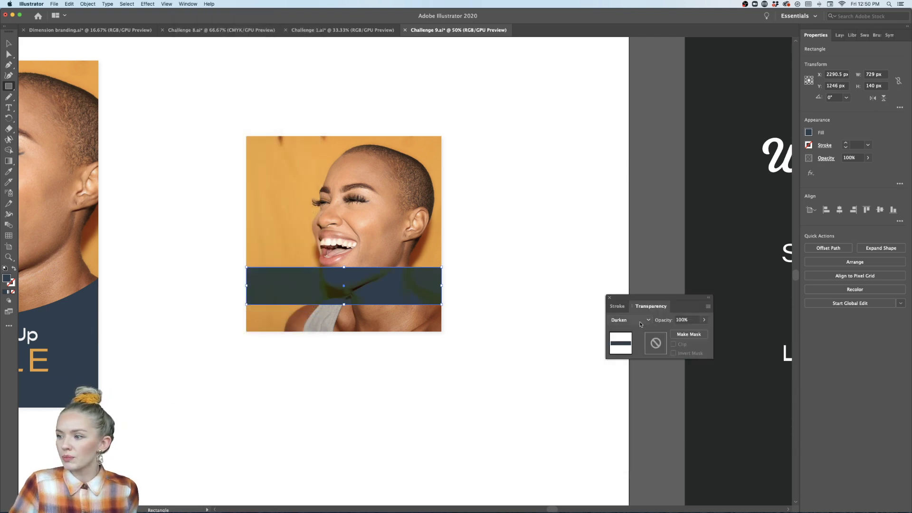
left_click(640, 321)
left_click(639, 384)
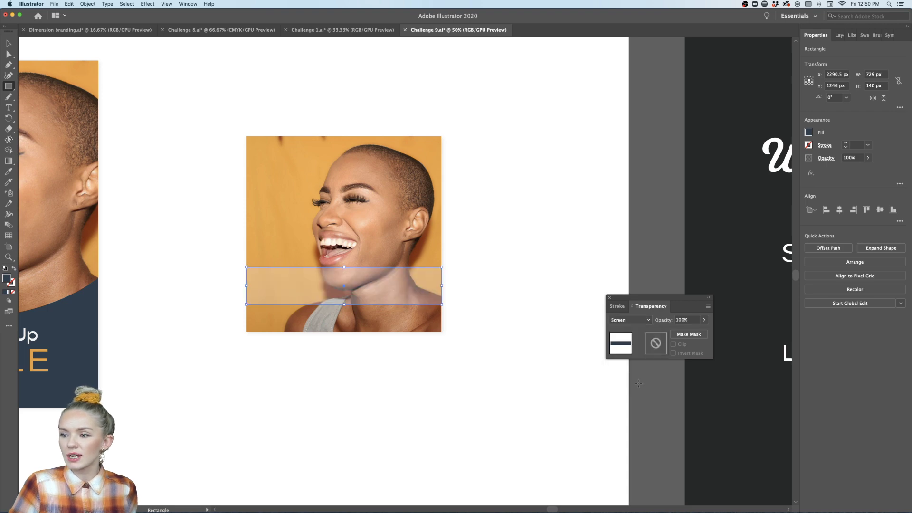
left_click(639, 321)
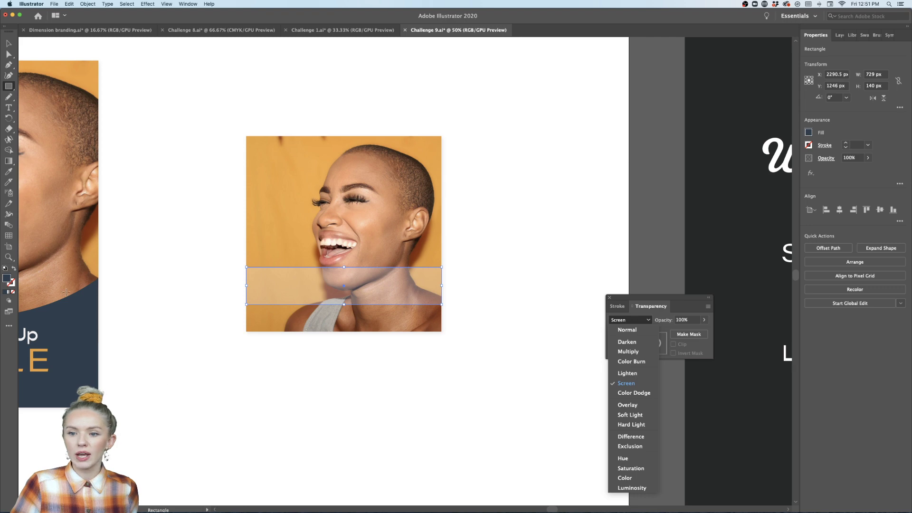
left_click(622, 393)
left_click(629, 320)
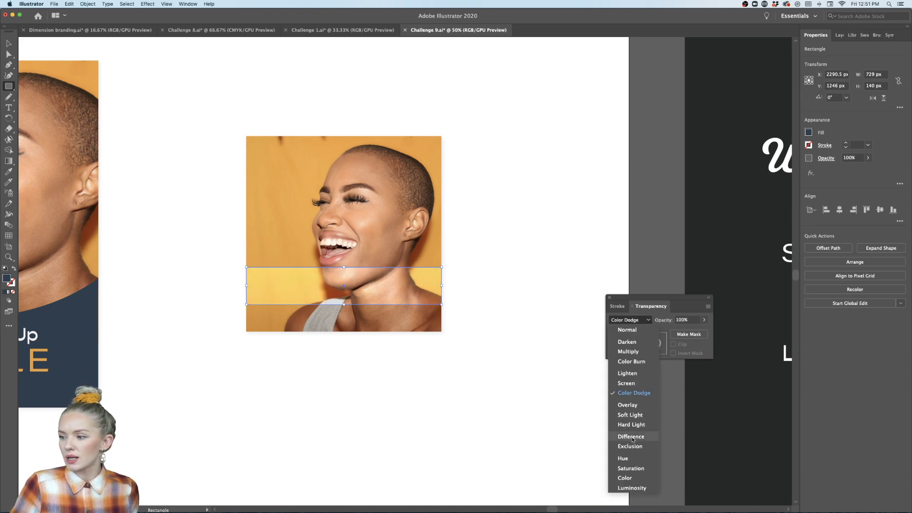
left_click(629, 428)
left_click(636, 321)
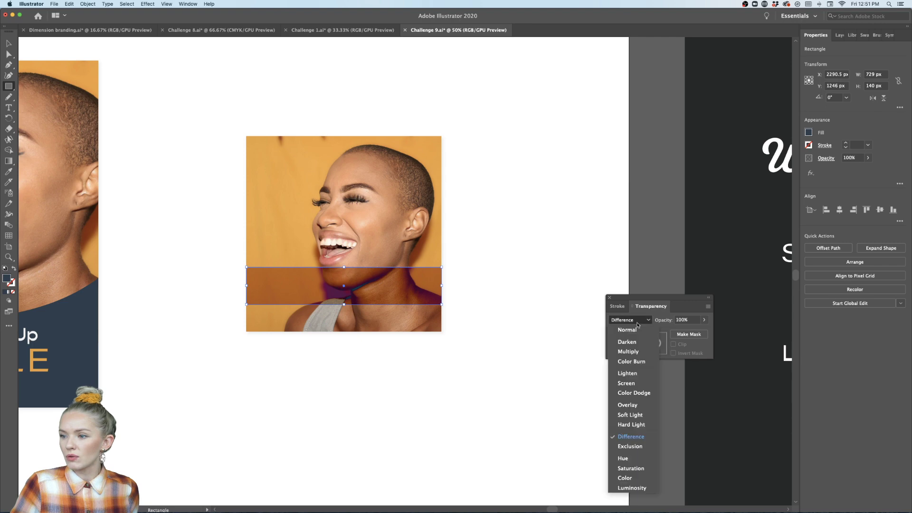
left_click(629, 438)
left_click(636, 319)
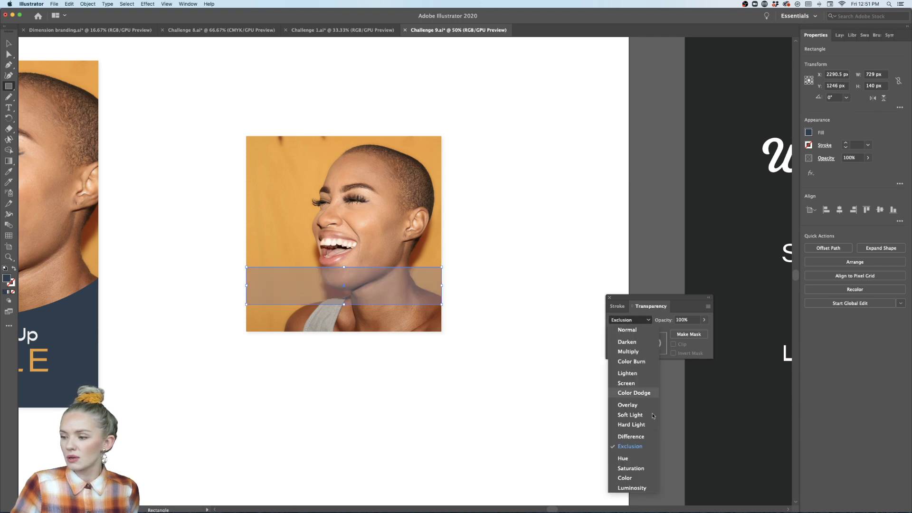
left_click(647, 460)
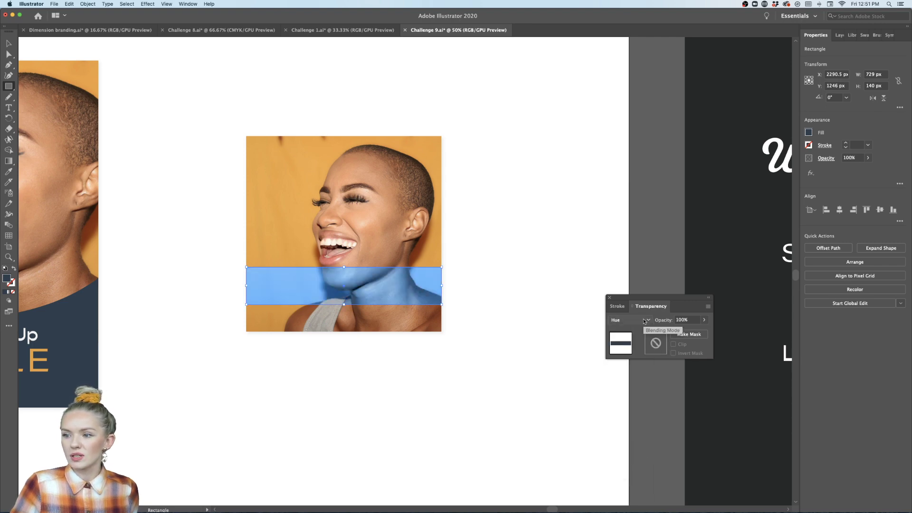
left_click(645, 321)
left_click(630, 468)
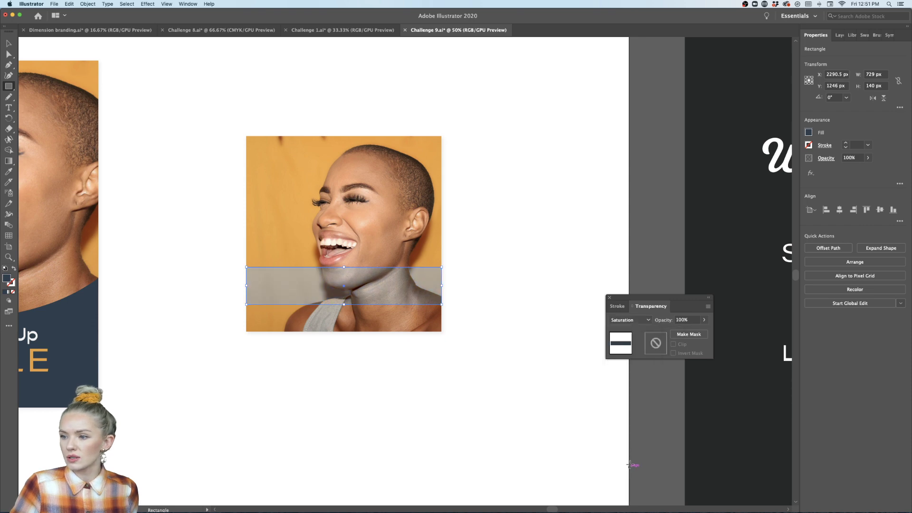
left_click(638, 326)
left_click(636, 341)
Set the rectangle's blending mode to Multiply and its opacity to 32%.
left_click(635, 321)
left_click(627, 349)
left_click(704, 320)
left_click(688, 331)
left_click_drag(685, 331, 681, 331)
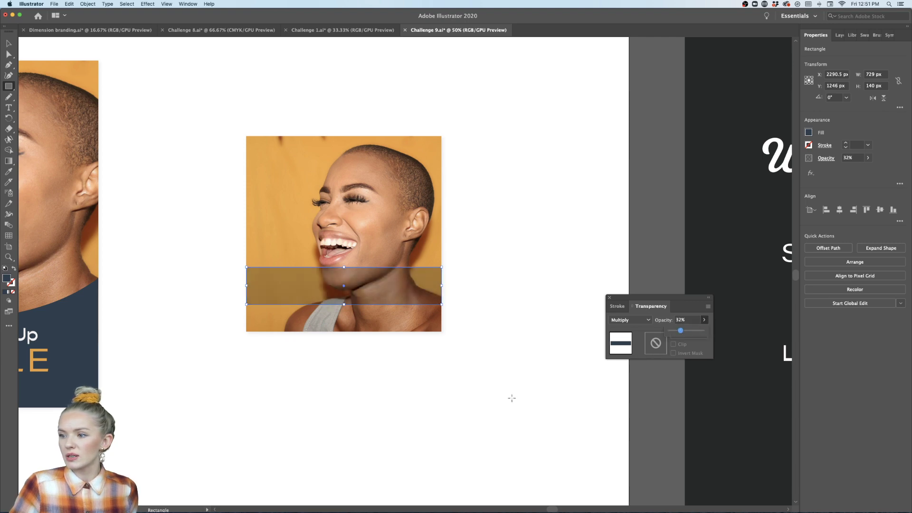
left_click(511, 401)
left_click(429, 277)
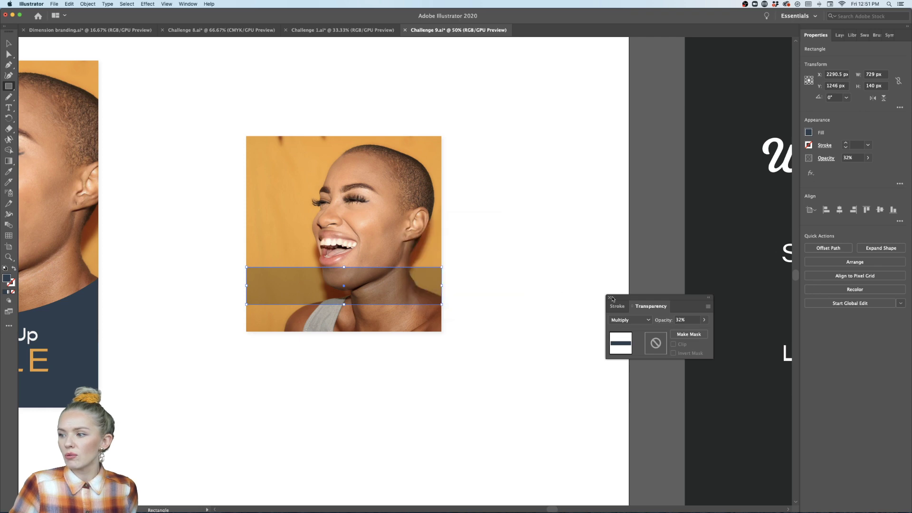
left_click(611, 298)
Move the translucent band down so it sits flush with the square photo's bottom edge.
left_click(8, 43)
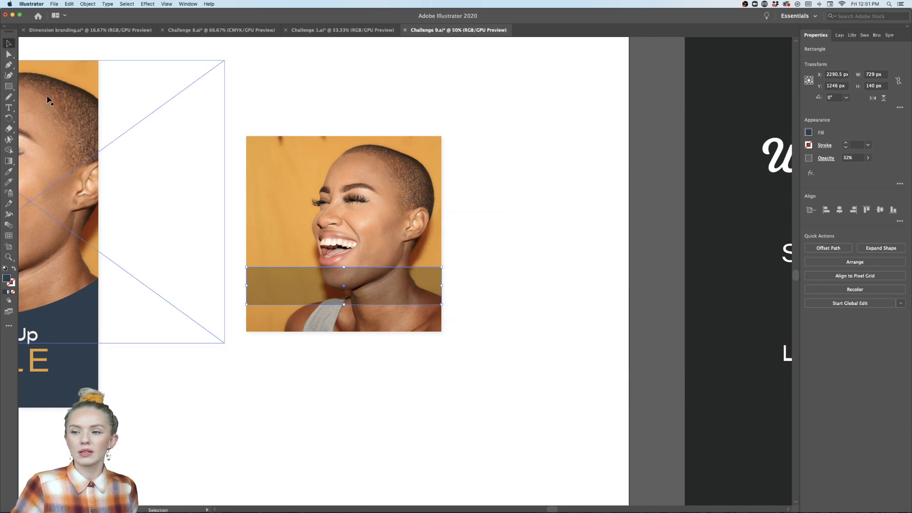
left_click(315, 386)
left_click_drag(402, 294, 405, 321)
left_click(431, 384)
Place the orange SALE text centred on the translucent band and bring it to the front.
scroll(432, 384, "down", 1)
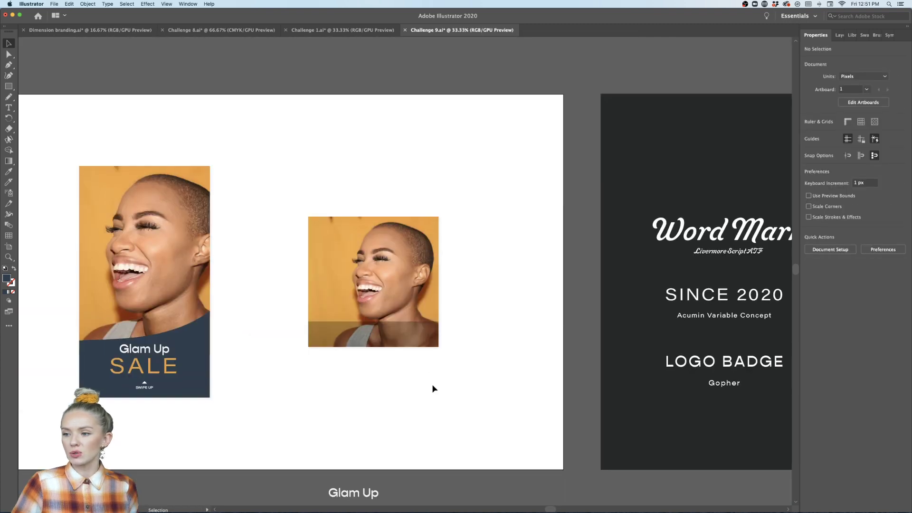
scroll(431, 384, "down", 3)
left_click_drag(468, 457, 400, 273)
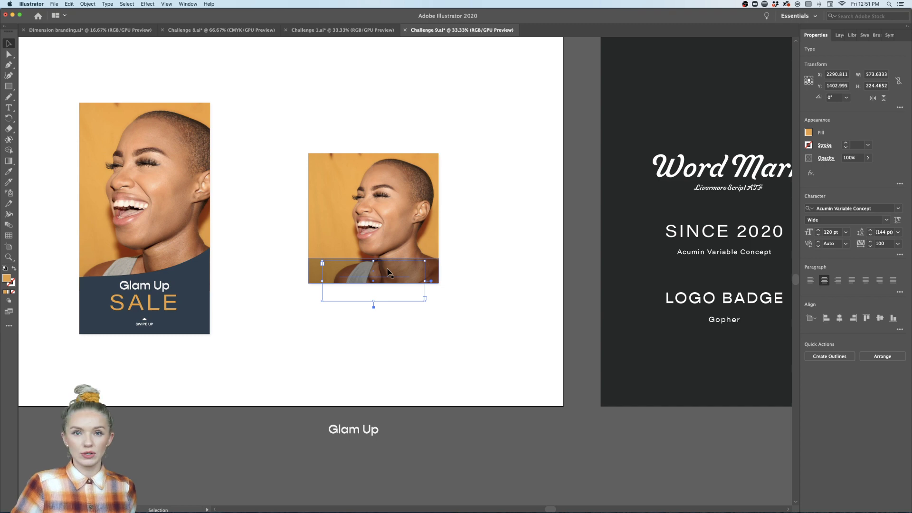
scroll(405, 269, "up", 3)
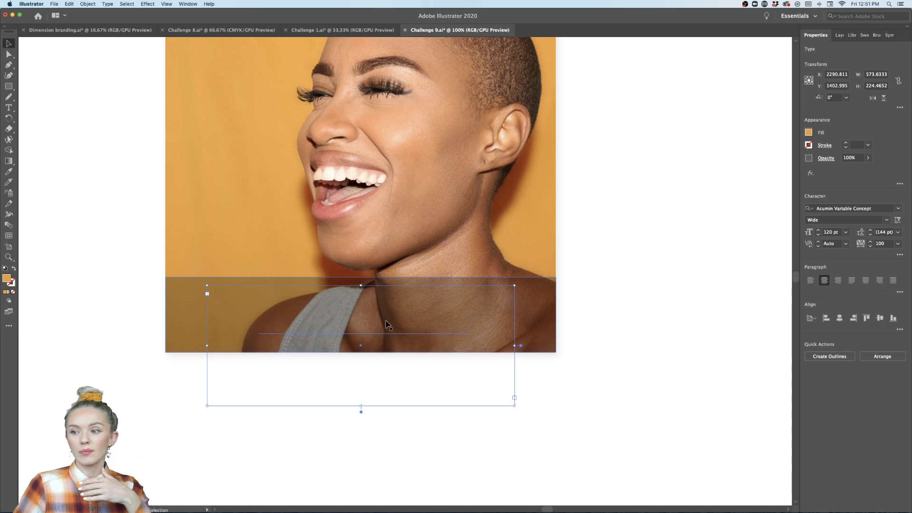
scroll(388, 325, "up", 1)
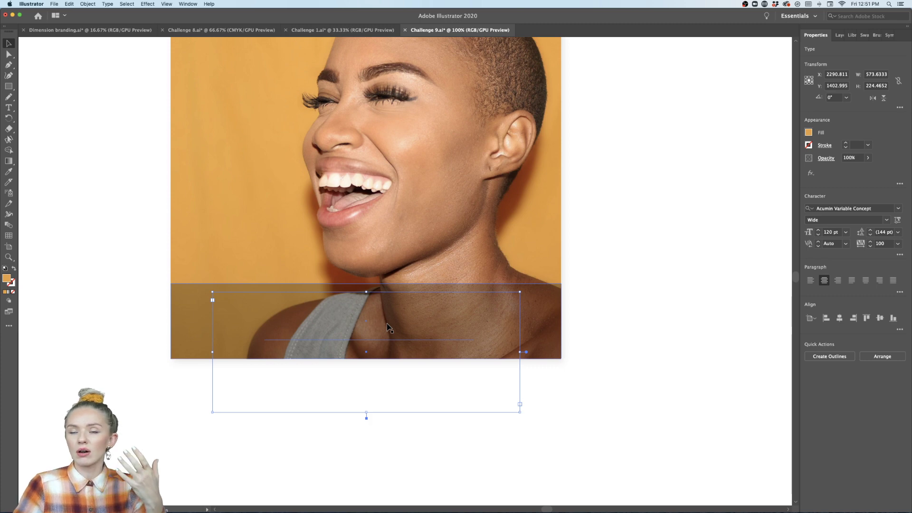
right_click(388, 326)
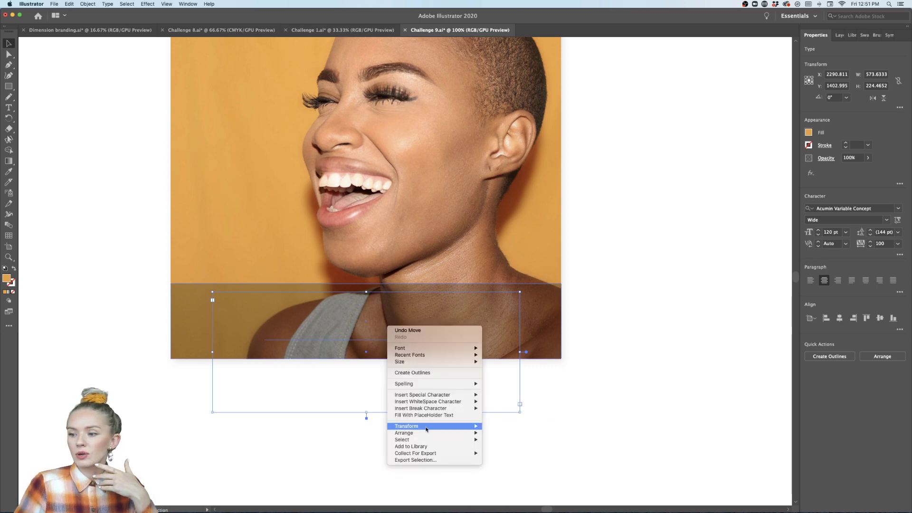
mouse_move(426, 437)
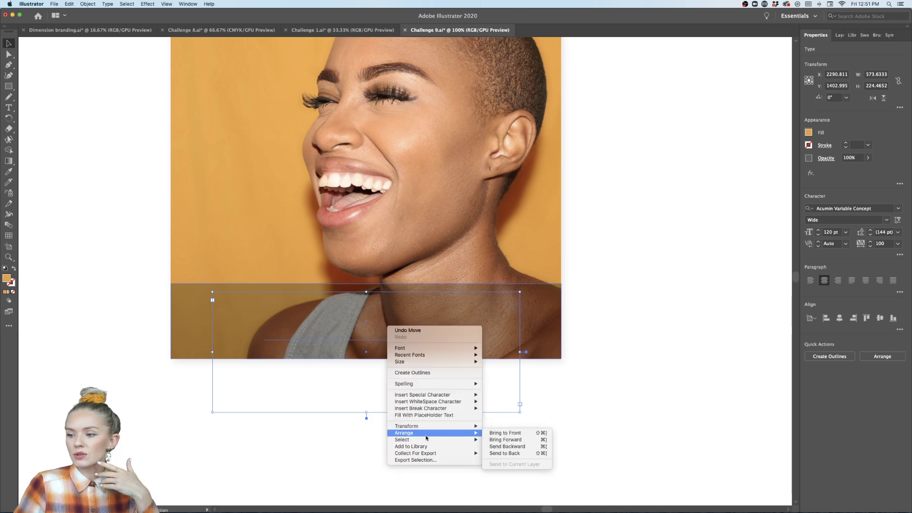
left_click(588, 446)
scroll(550, 452, "down", 2)
scroll(550, 455, "down", 3)
scroll(551, 455, "right", 2)
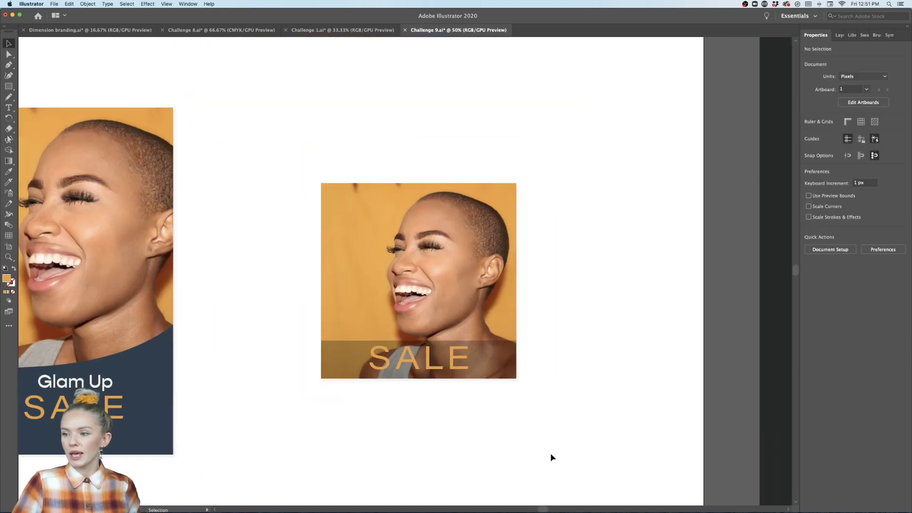
left_click_drag(461, 344, 461, 346)
left_click(541, 424)
Duplicate the story's white Glam Up logo into the empty area below the artboard.
scroll(542, 426, "down", 3)
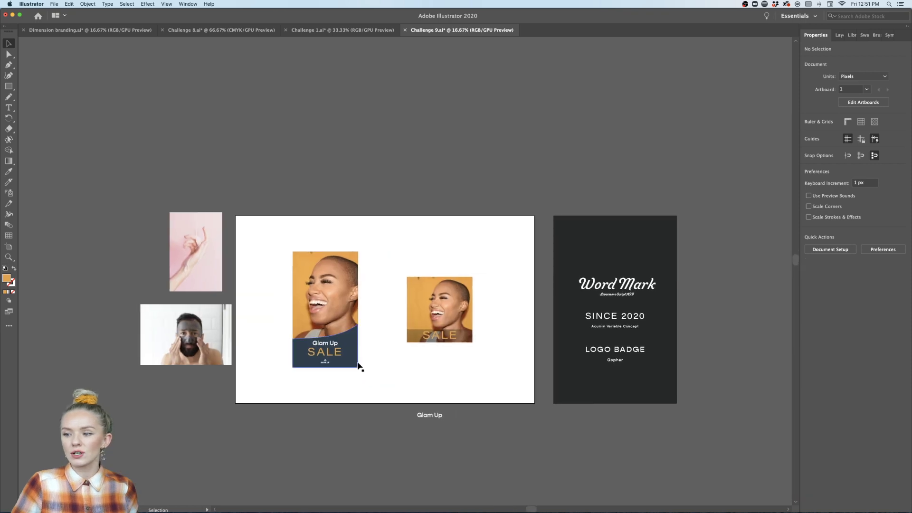
scroll(360, 365, "up", 3)
left_click(256, 309)
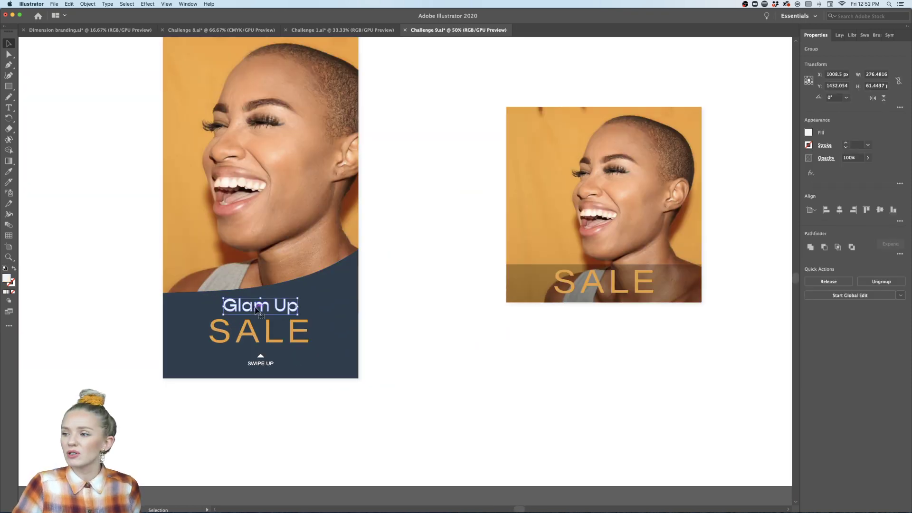
left_click_drag(256, 310, 577, 372)
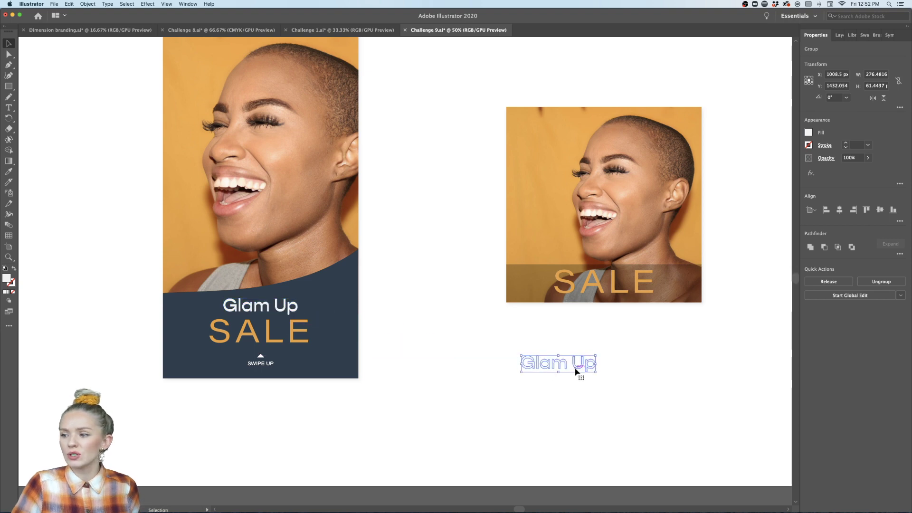
scroll(576, 372, "down", 2)
scroll(576, 372, "right", 3)
scroll(559, 335, "down", 2)
left_click_drag(498, 281, 357, 450)
Copy only the letter G out of the duplicated Glam Up logo and place it in the square photo's upper-left corner.
double_click(331, 445)
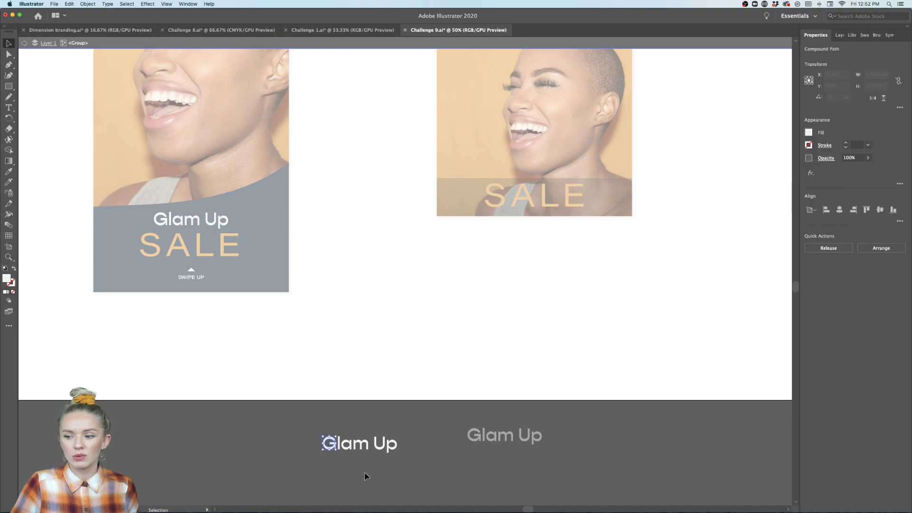
double_click(562, 442)
scroll(580, 422, "right", 3)
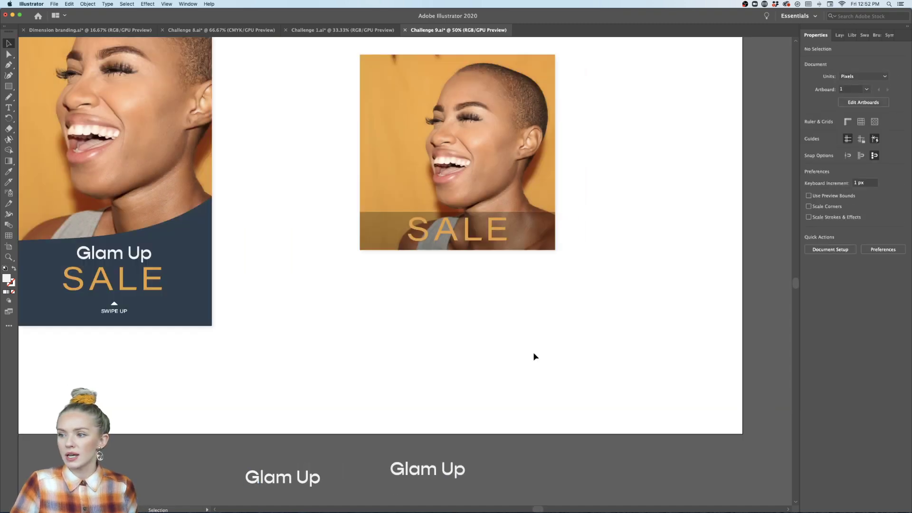
key("v")
left_click(405, 272)
left_click_drag(410, 274, 378, 68)
key("super+shift+a")
scroll(336, 233, "right", 5)
scroll(337, 232, "up", 4)
scroll(335, 230, "up", 3)
scroll(335, 230, "left", 1)
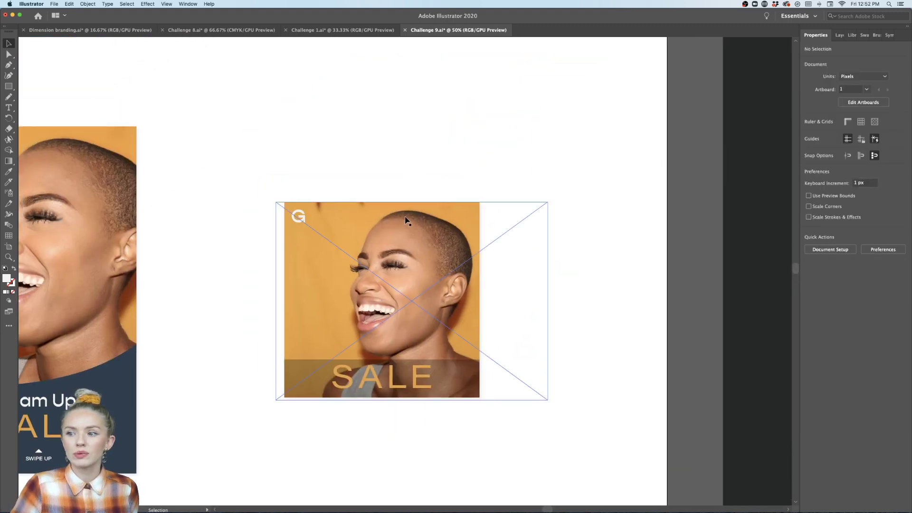
Rotate the white G in the square photo's corner by 45° so its stem resembles an upward arrow.
scroll(300, 218, "up", 3)
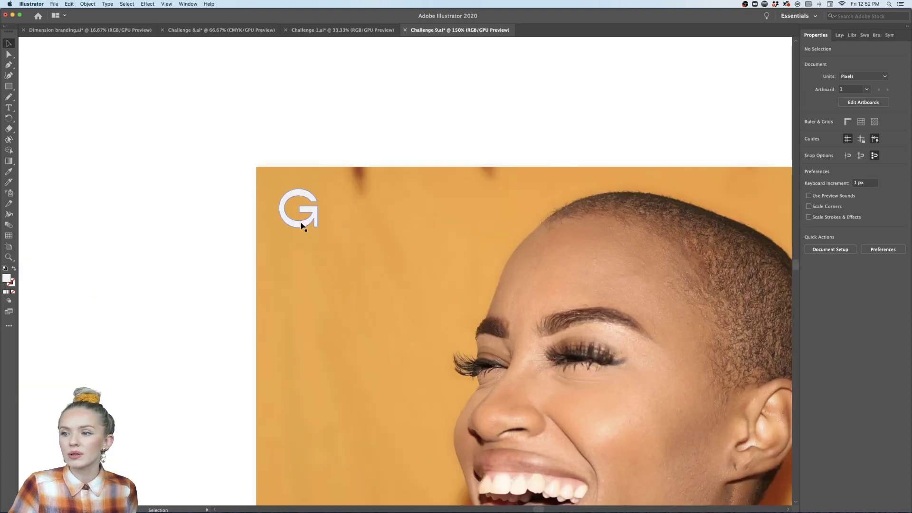
left_click(299, 219)
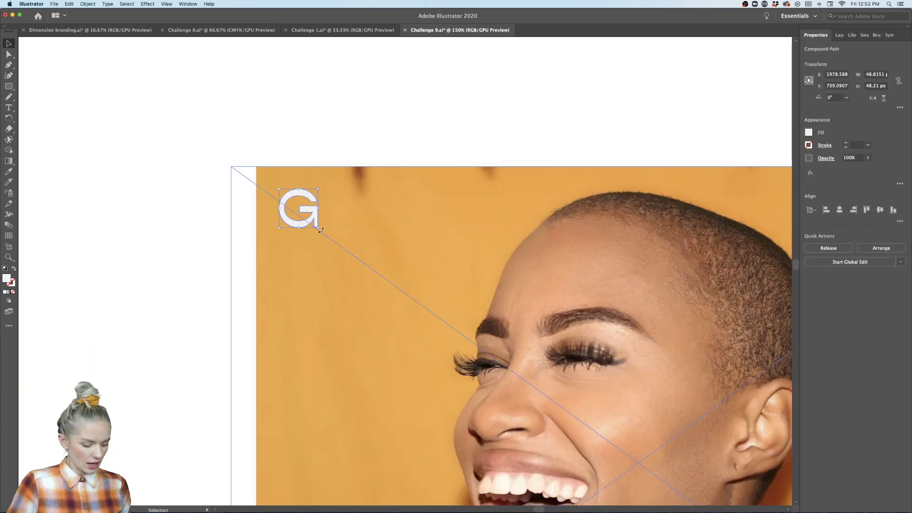
left_click_drag(331, 220, 333, 215)
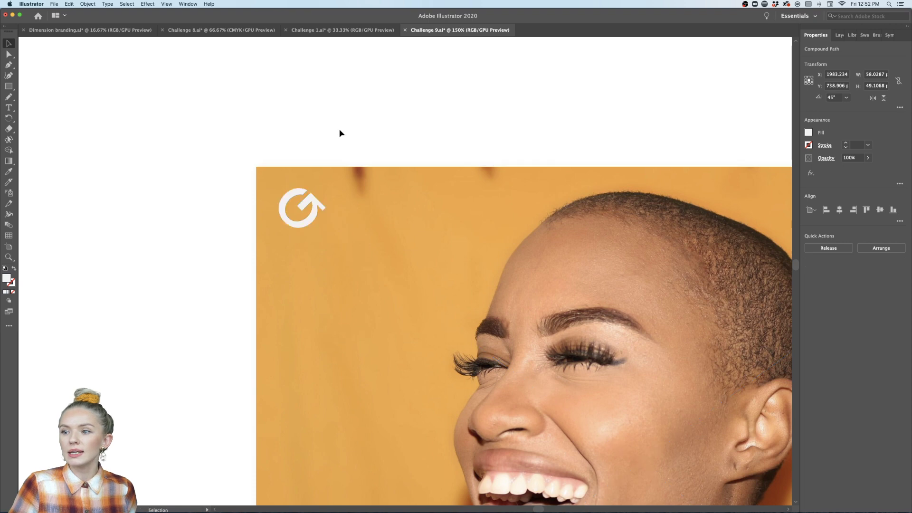
key("super+shift+a")
scroll(395, 235, "down", 4)
scroll(395, 234, "down", 1)
scroll(395, 234, "right", 2)
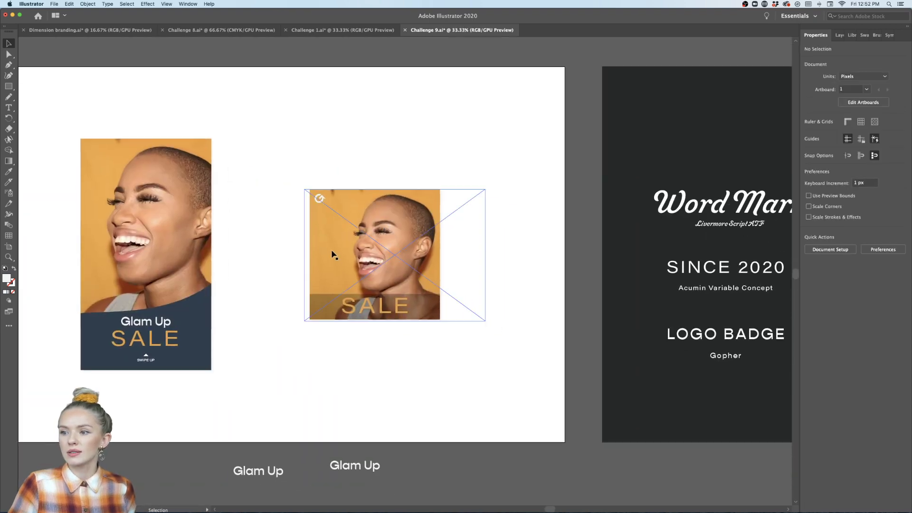
scroll(371, 374, "up", 3)
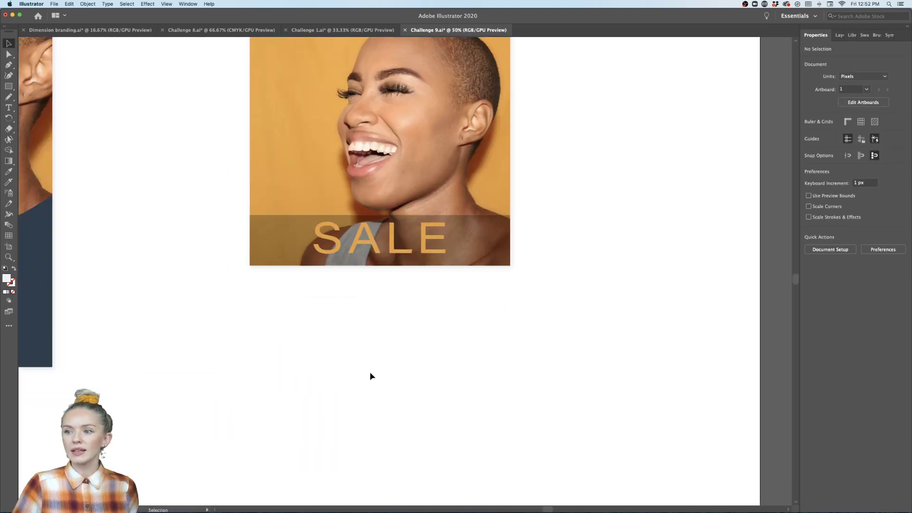
scroll(370, 375, "up", 4)
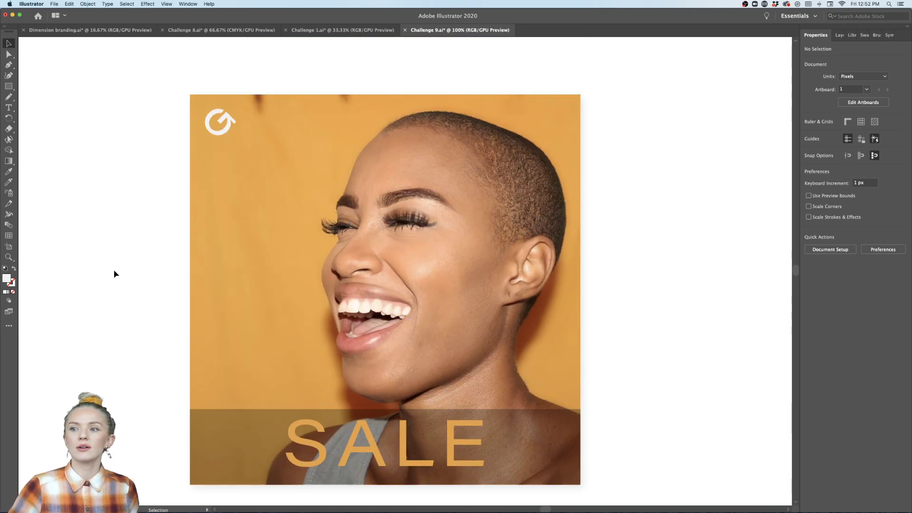
Delete the leftover duplicate of the Glam Up logo from the empty area below the artboard.
scroll(114, 274, "down", 3)
scroll(129, 282, "left", 3)
scroll(143, 292, "down", 3)
scroll(344, 355, "left", 5)
scroll(344, 356, "up", 3)
left_click(380, 493)
key("Delete")
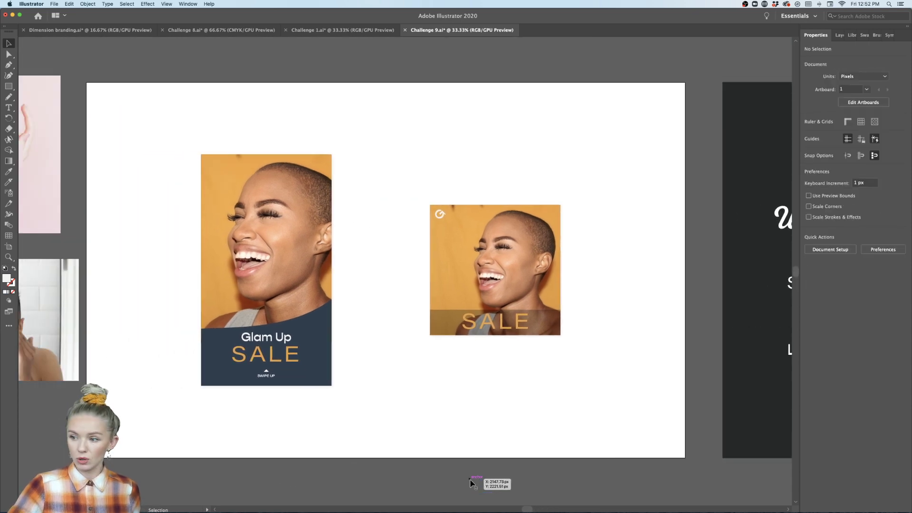
Apply the translucent band's navy fill and 32% opacity to the G in the square photo's corner using the Eyedropper.
scroll(492, 403, "left", 2)
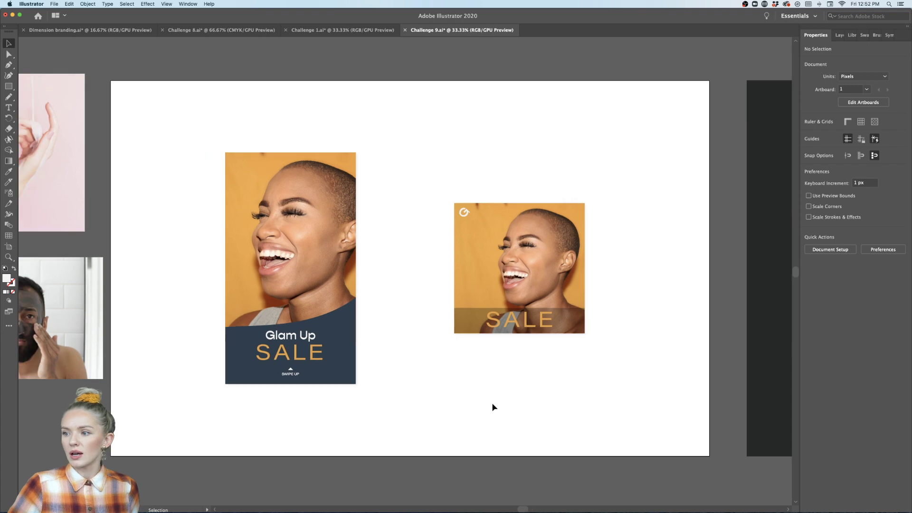
scroll(477, 223, "up", 2)
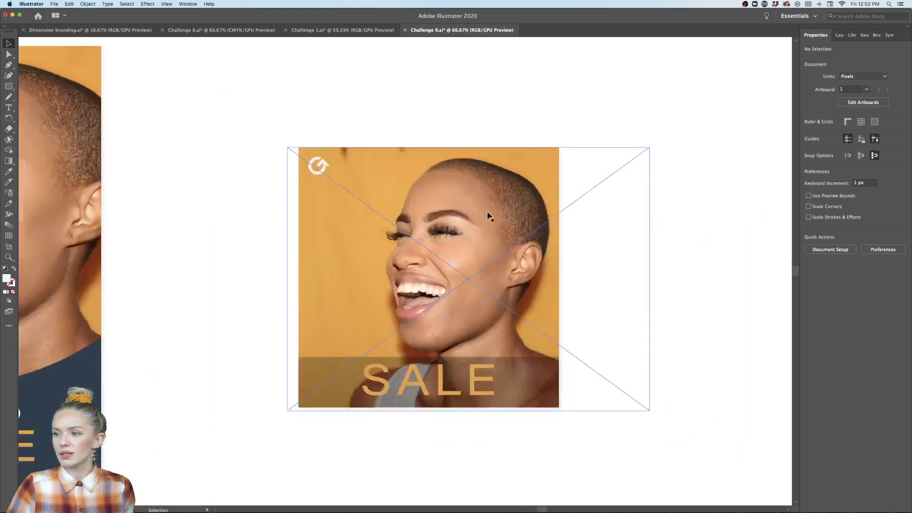
left_click(316, 162)
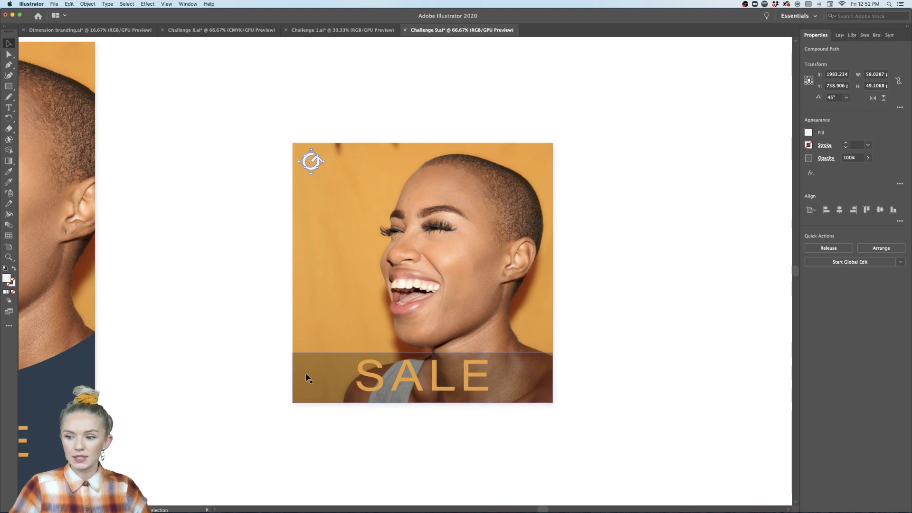
key("i")
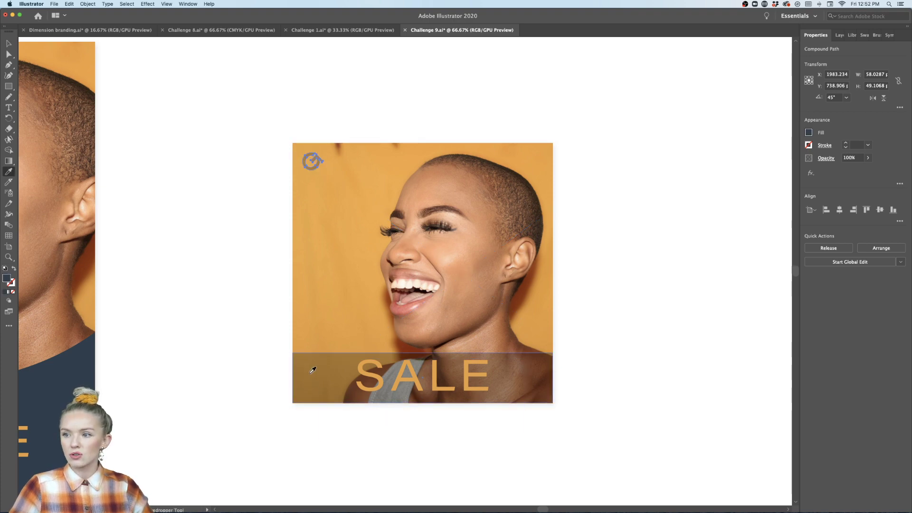
key("v")
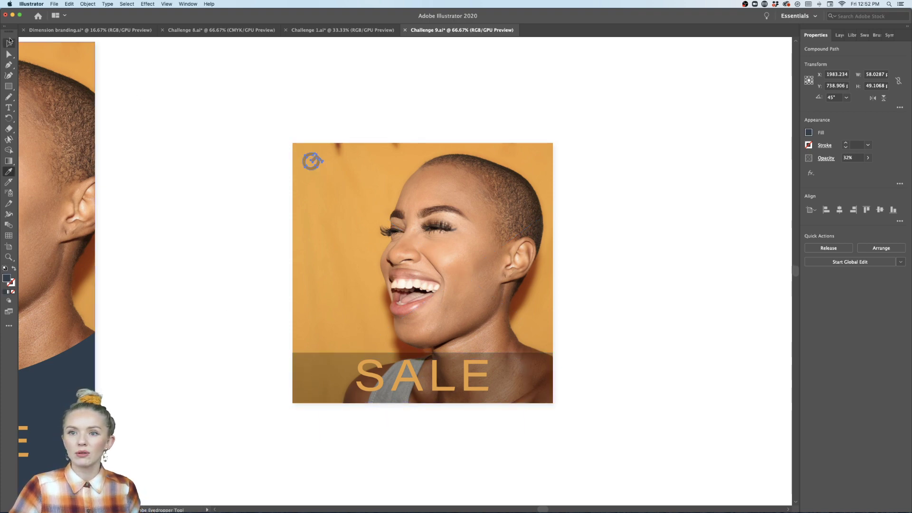
left_click(152, 204)
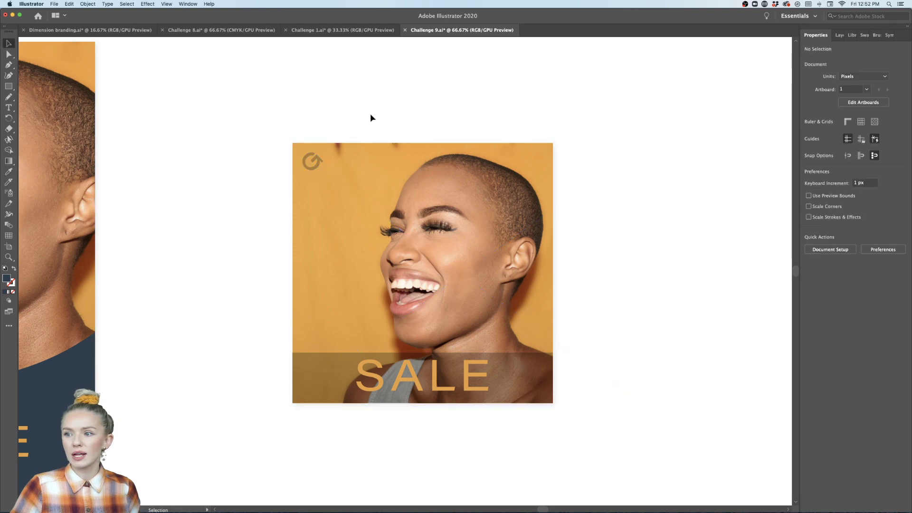
Delete the unused pink hand photo and face-mask man photo beside the artboard.
key("super+alt+0")
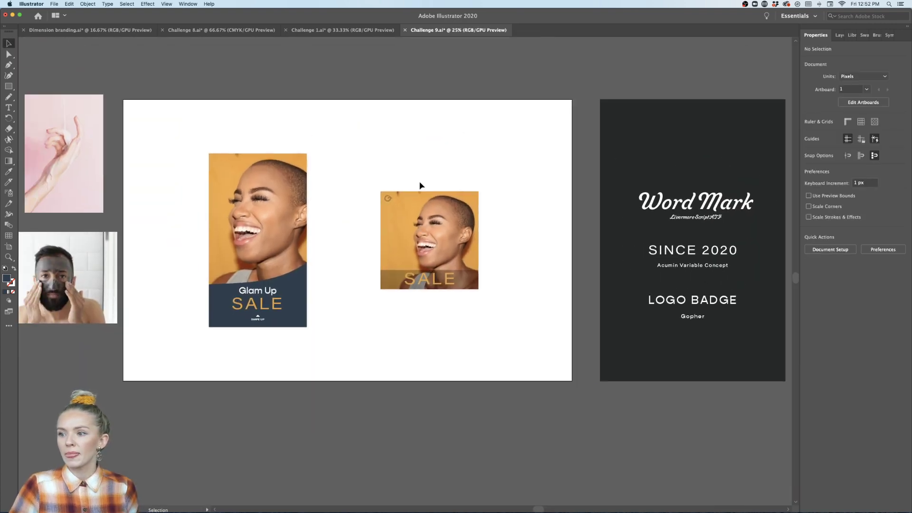
scroll(440, 371, "left", 5)
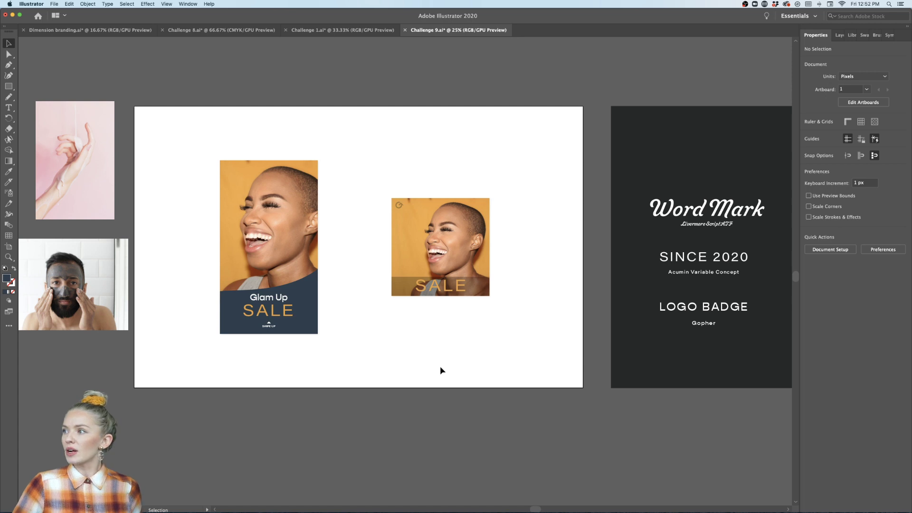
left_click_drag(229, 71, 165, 292)
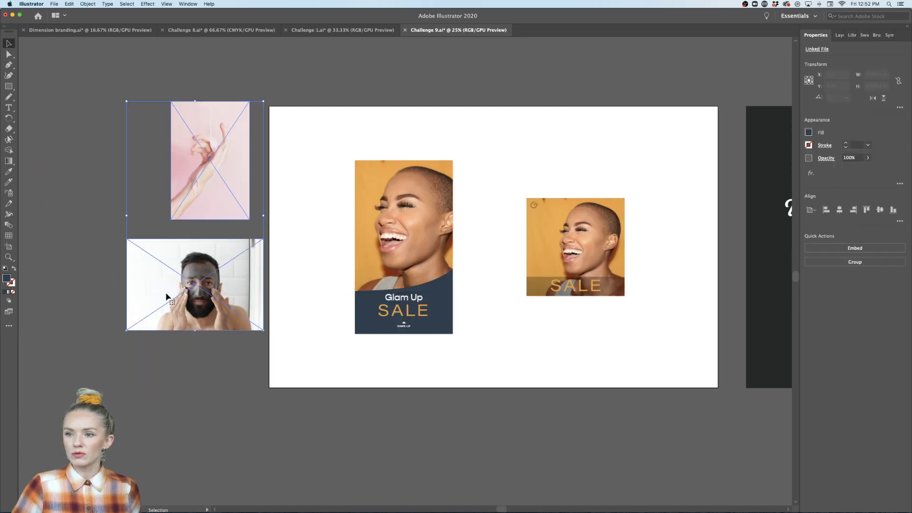
key("Delete")
scroll(168, 300, "right", 6)
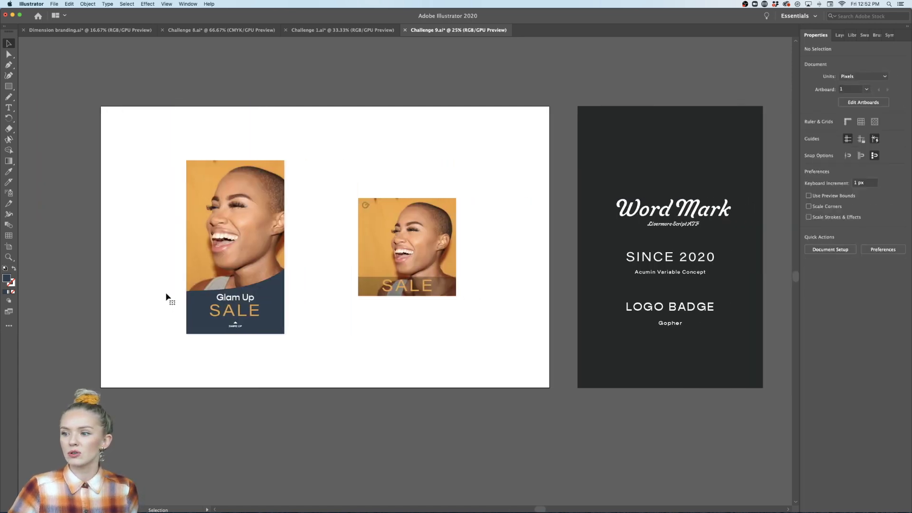
scroll(420, 330, "up", 1)
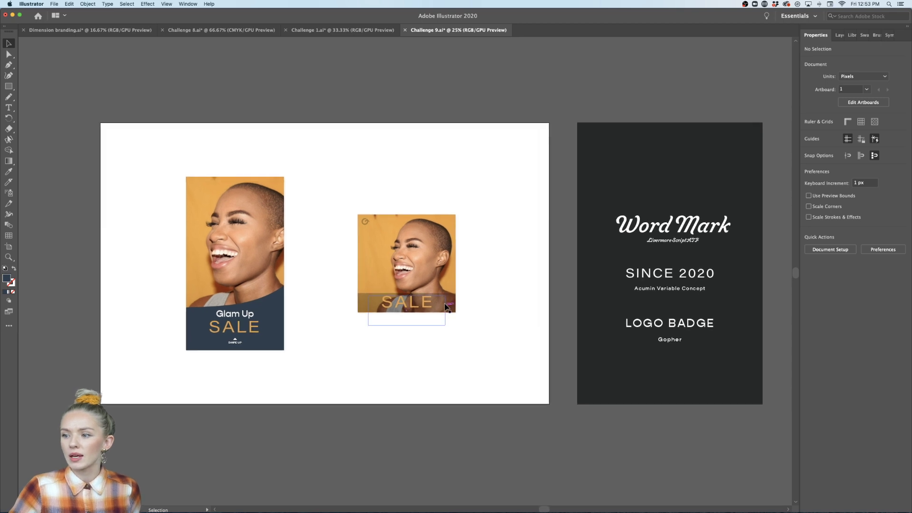
Enlarge the portrait inside the story's clipping mask so it reaches down to the story's lower edge.
left_click(449, 306)
scroll(347, 324, "up", 1)
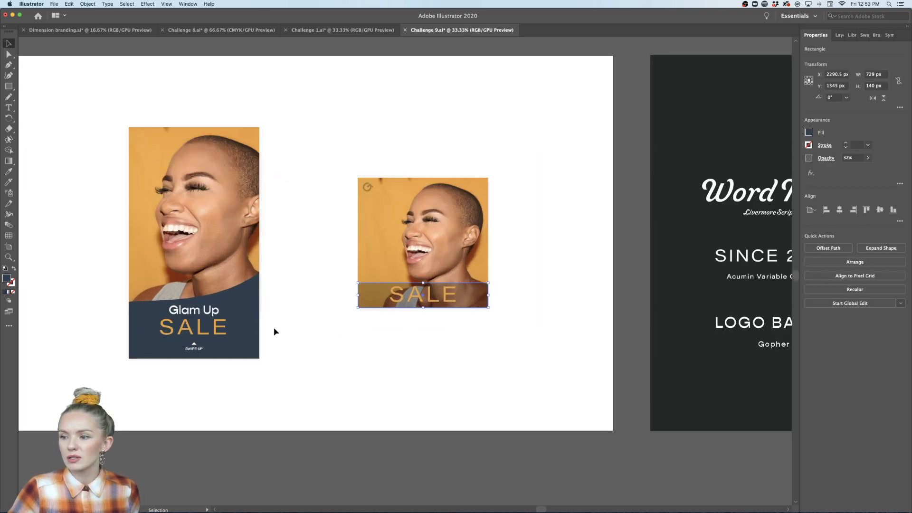
left_click(255, 345)
left_click(218, 204)
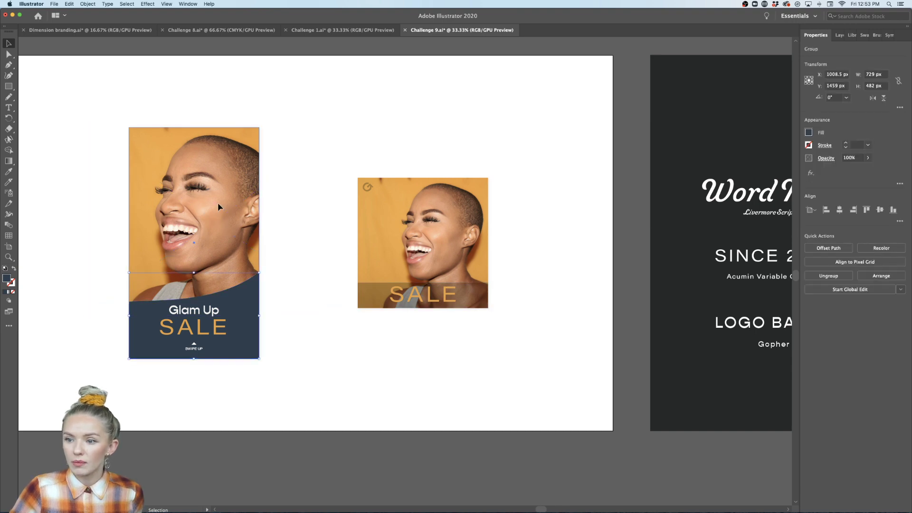
double_click(227, 219)
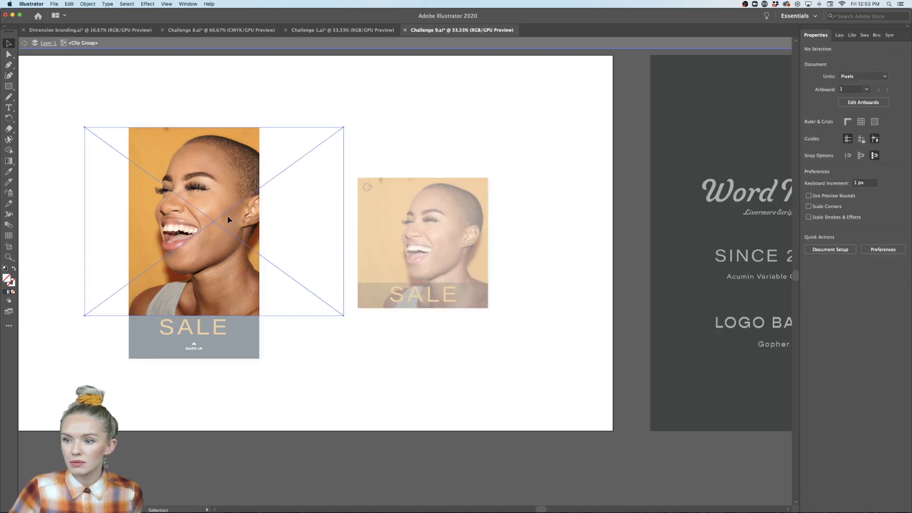
left_click_drag(216, 316, 220, 359)
double_click(227, 391)
Match the story's curved navy shape to the square post's translucent band with the Eyedropper, giving it 32% opacity.
left_click(250, 306)
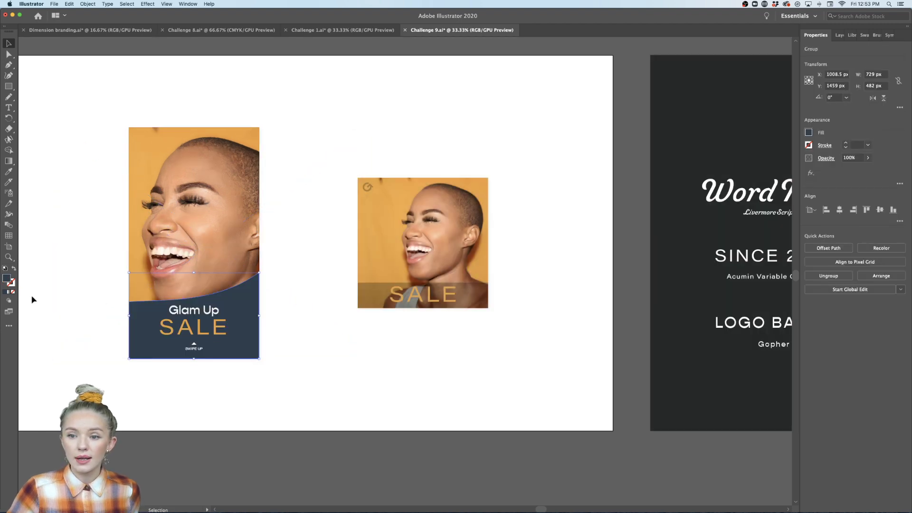
key("i")
left_click(365, 291)
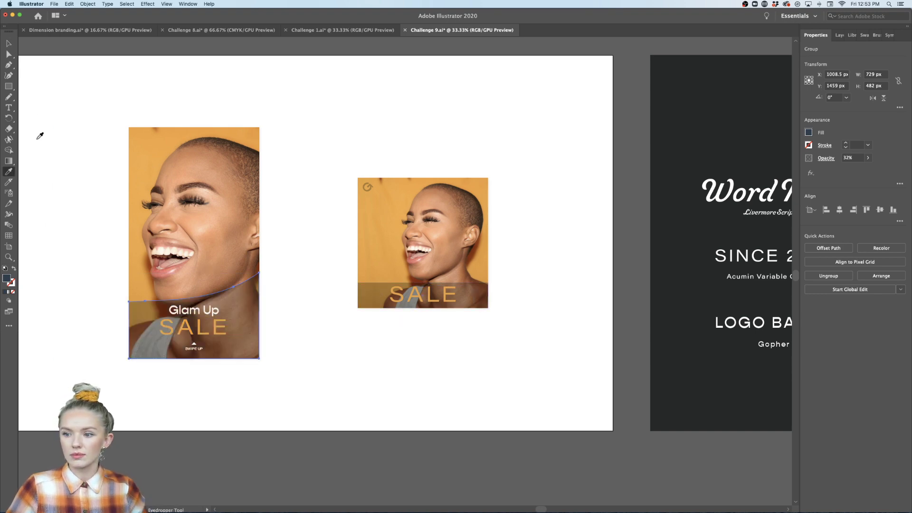
scroll(71, 213, "left", 1)
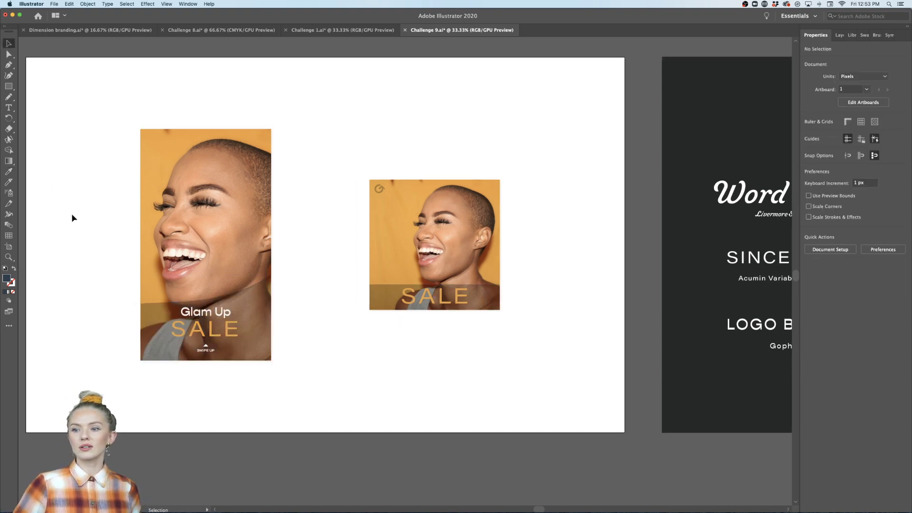
Shift the portrait rightward inside the story's clipping mask so more orange background shows in front of the face.
double_click(222, 244)
left_click(221, 244)
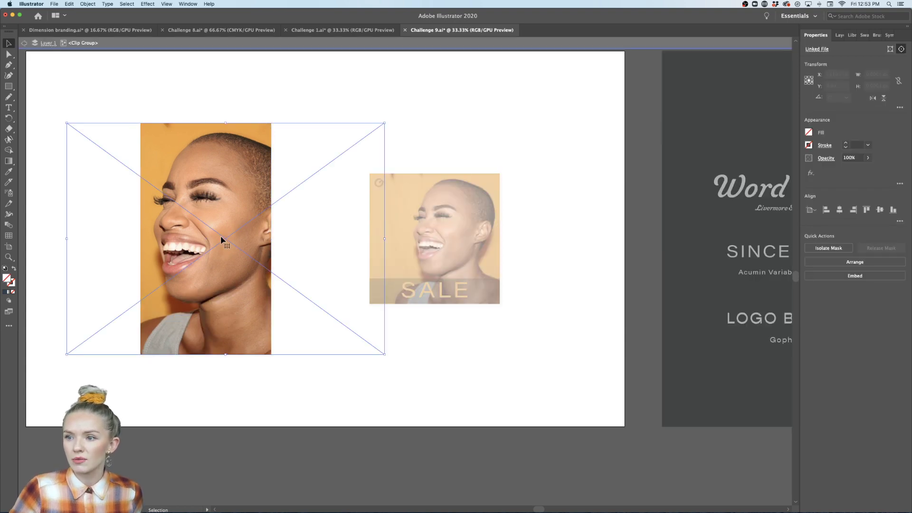
left_click_drag(227, 198, 245, 197)
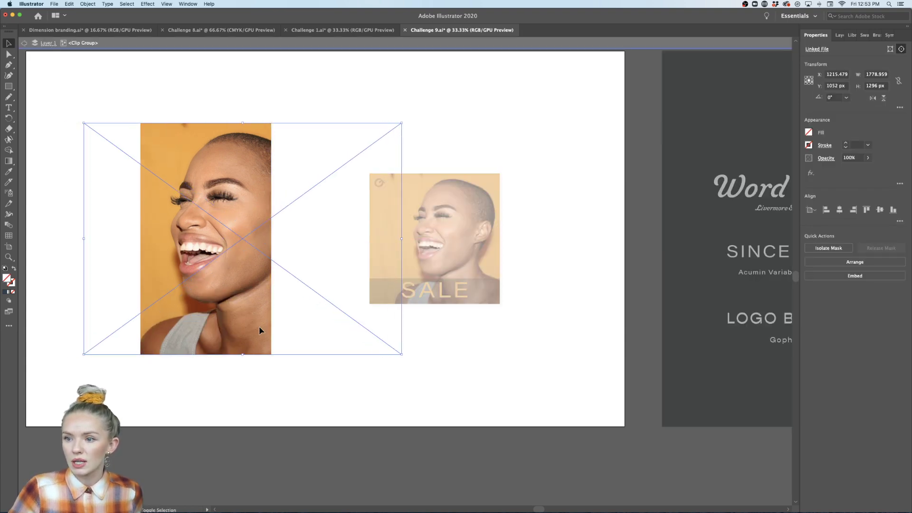
double_click(266, 385)
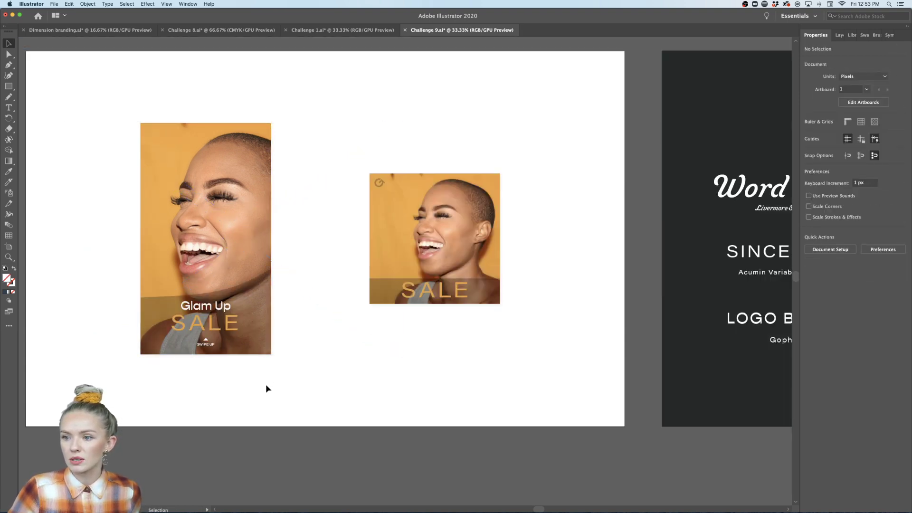
Move the white Glam Up logo to the top centre of the story photo and scale it down slightly.
left_click(219, 331)
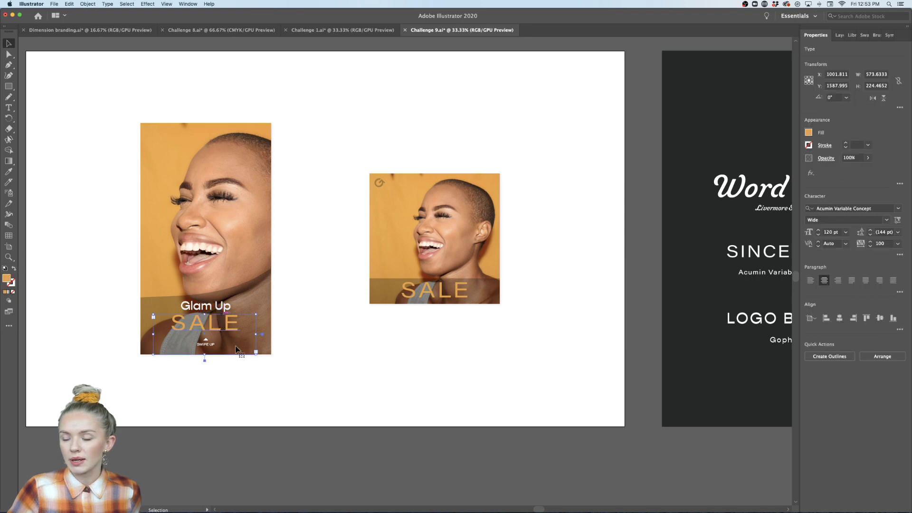
left_click(222, 309)
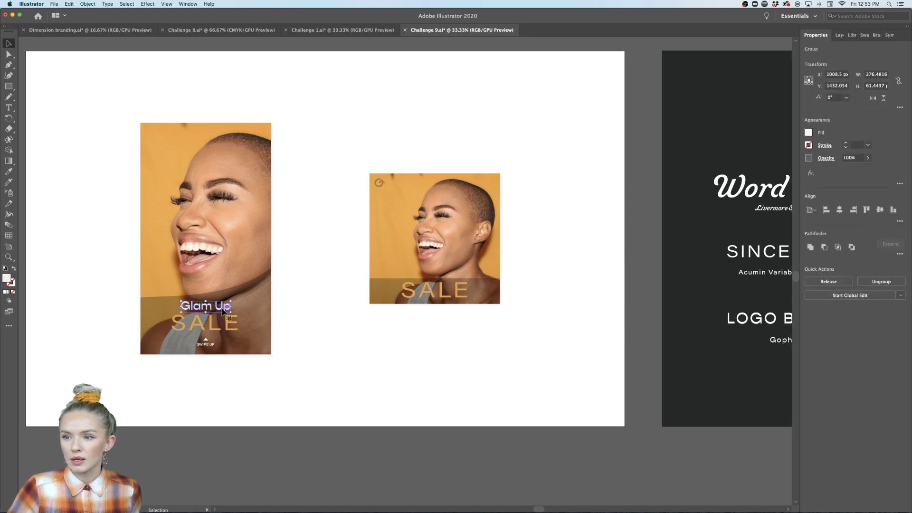
left_click_drag(222, 311, 233, 136)
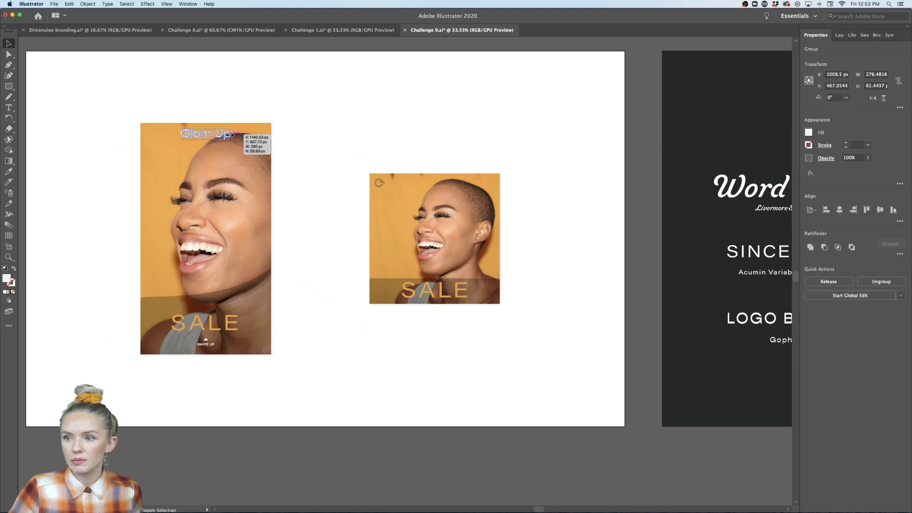
left_click(169, 167)
Reduce the story's curved translucent band to 386 px high and move the SALE text slightly lower.
left_click(231, 294)
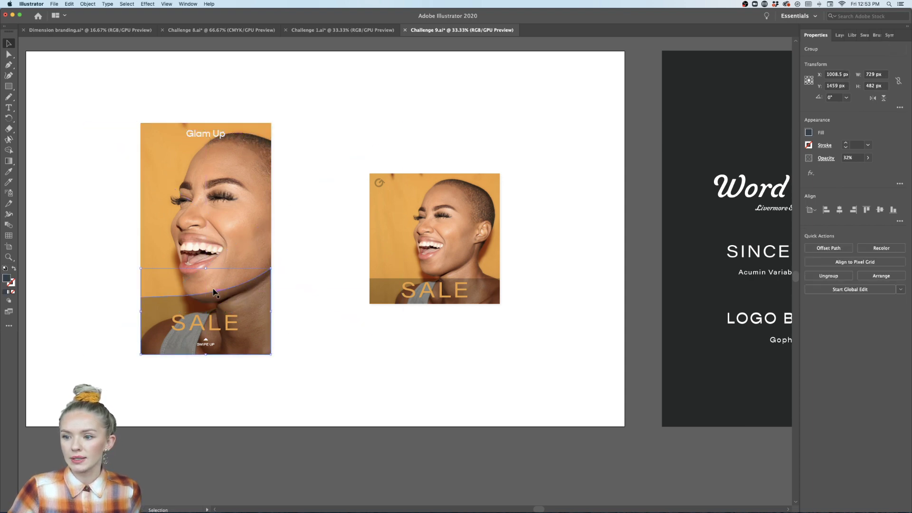
left_click_drag(206, 269, 206, 285)
left_click(255, 348)
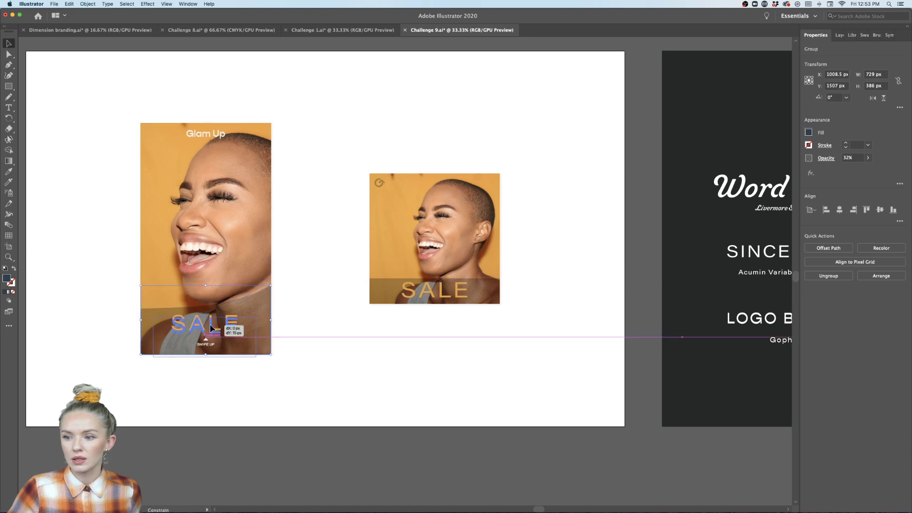
left_click(323, 404)
Move the Glam Up logo from the top centre to the upper-left corner of the story photo.
scroll(323, 404, "up", 1)
scroll(323, 403, "left", 1)
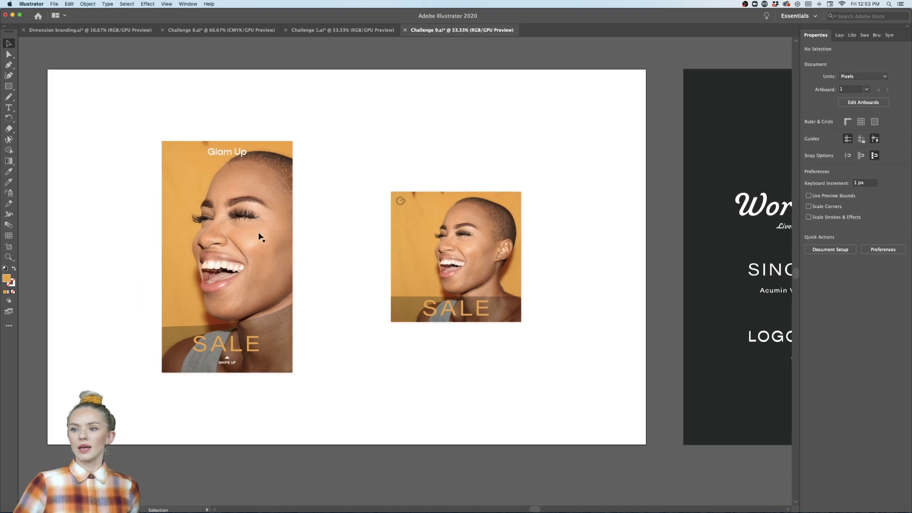
left_click_drag(218, 155, 178, 150)
left_click(352, 400)
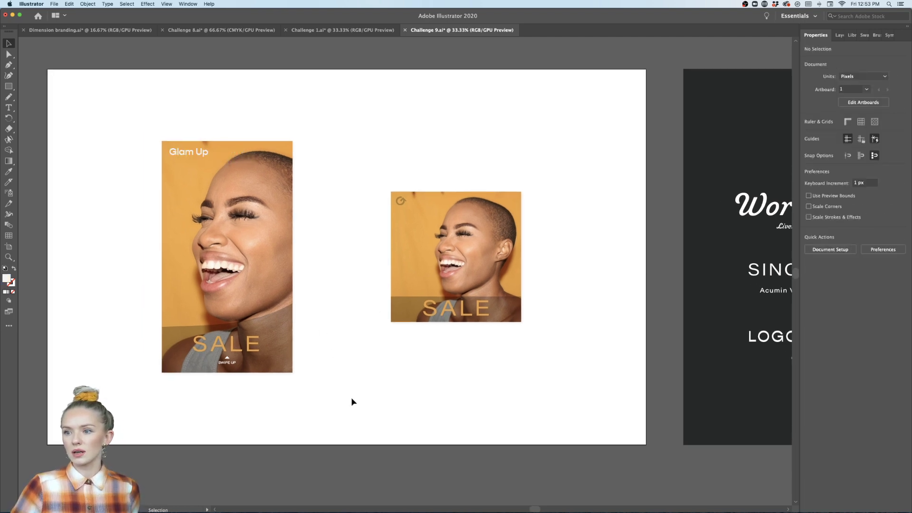
Give the G in the square post's corner the story logo's white fill and 100% opacity using the Eyedropper.
scroll(351, 397, "up", 1)
scroll(352, 397, "left", 1)
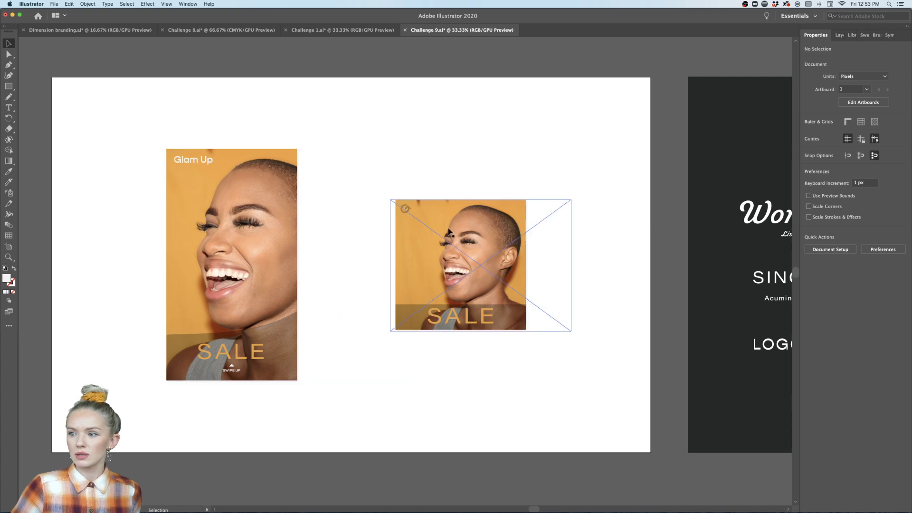
left_click(406, 209)
key("i")
left_click(189, 161)
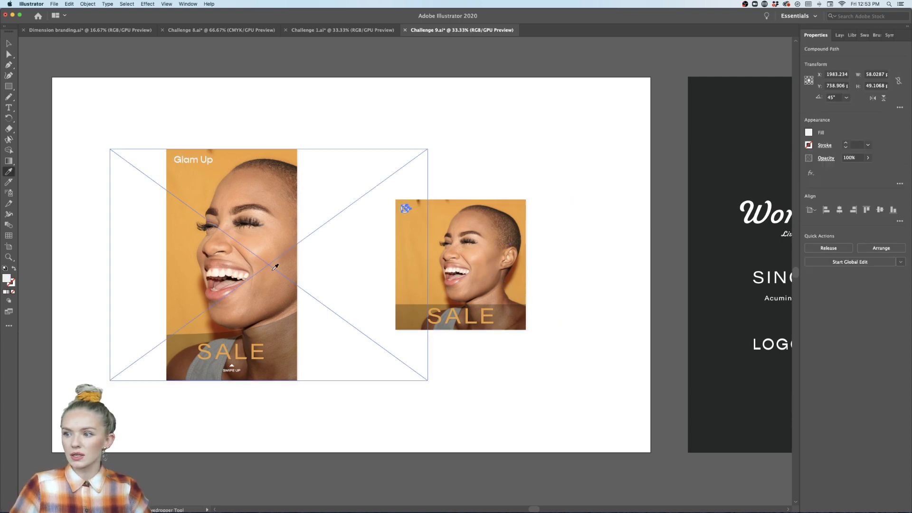
left_click(67, 176)
Group the story's photo, translucent band, logo and text together.
scroll(68, 176, "down", 1, "alt")
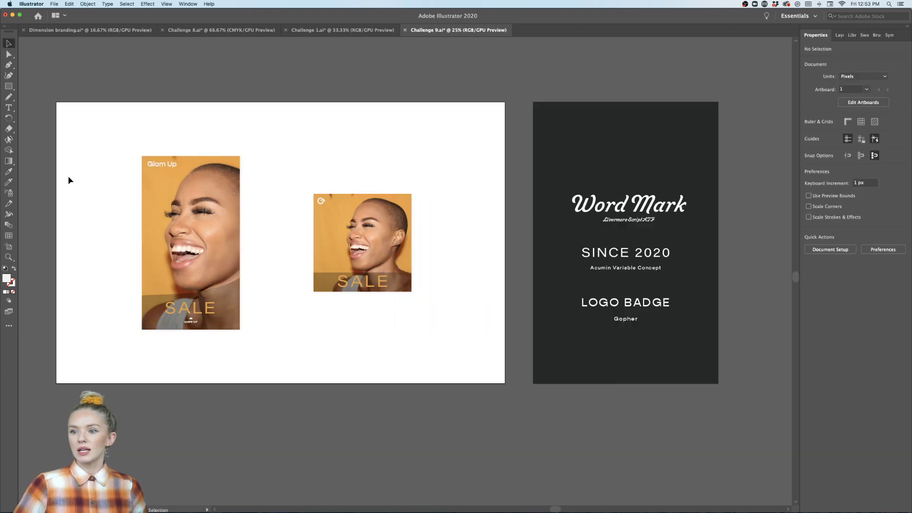
scroll(67, 176, "left", 3)
scroll(166, 227, "up", 1, "alt")
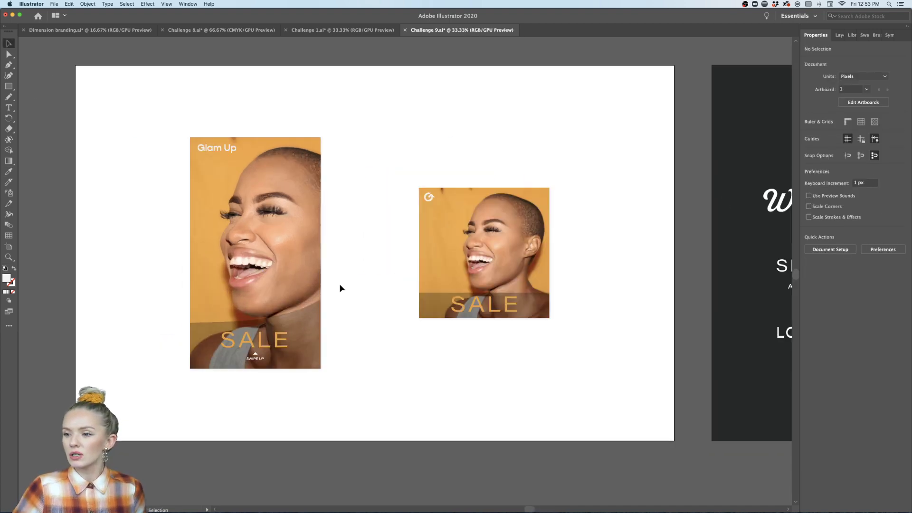
scroll(340, 285, "up", 1)
scroll(340, 285, "left", 2)
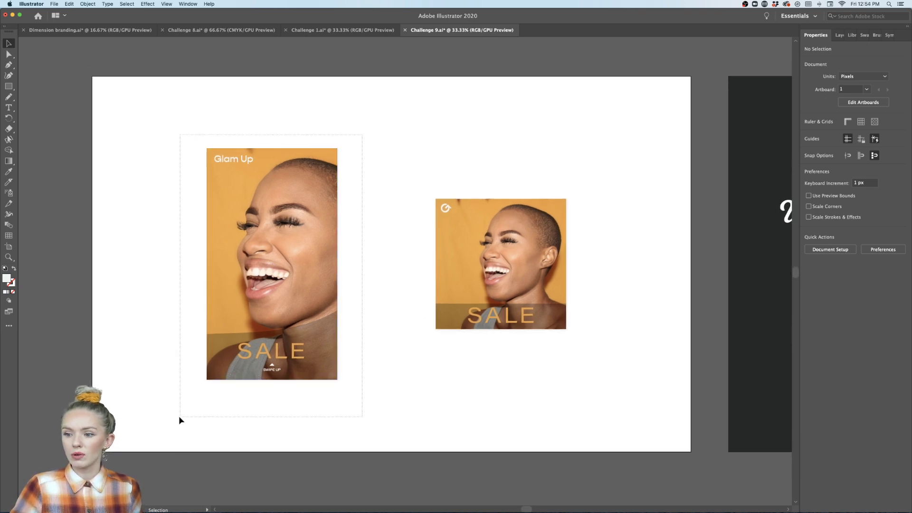
left_click(182, 416)
key("a")
key("v")
Group the square post's photo, band, G and SALE text, and select both designs together.
left_click_drag(576, 168, 451, 356)
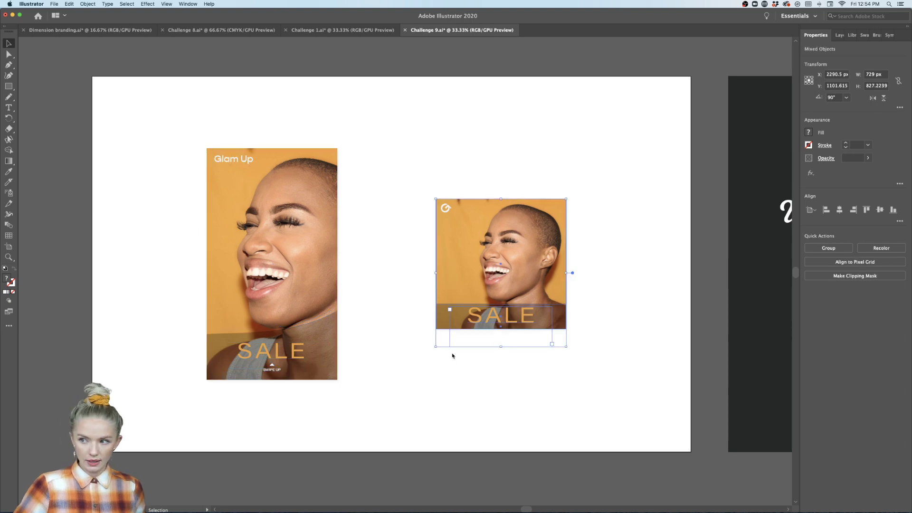
left_click_drag(584, 158, 421, 362)
key("super+g")
key("super+a")
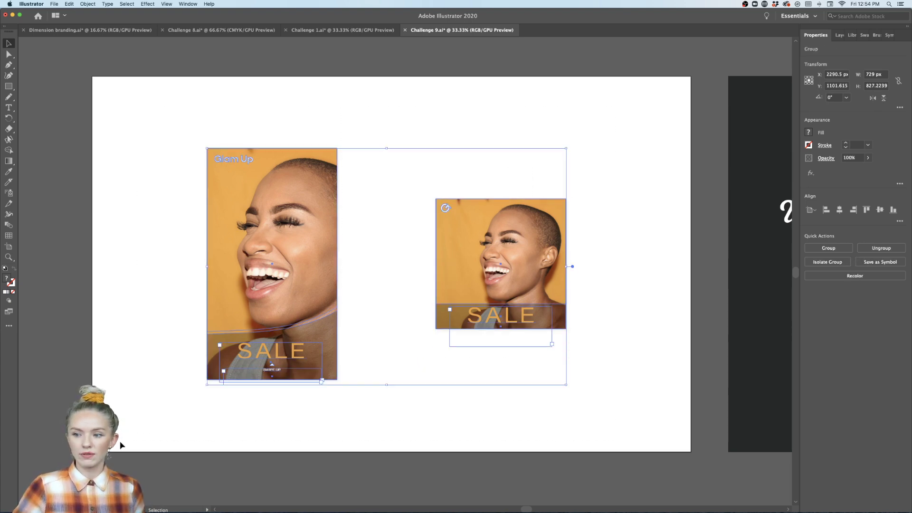
Convert the text in both grouped designs to outlines and deselect them.
key("a")
key("v")
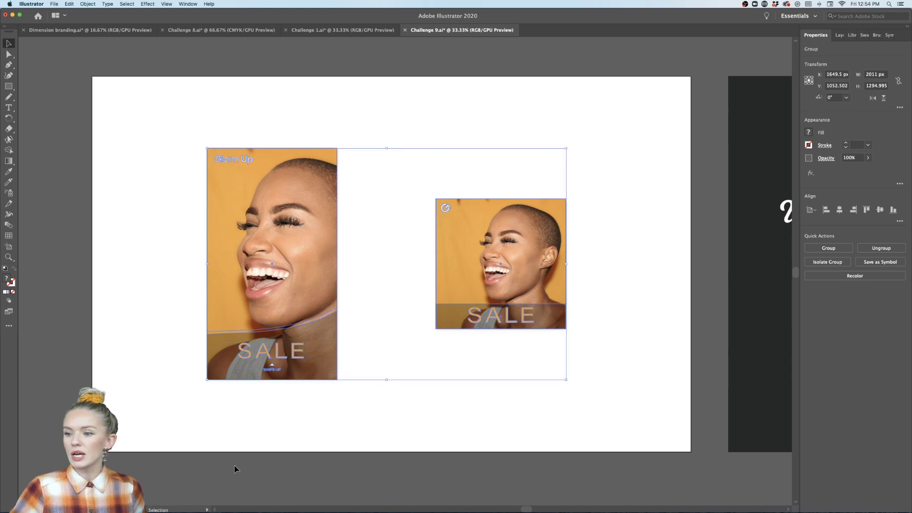
left_click(278, 428)
Duplicate the grouped story so three copies stand staggered on the left side of the artboard, two stacked and one beside them.
left_click(322, 164)
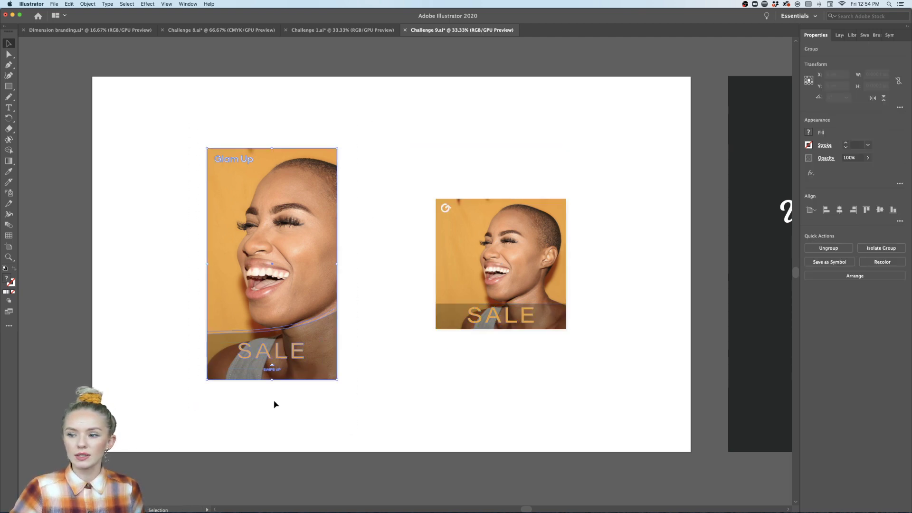
left_click_drag(339, 383, 380, 393)
key("cmd+z")
left_click_drag(313, 296, 203, 170)
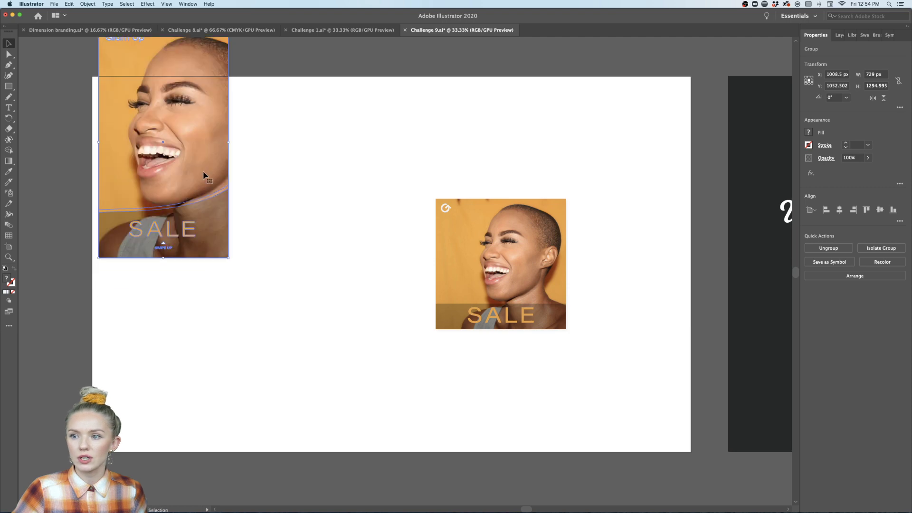
left_click_drag(196, 80, 182, 326)
left_click_drag(135, 394, 277, 270)
left_click_drag(354, 224, 206, 323)
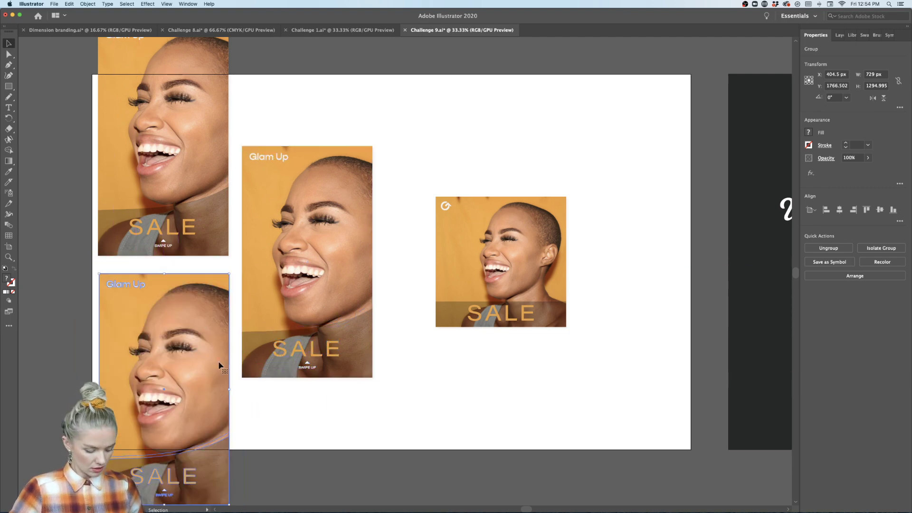
left_click(342, 443)
Tilt the square SALE post clockwise and duplicate it into five staggered copies across the artboard's right side.
key("super+minus")
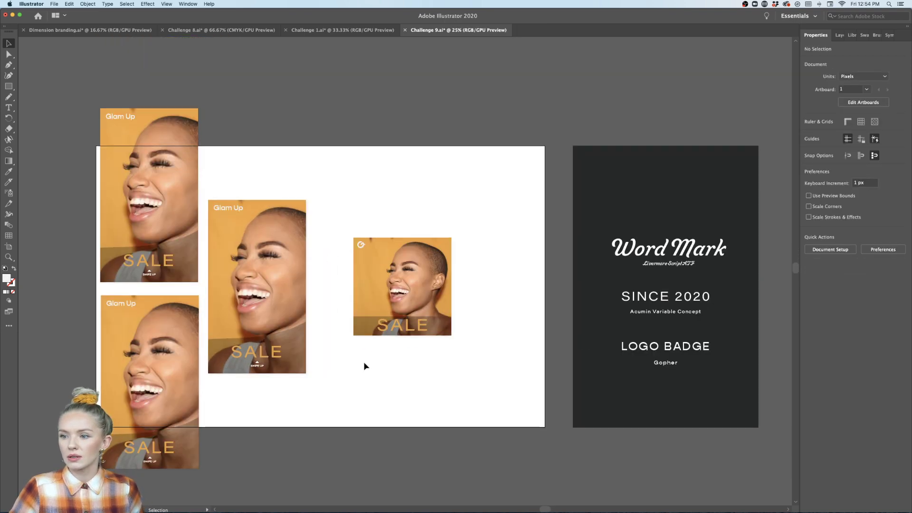
scroll(364, 363, "down", 1)
left_click_drag(451, 187, 351, 367)
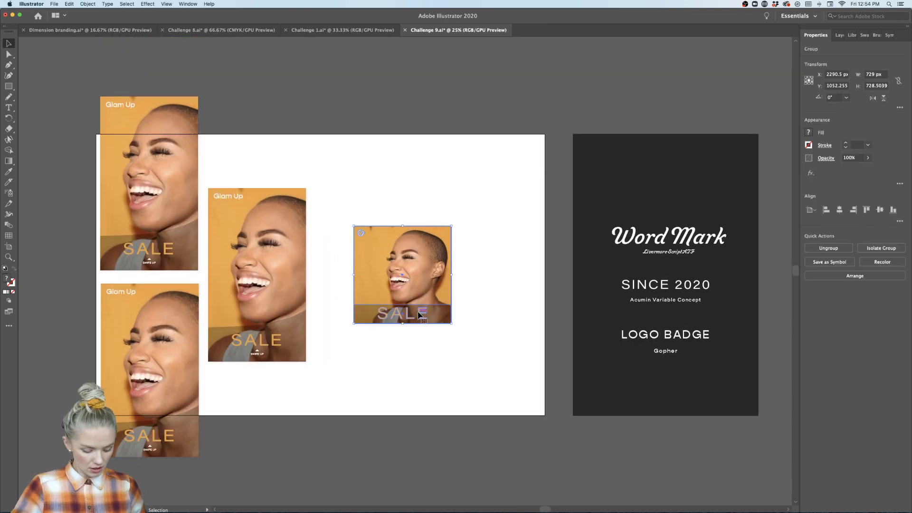
scroll(418, 313, "down", 1)
left_click_drag(418, 303, 478, 244)
left_click_drag(480, 167, 507, 373)
left_click(338, 388)
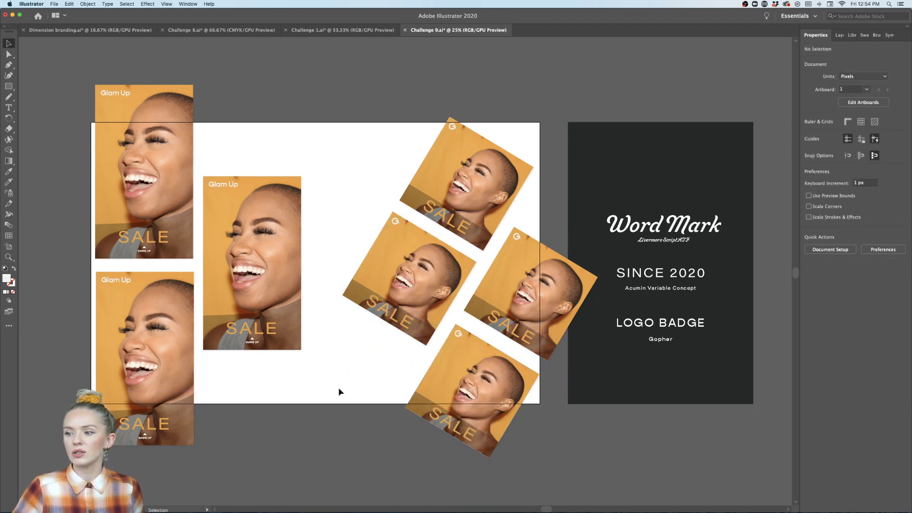
left_click_drag(492, 299, 546, 218)
left_click(527, 116)
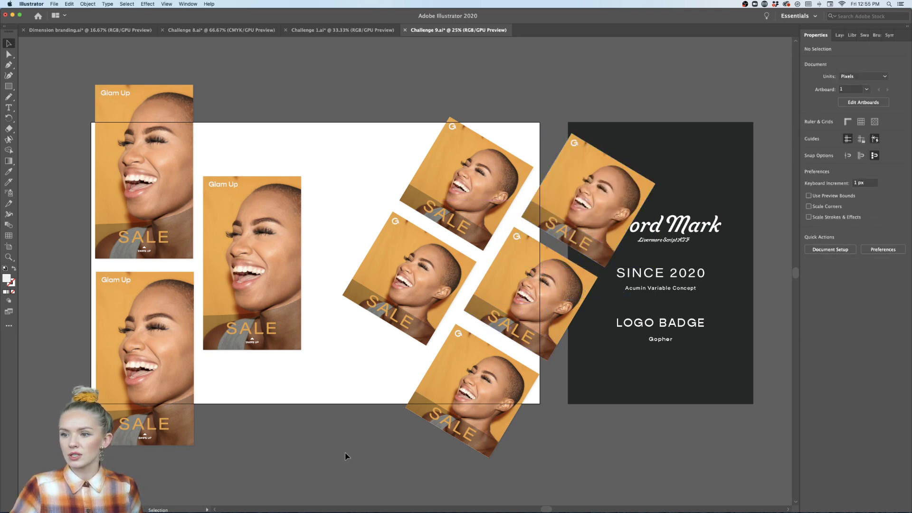
Rotate the three stories together about 20° counter-clockwise and shift them slightly down and to the left.
left_click_drag(290, 77, 260, 257)
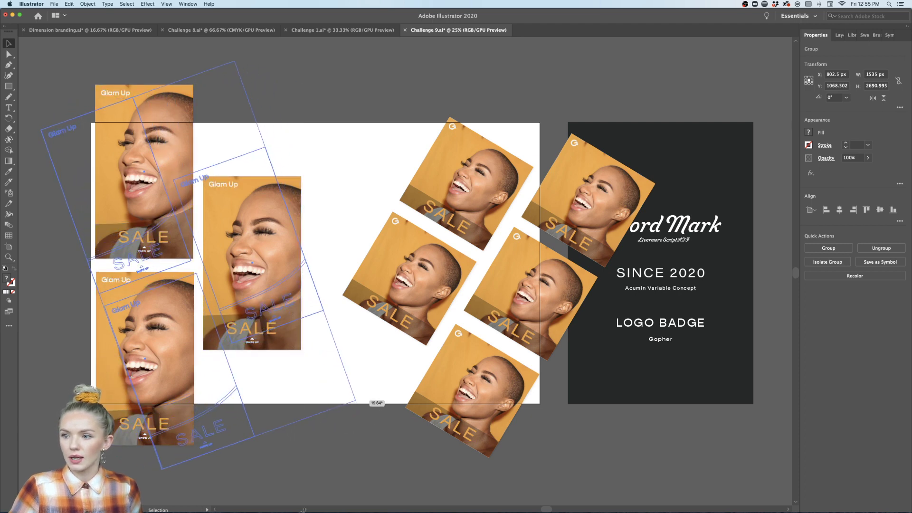
left_click_drag(306, 489, 306, 489)
left_click(372, 477)
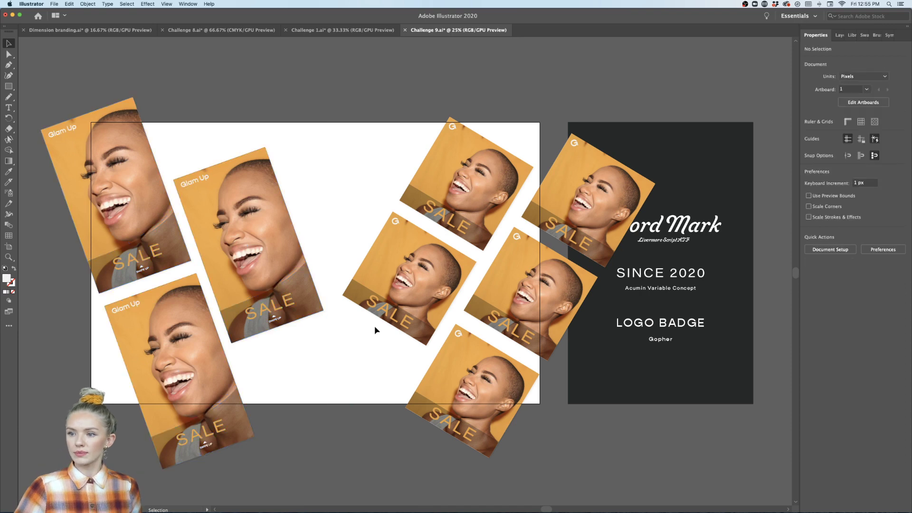
left_click(137, 335)
left_click_drag(247, 240, 233, 252)
left_click(347, 443)
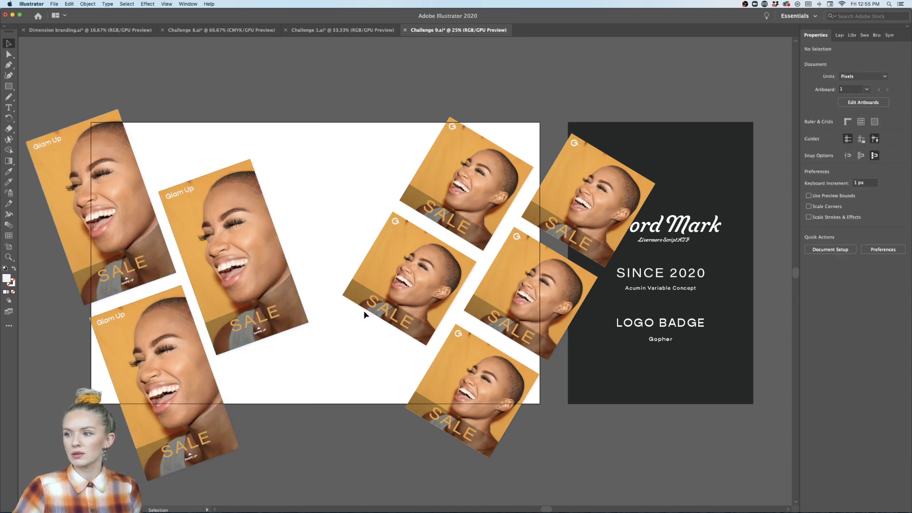
Reposition the five tilted square posts individually, moving them slightly toward the stories to tighten and even out their spacing.
left_click_drag(449, 162, 429, 156)
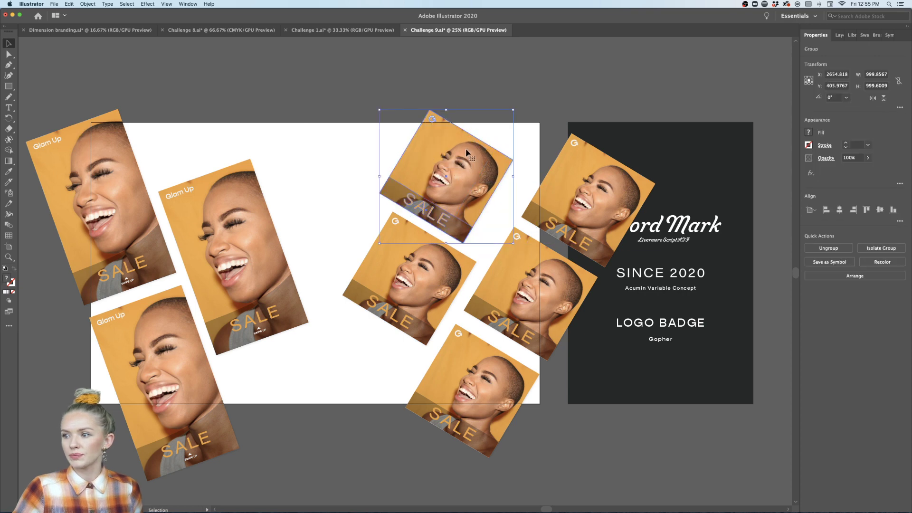
left_click_drag(416, 283, 395, 278)
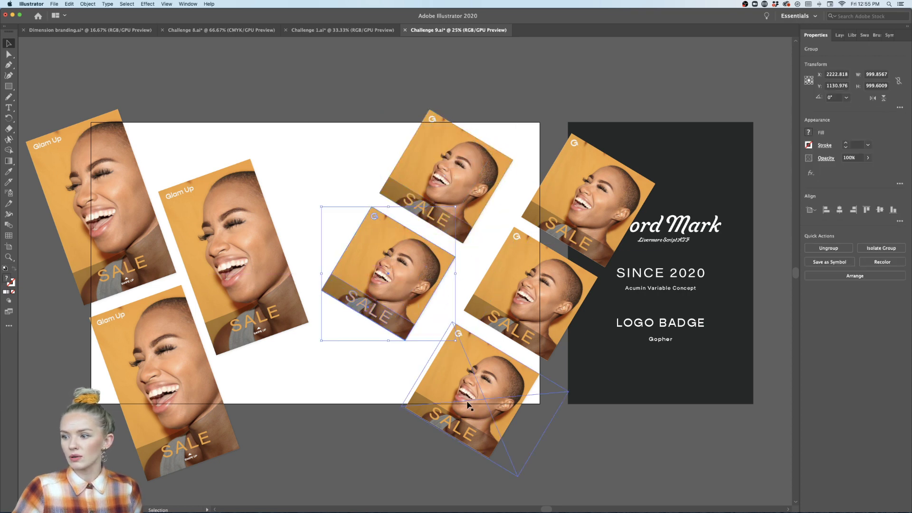
left_click(482, 354)
left_click_drag(502, 317, 493, 313)
left_click_drag(564, 194, 554, 179)
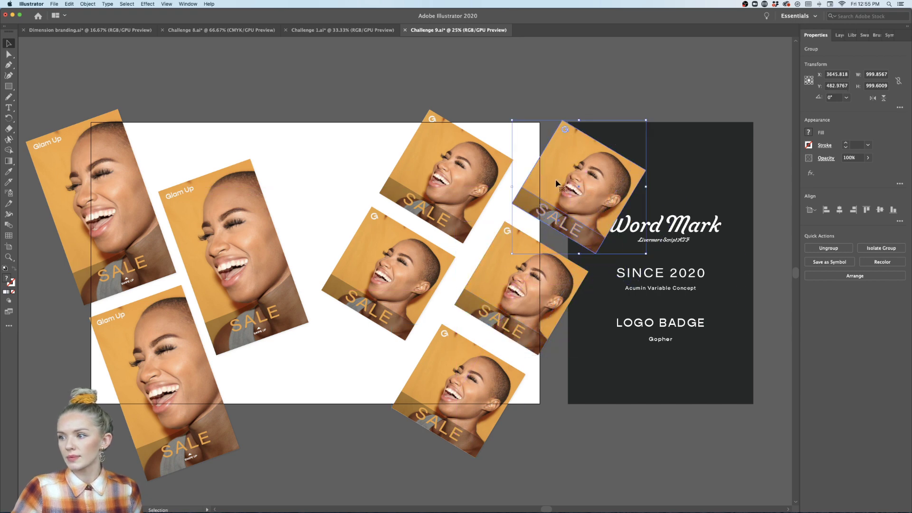
left_click(499, 114)
scroll(368, 429, "left", 3)
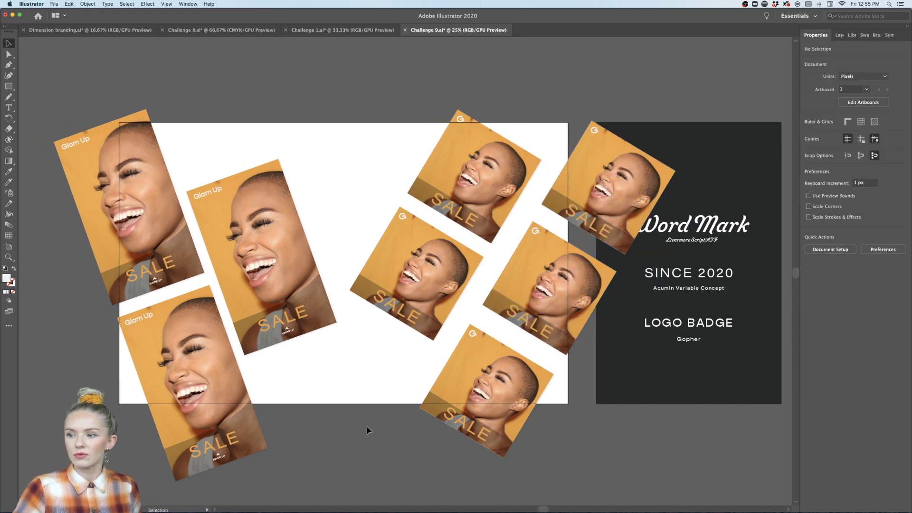
Draw a 3356 × 2105 px rectangle covering the artboard and send it behind all the designs.
left_click(8, 86)
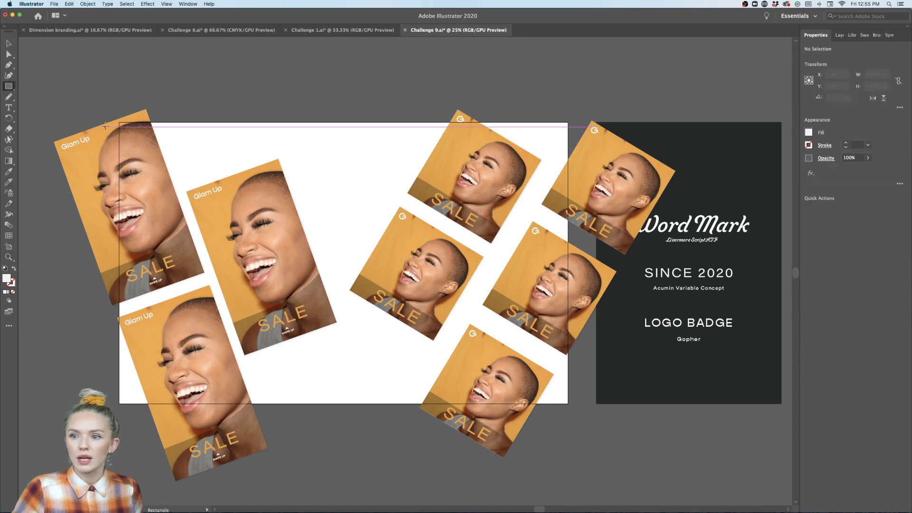
left_click_drag(119, 123, 569, 405)
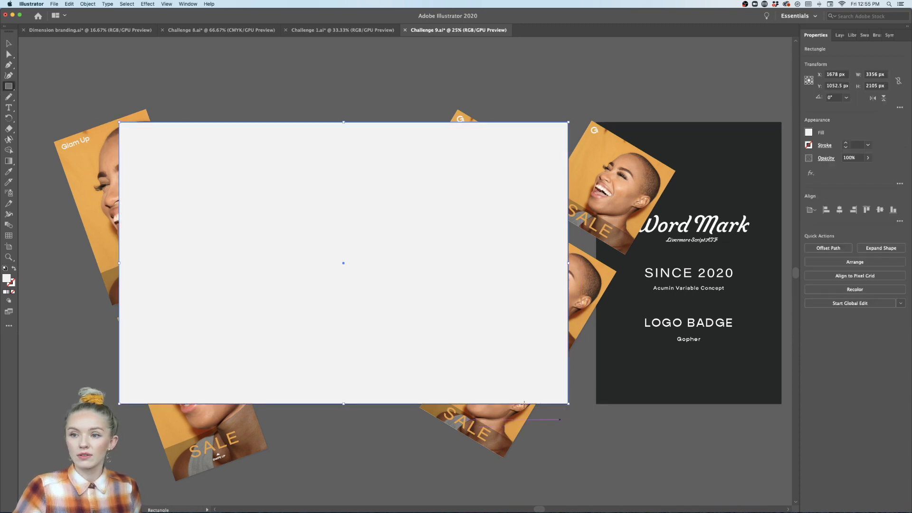
left_click(8, 45)
right_click(294, 243)
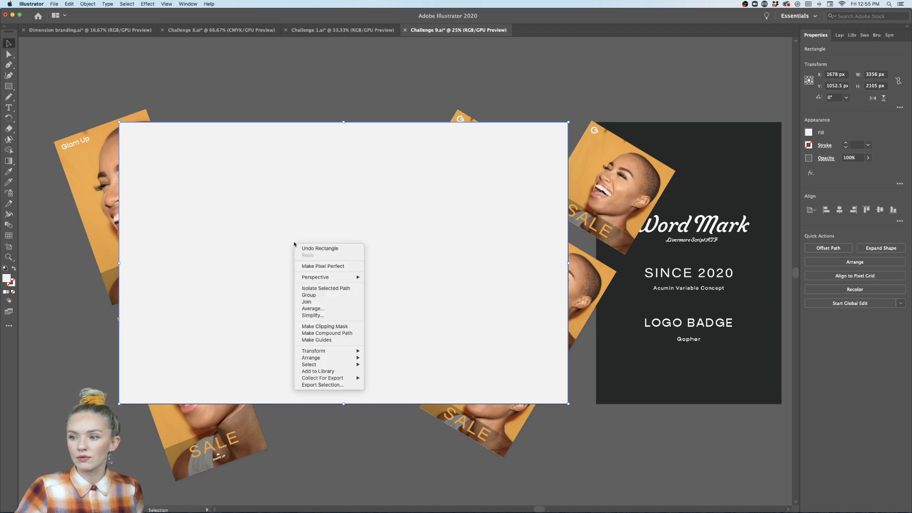
mouse_move(328, 357)
left_click(387, 377)
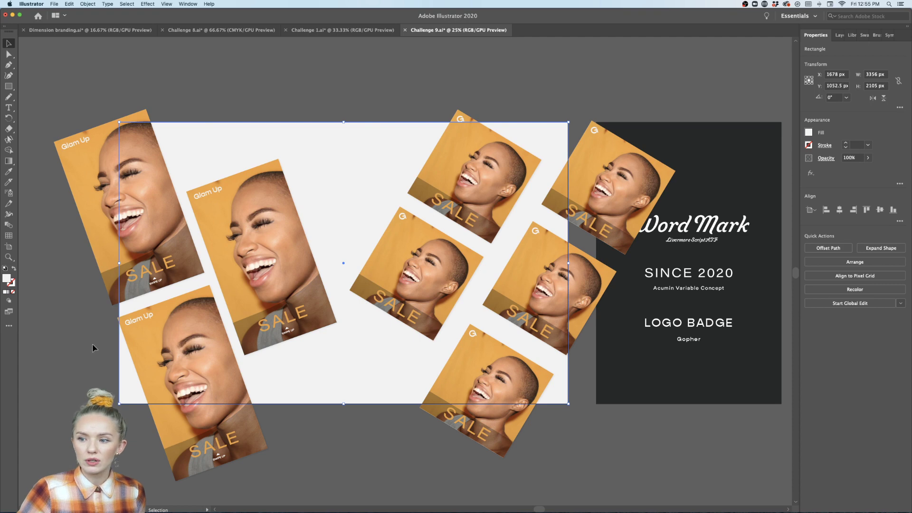
Fill the background rectangle with the dark blue of the story's band using the Eyedropper and set its opacity to 42%.
left_click(8, 172)
left_click(120, 284)
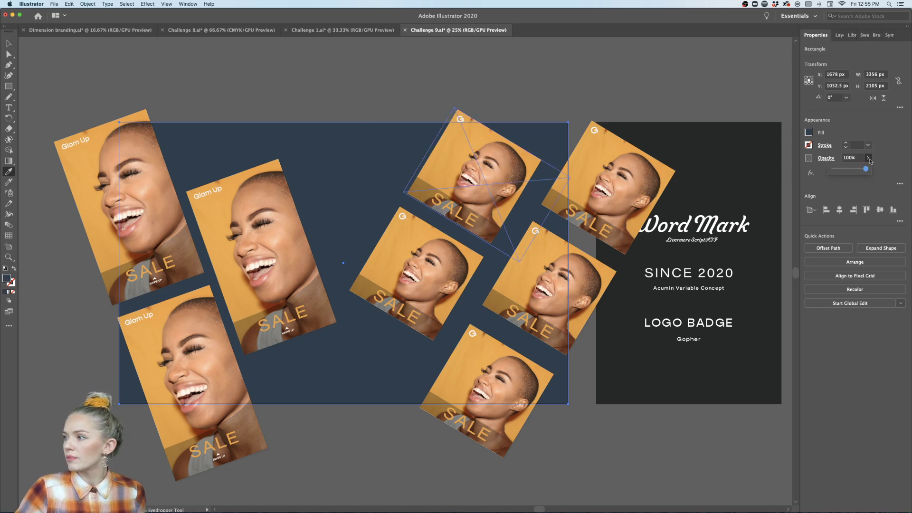
left_click_drag(865, 170, 846, 173)
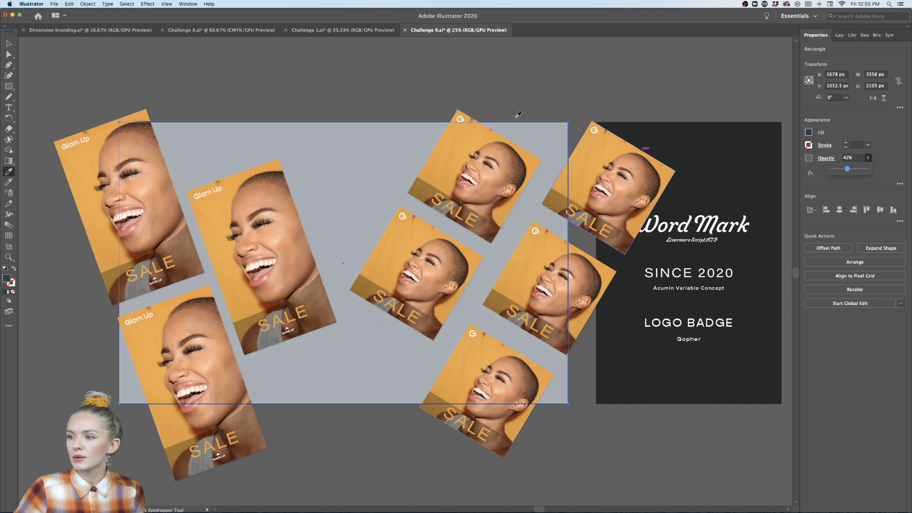
key("v")
left_click(56, 67)
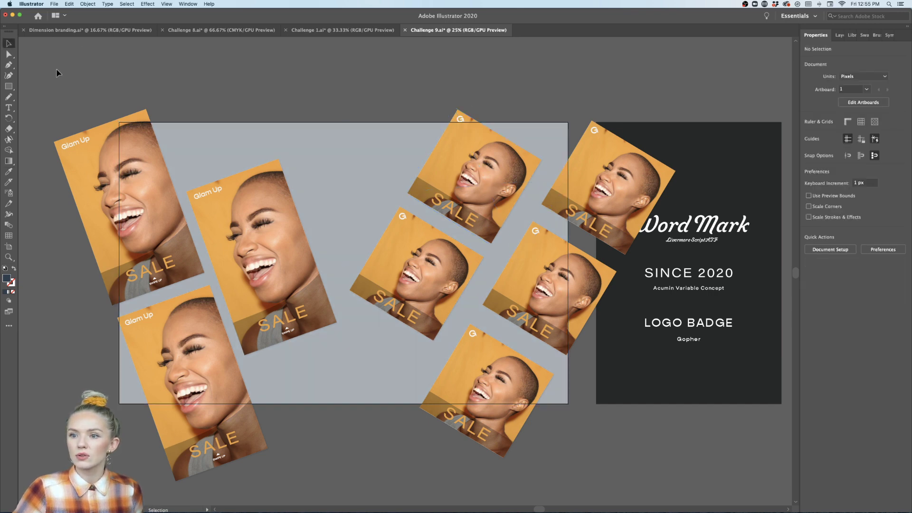
Copy the linked photo out of the upper-left story's clipping mask and paste it onto the artboard.
double_click(93, 150)
left_click(103, 156)
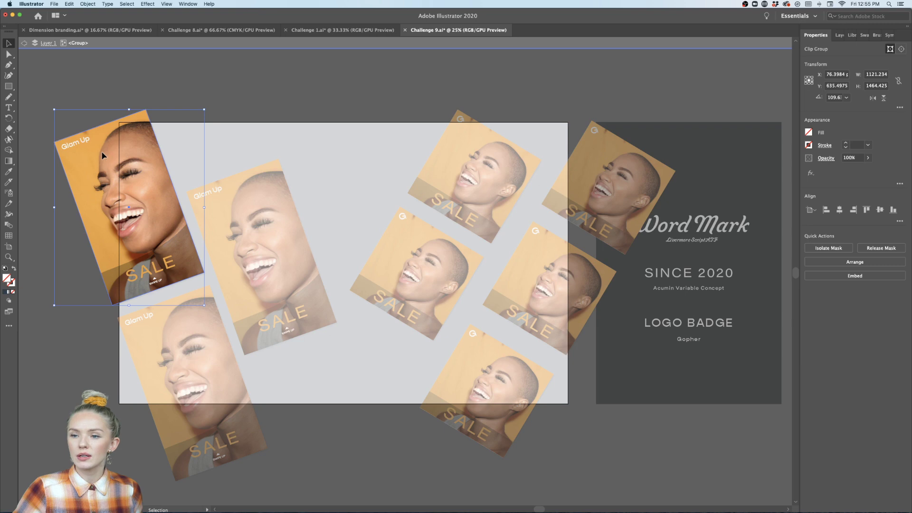
double_click(106, 156)
left_click(141, 140)
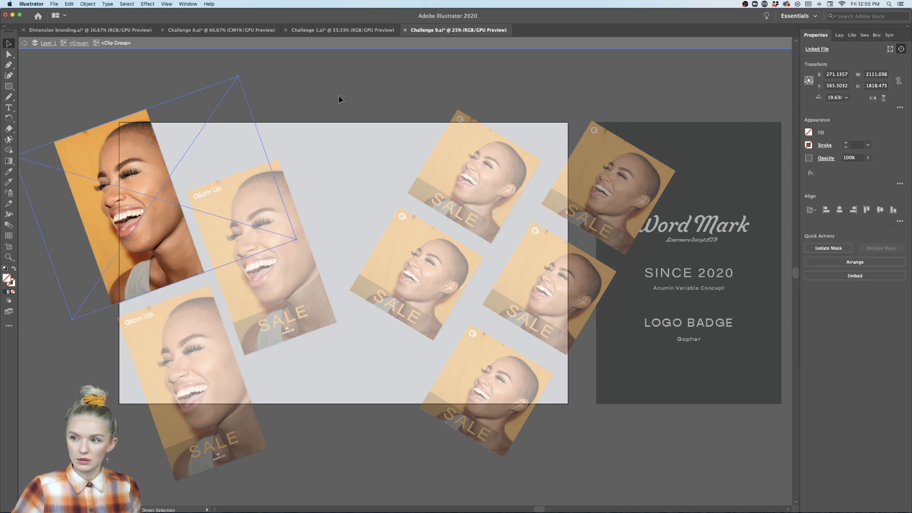
double_click(339, 99)
key("super+v")
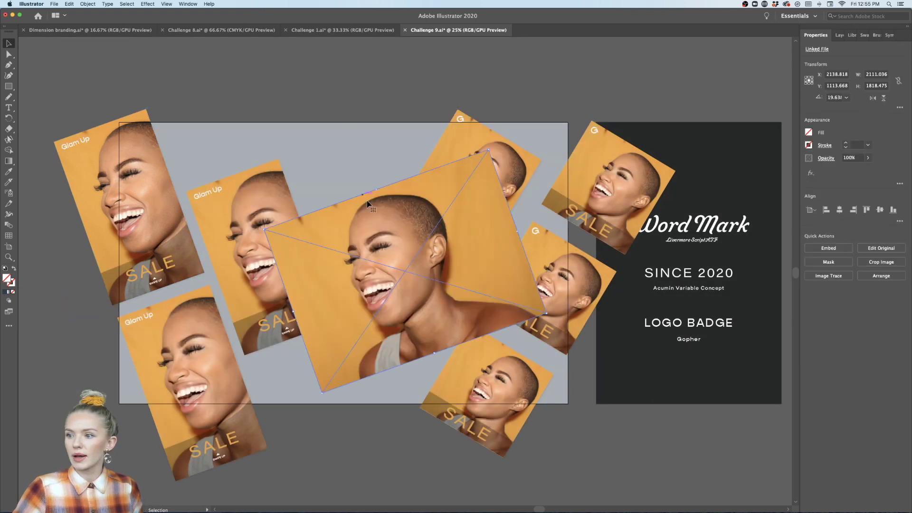
Try straightening the pasted photo and aligning it with the artboard's upper-left corner.
left_click_drag(490, 147, 523, 186)
left_click_drag(366, 261, 197, 200)
left_click(180, 112)
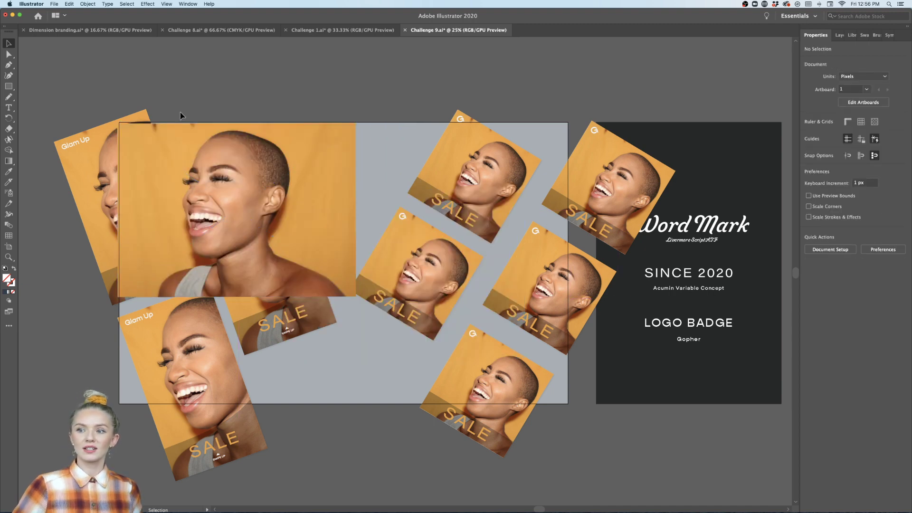
Undo the photo's placement, rotation and pasting.
key("ctrl+z")
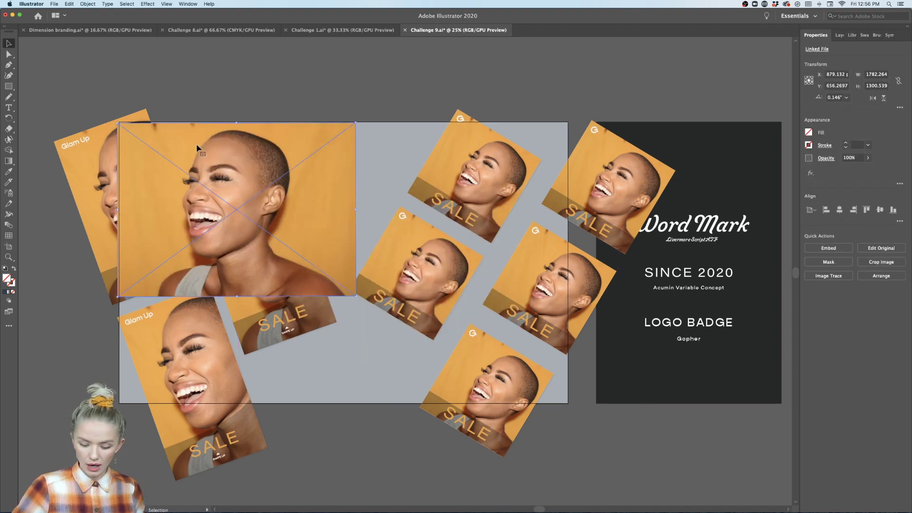
key("ctrl+z")
key("ctrl+z")
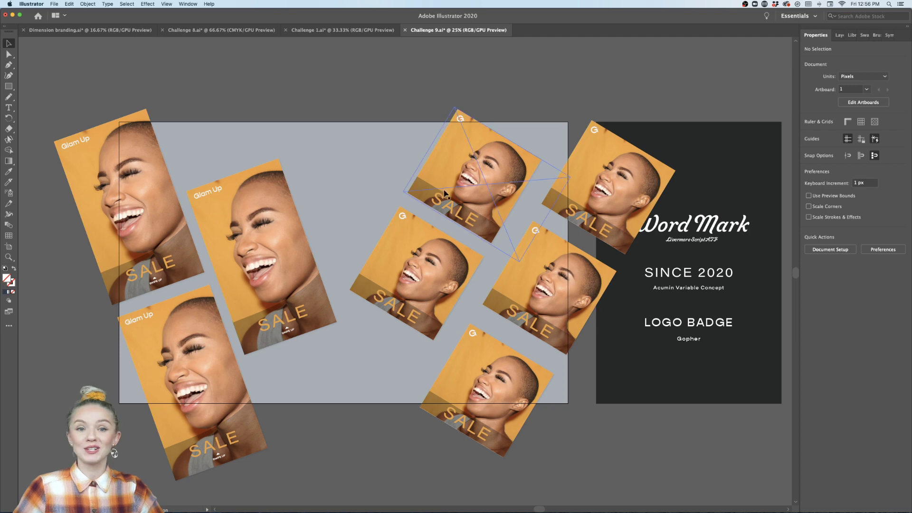